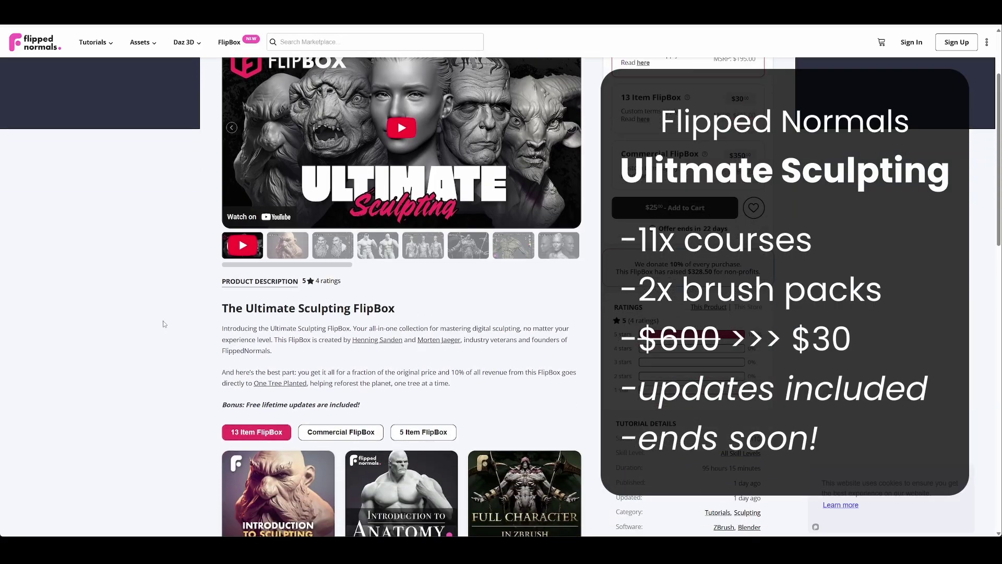
Step: Look through the courses and brush packs included in the Ultimate Sculpting FlipBox
scroll(163, 323, down, 3)
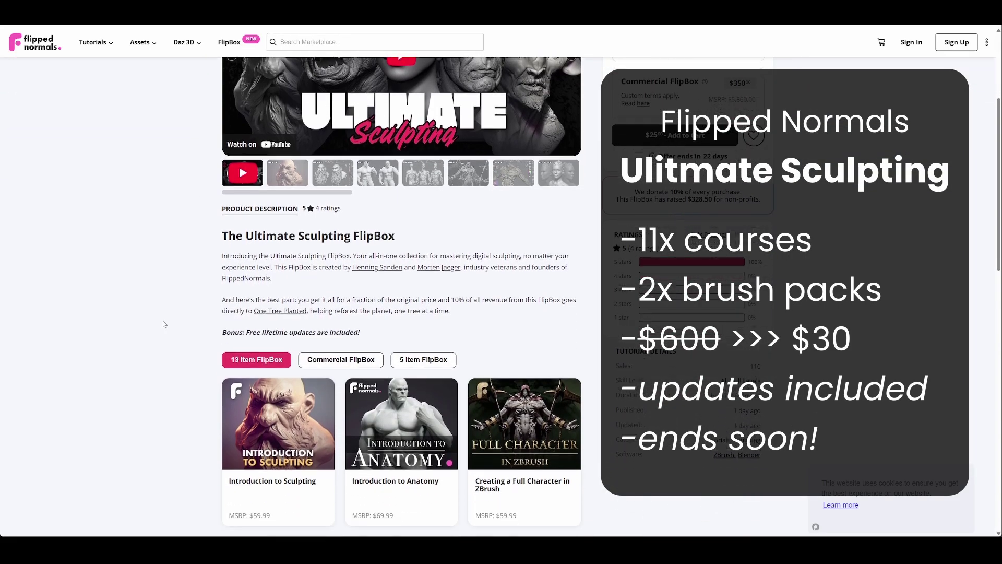
scroll(163, 323, down, 3)
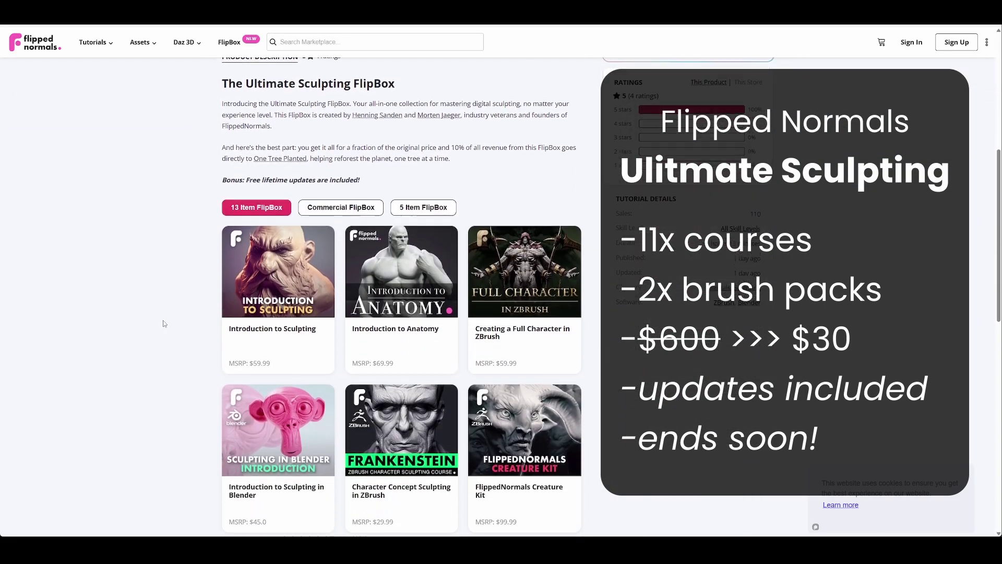
scroll(163, 324, down, 3)
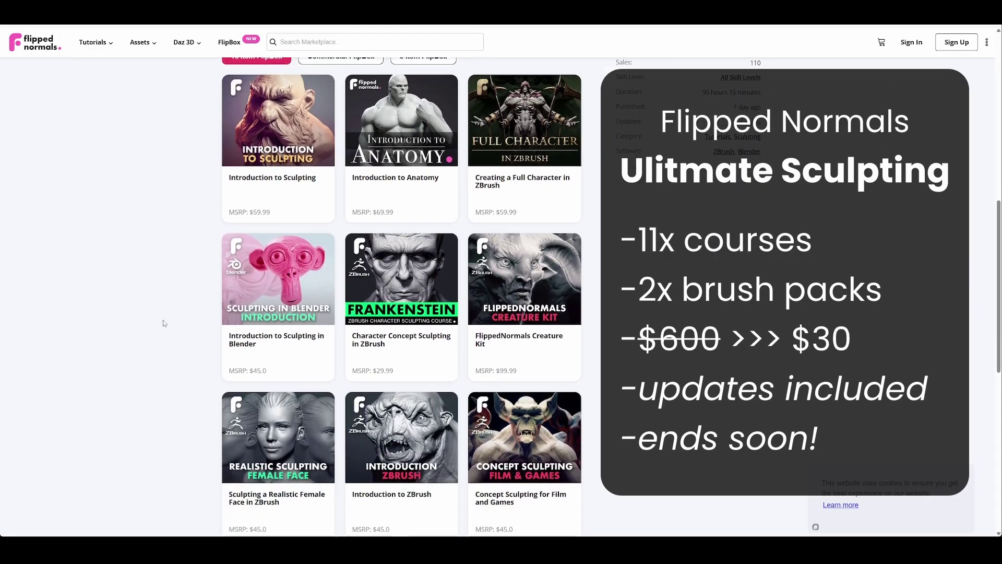
scroll(164, 323, down, 3)
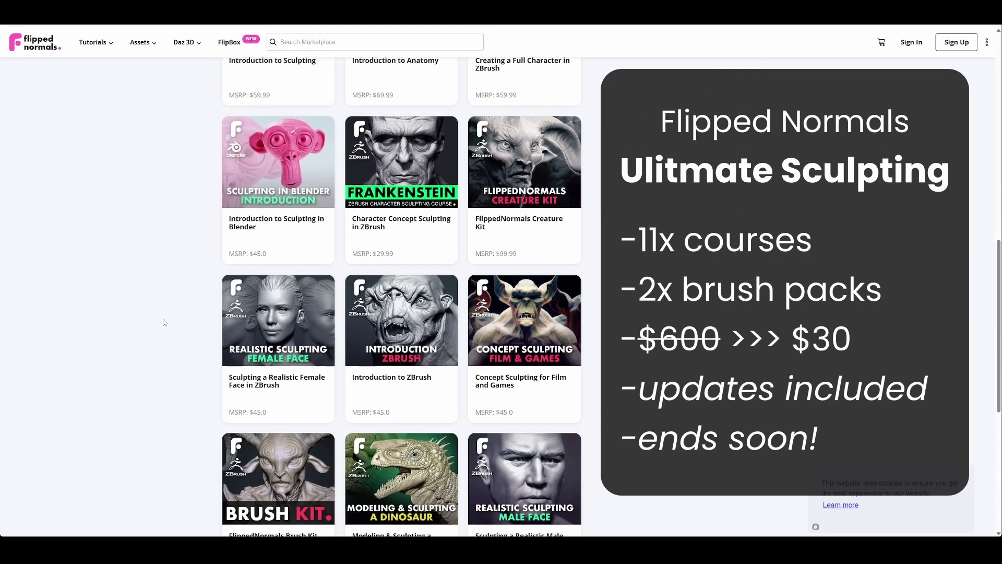
scroll(163, 322, down, 3)
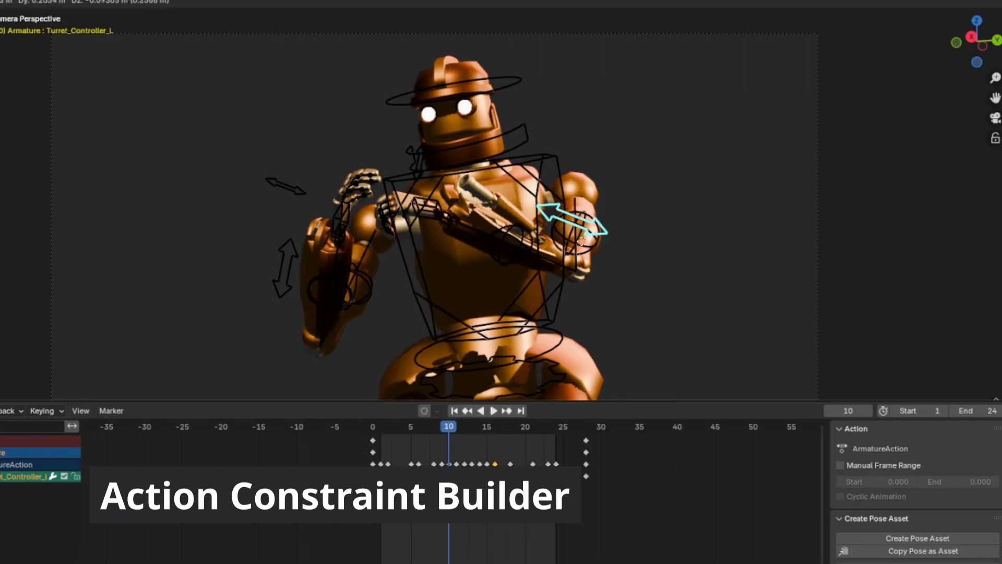
Step: Move the control bones of the robot, dragon, hand and face rigs to preview their driven poses
drag(582, 241, 520, 210)
click(504, 211)
key(g)
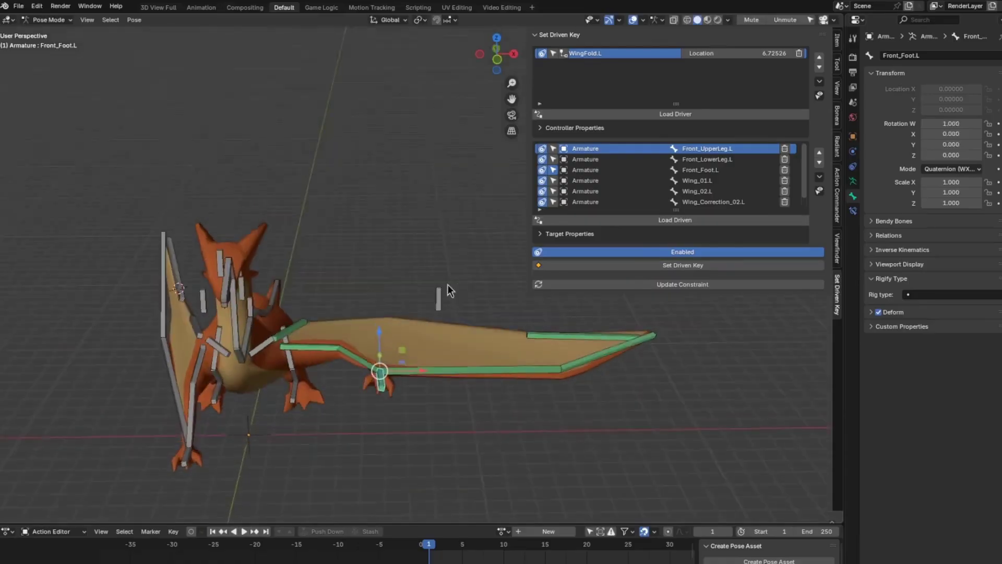
drag(447, 284, 504, 292)
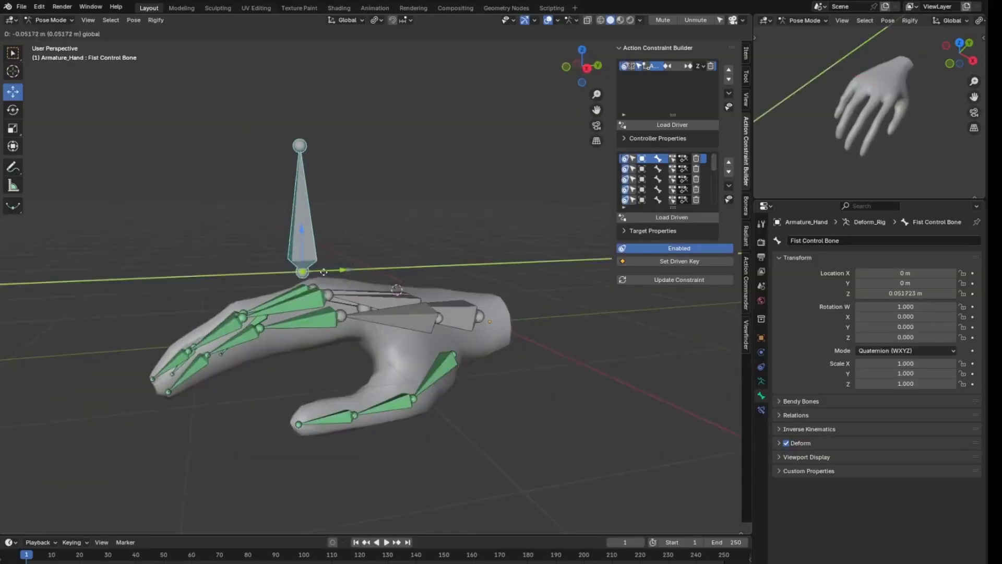
drag(334, 276, 154, 288)
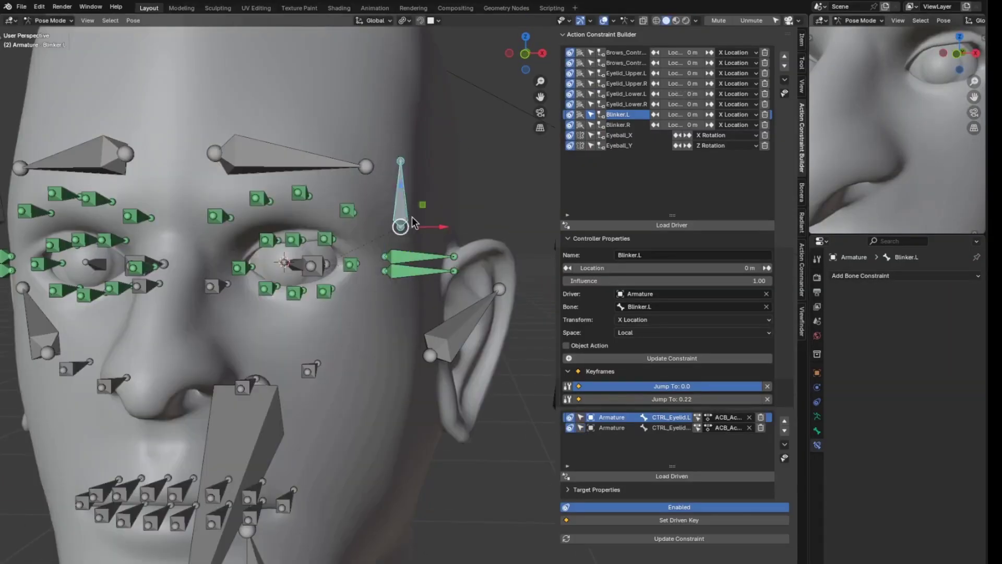
drag(413, 222, 467, 252)
right_click(467, 252)
click(309, 258)
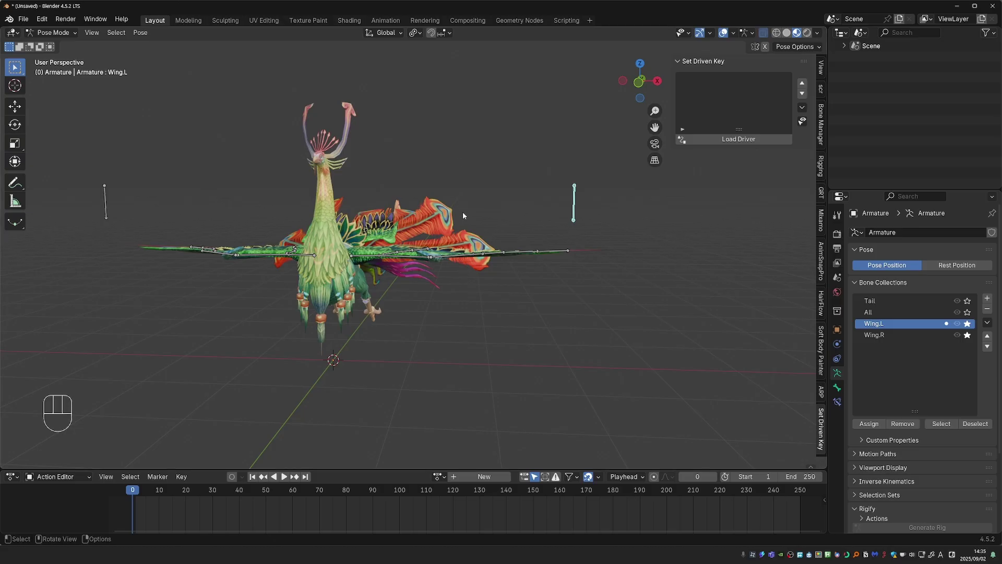
Step: Switch to the Move tool and try sliding the Wing.L control bone along the X axis
key(g)
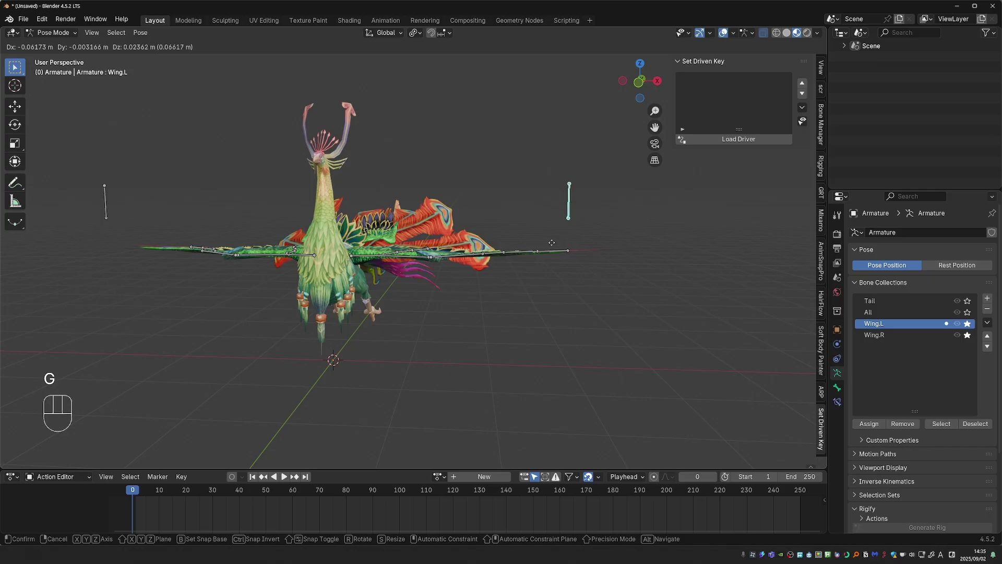
key(Escape)
click(15, 107)
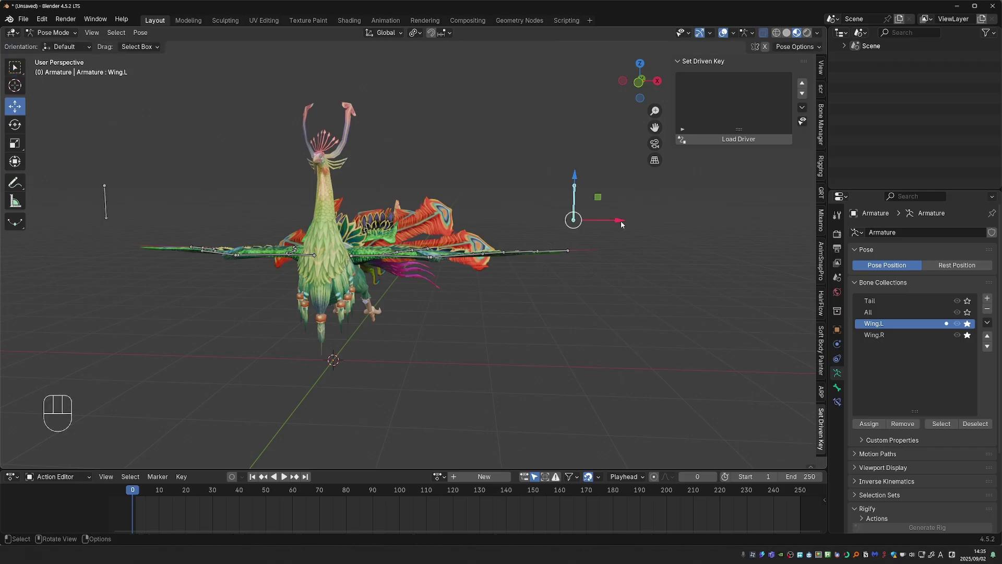
drag(621, 221, 577, 222)
drag(420, 230, 418, 230)
right_click(418, 230)
Step: Load the Wing.L control bone as driver, using X Location in Local space
middle_drag(400, 261, 553, 261)
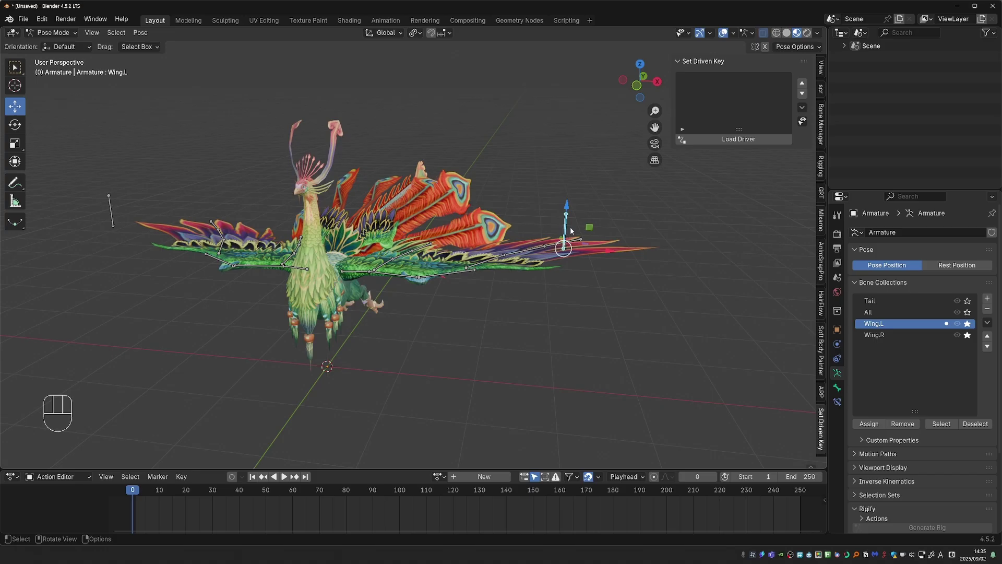
click(720, 140)
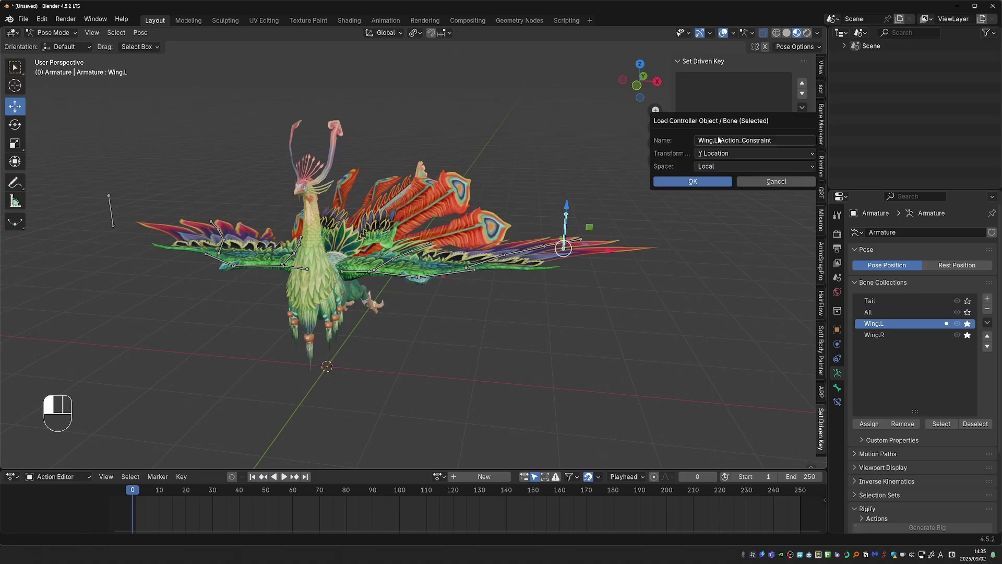
drag(720, 135, 631, 135)
click(653, 152)
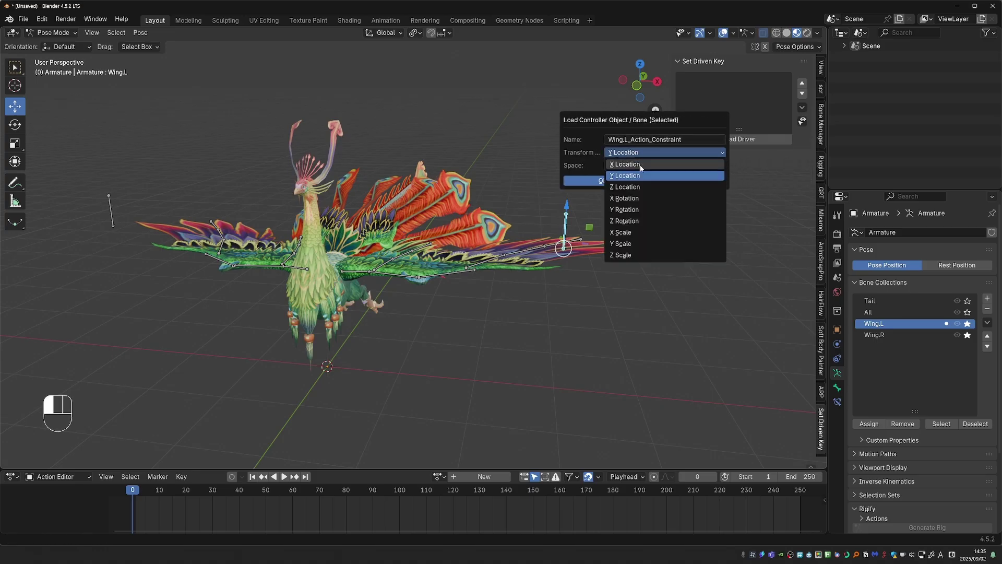
click(609, 155)
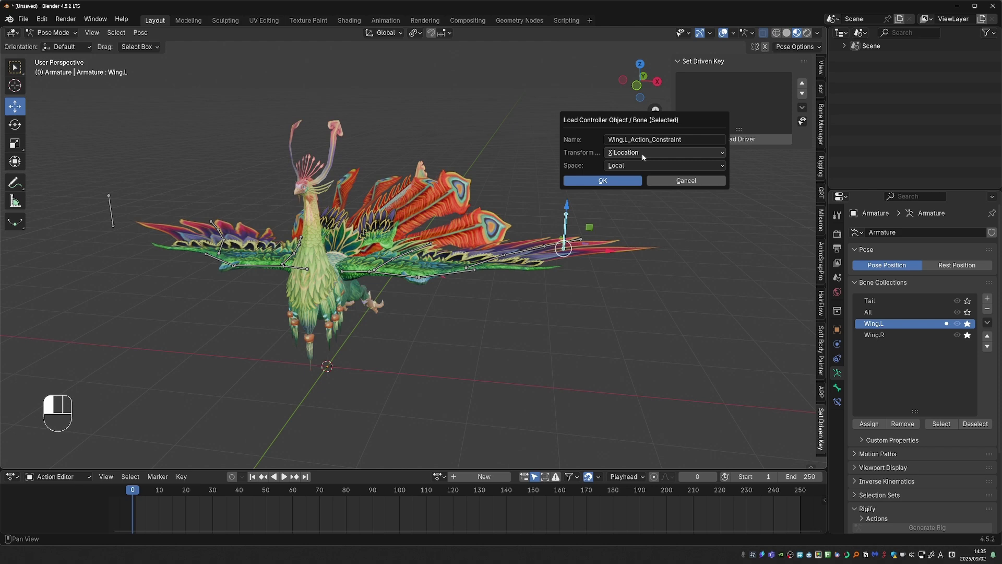
click(612, 183)
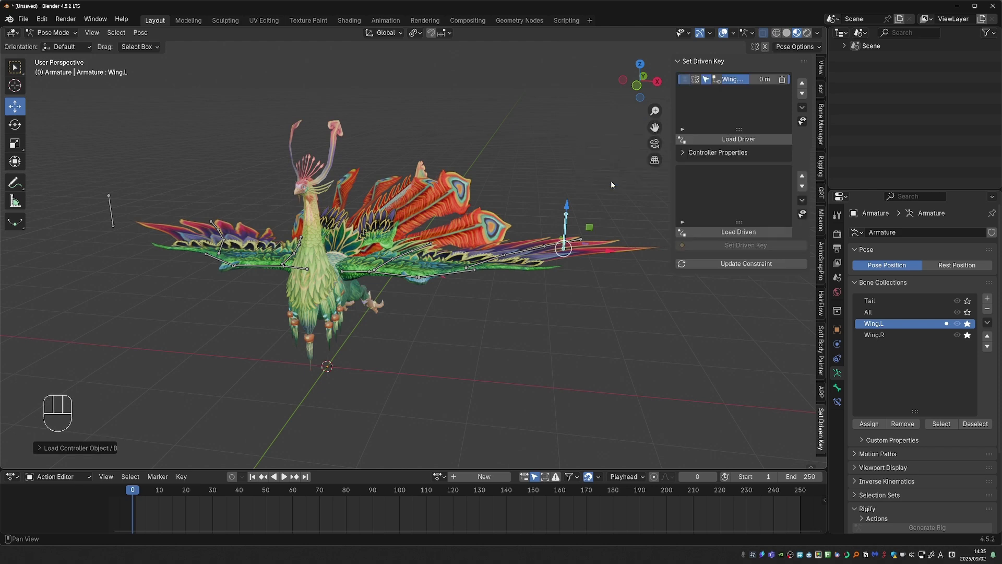
Step: Load the left wing bones B_Wing_0.L to B_Wing_8.L as driven bones and set their driven key for the spread pose
drag(671, 182, 624, 183)
middle_drag(418, 287, 417, 297)
click(352, 288)
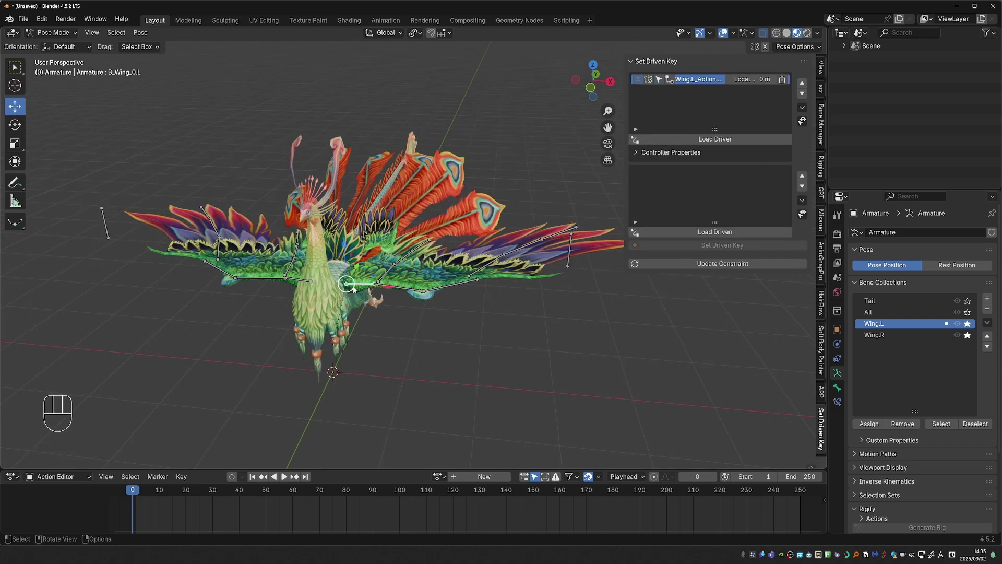
shift+click(531, 246)
shift+click(419, 250)
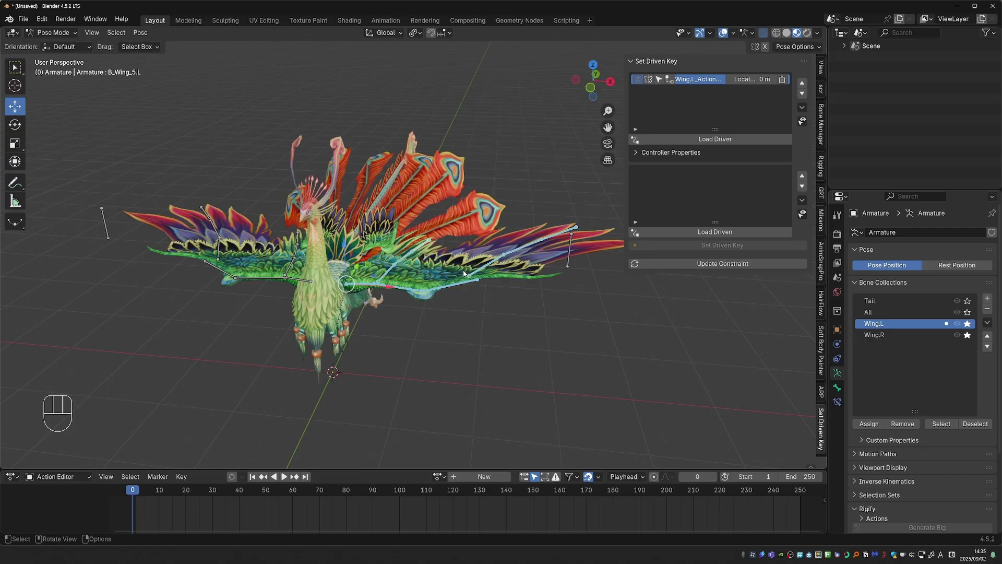
click(691, 233)
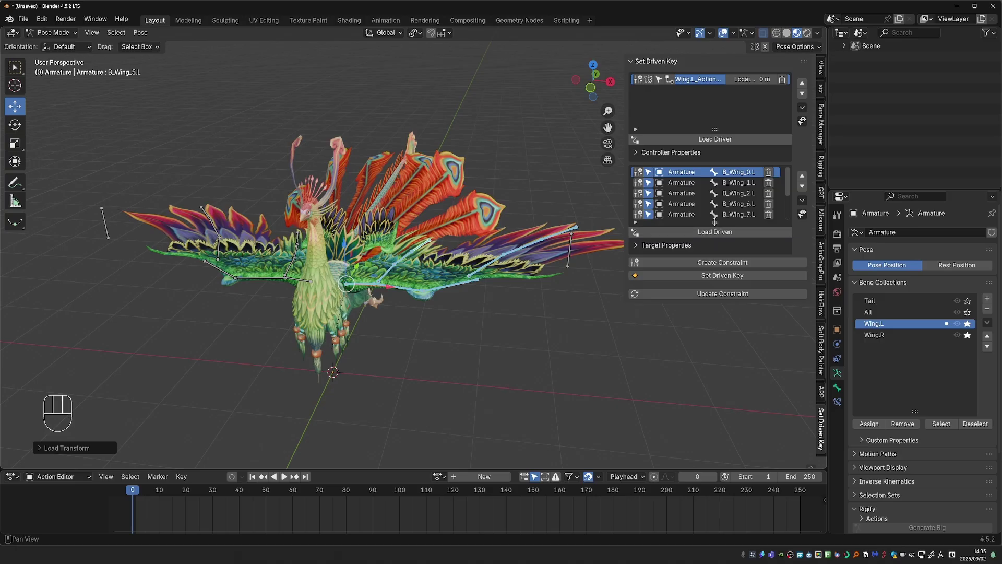
drag(716, 222, 715, 275)
drag(623, 121, 600, 121)
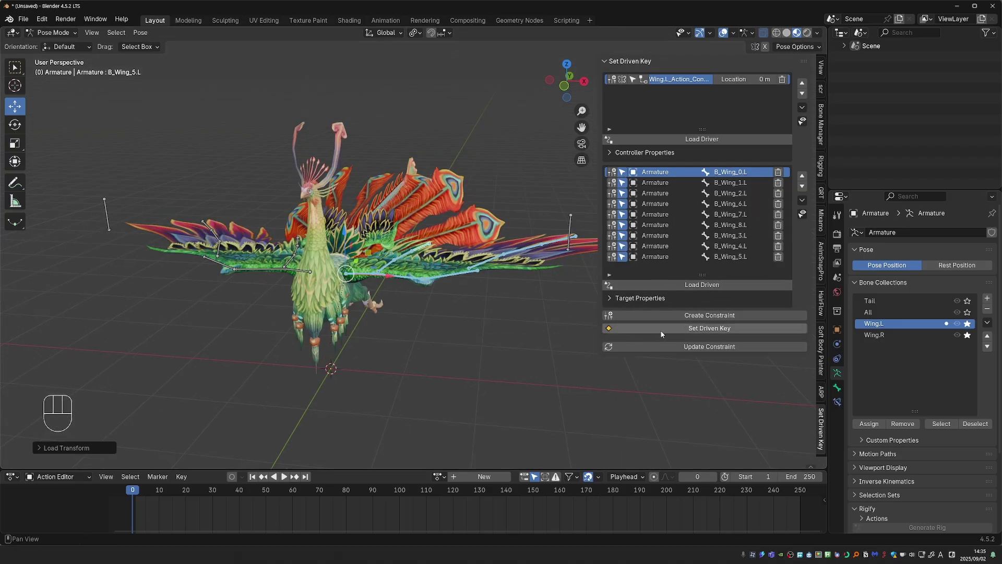
click(674, 331)
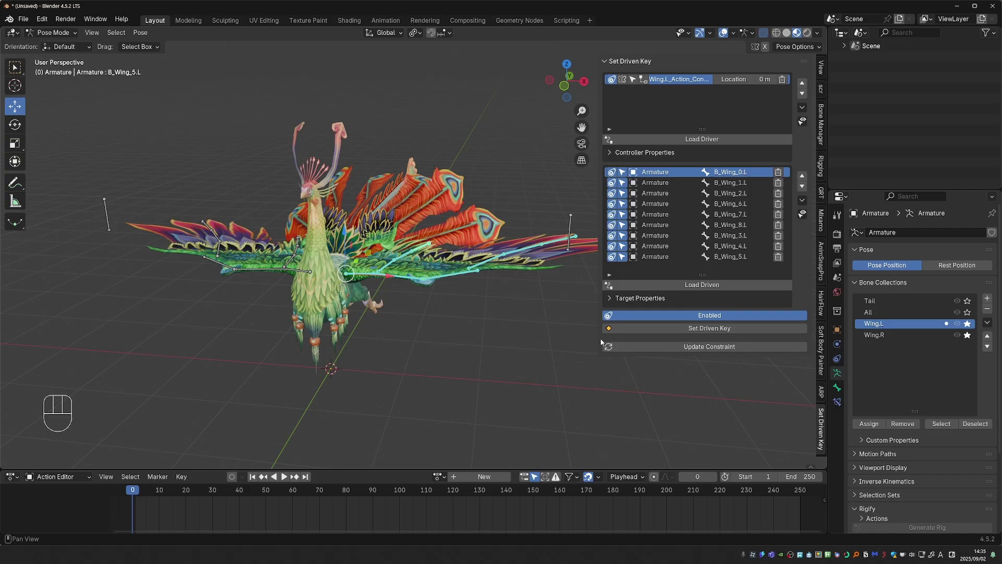
Step: Move the Wing.L control bone along the X axis toward the body by about -2.17 m
click(568, 231)
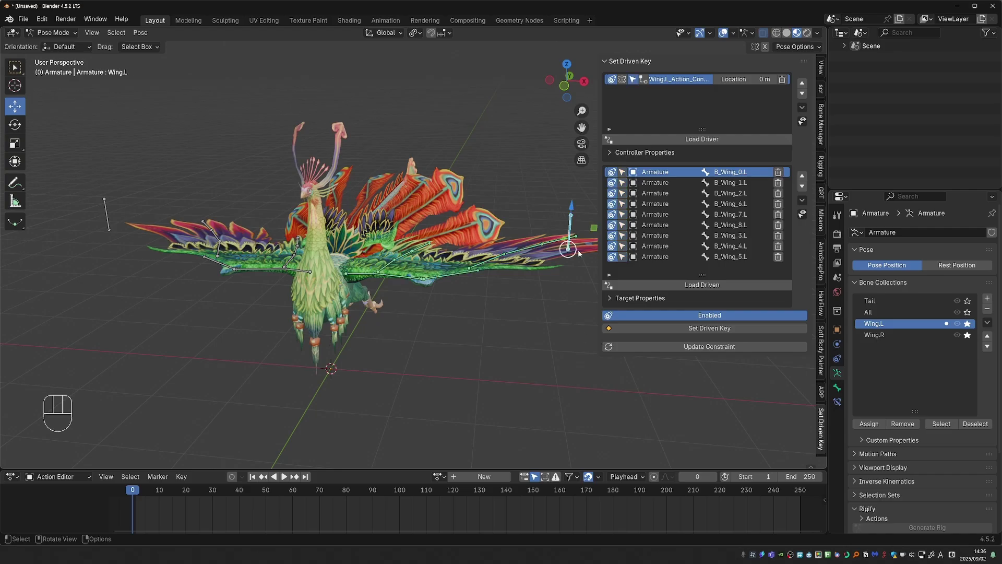
shift+middle_drag(578, 251, 534, 246)
drag(562, 245, 527, 246)
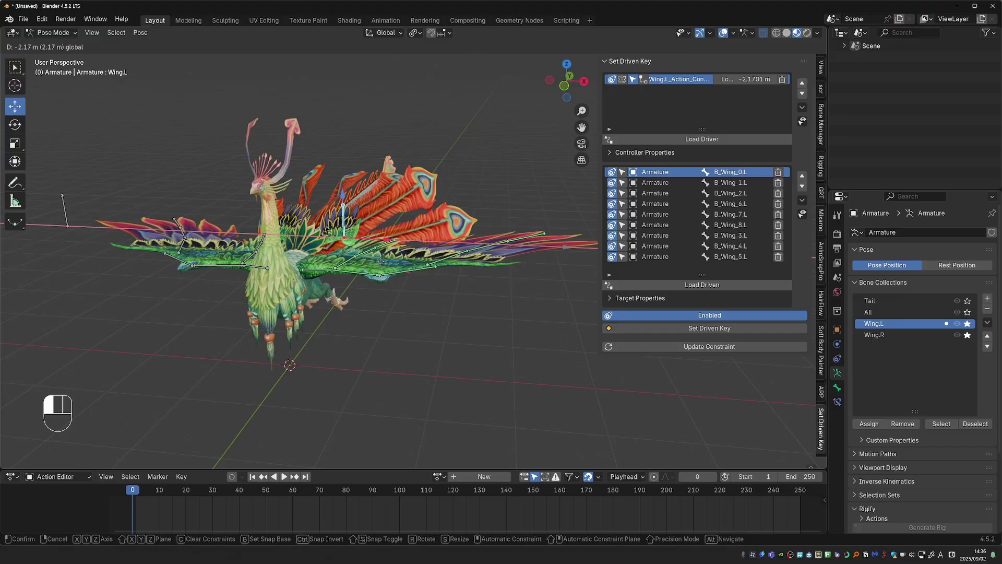
drag(381, 261, 380, 261)
Step: Rotate B_Wing_0.L so the left wing swings down beside the body
click(321, 270)
middle_drag(336, 260, 361, 256)
key(r)
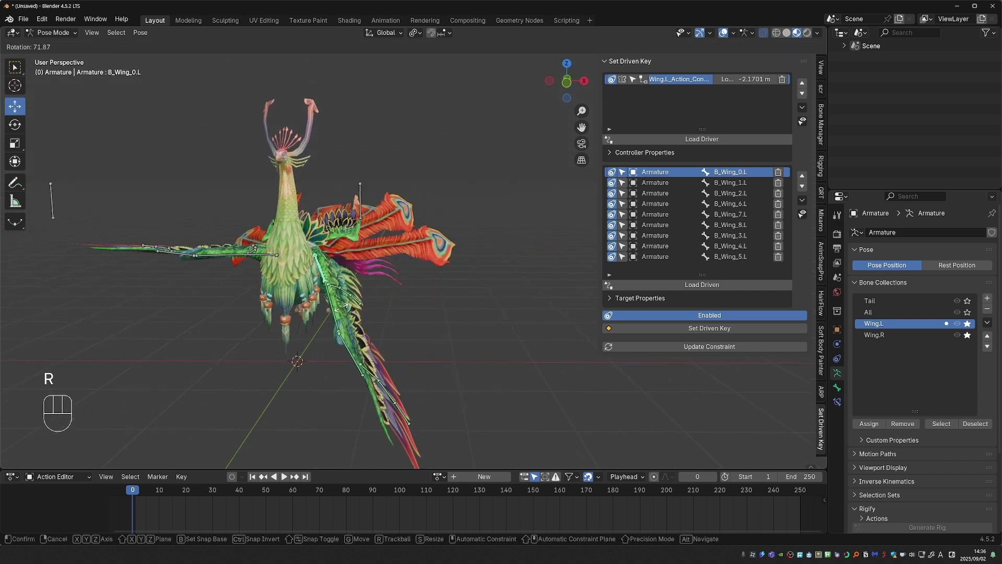
click(337, 313)
middle_drag(344, 306, 308, 271)
key(r)
click(306, 242)
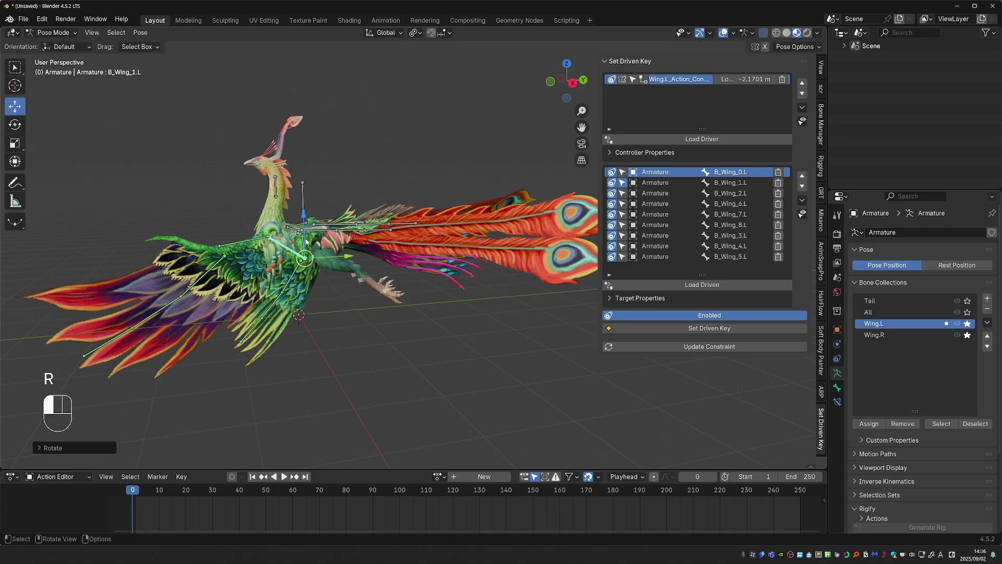
Step: Rotate B_Wing_1.L and B_Wing_2.L to fold the left wing backward along the body
key(r)
click(312, 241)
click(306, 254)
key(r)
click(284, 261)
key(r)
click(320, 264)
click(323, 255)
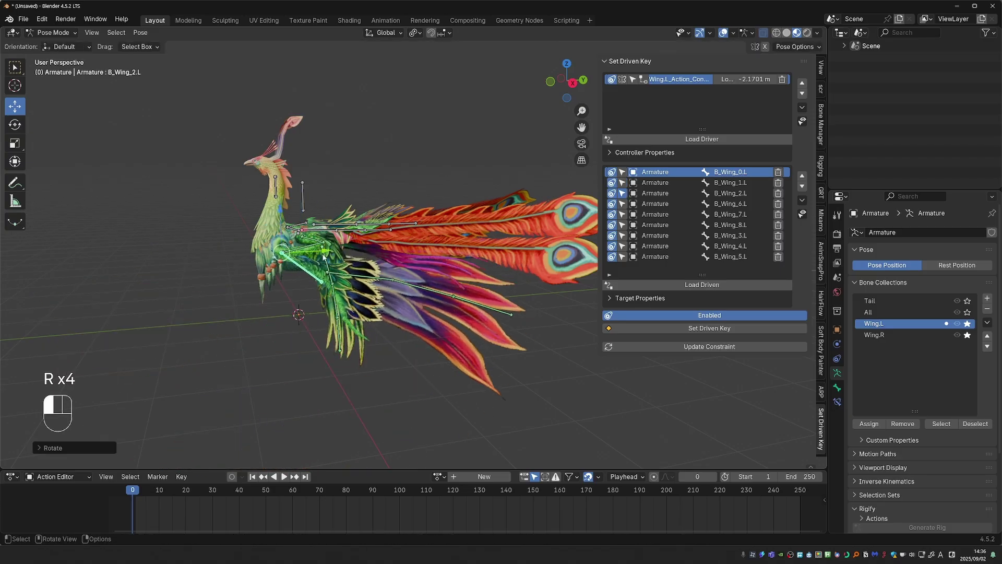
Step: Rotate the remaining left wing bones to tuck the feathers closer together in the folded pose
key(r)
click(355, 261)
key(r)
click(355, 259)
click(308, 268)
key(r)
click(355, 279)
key(r)
click(355, 260)
key(r)
key(r)
click(365, 248)
click(344, 247)
Step: Refine the left wing bone rotations from several angles and set the driven key for the folded pose
middle_drag(382, 284, 431, 275)
key(r)
key(r)
click(366, 266)
key(r)
key(r)
key(r)
middle_drag(397, 235, 379, 260)
key(r)
key(r)
click(381, 272)
click(367, 260)
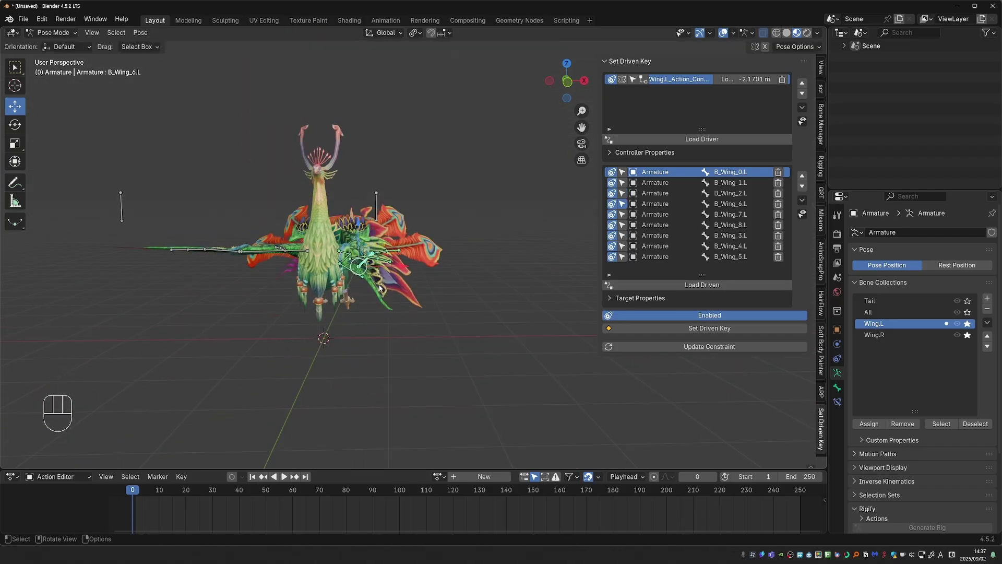
click(675, 331)
Step: Slide the Wing.L control bone along X to test the wing fold and clear its location
click(377, 213)
key(g)
key(x)
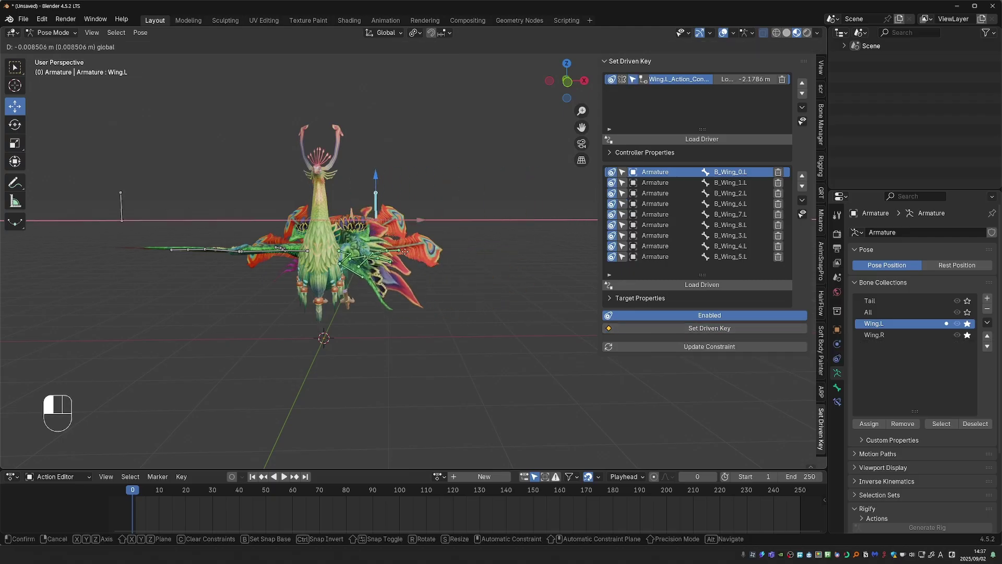
click(405, 254)
middle_drag(405, 254, 400, 226)
drag(391, 221, 492, 218)
key(alt+g)
middle_drag(491, 256, 490, 247)
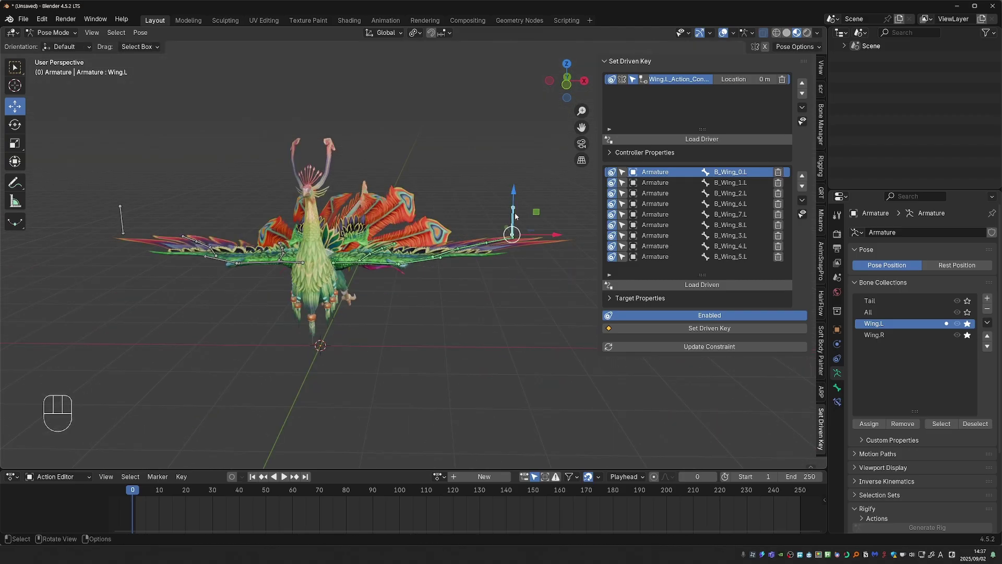
Step: Try moving Wing.L vertically and load it as a second driver using Y Location in Local space
drag(516, 199, 512, 224)
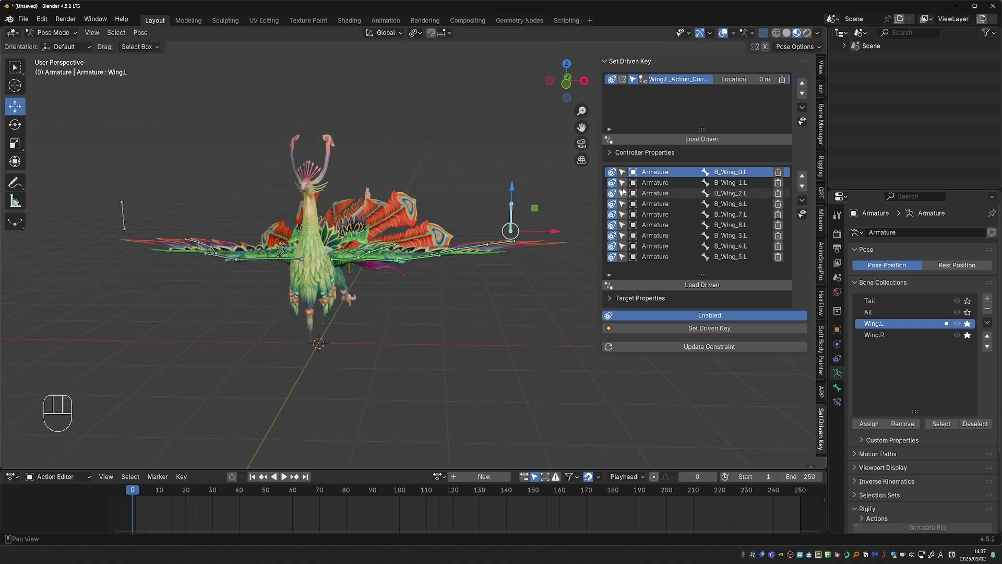
click(678, 138)
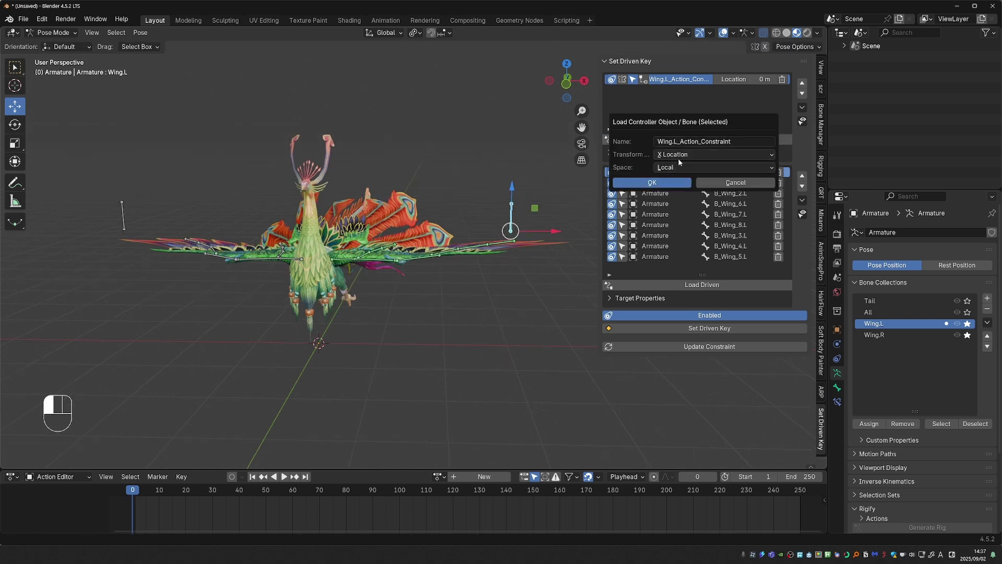
click(679, 157)
click(683, 194)
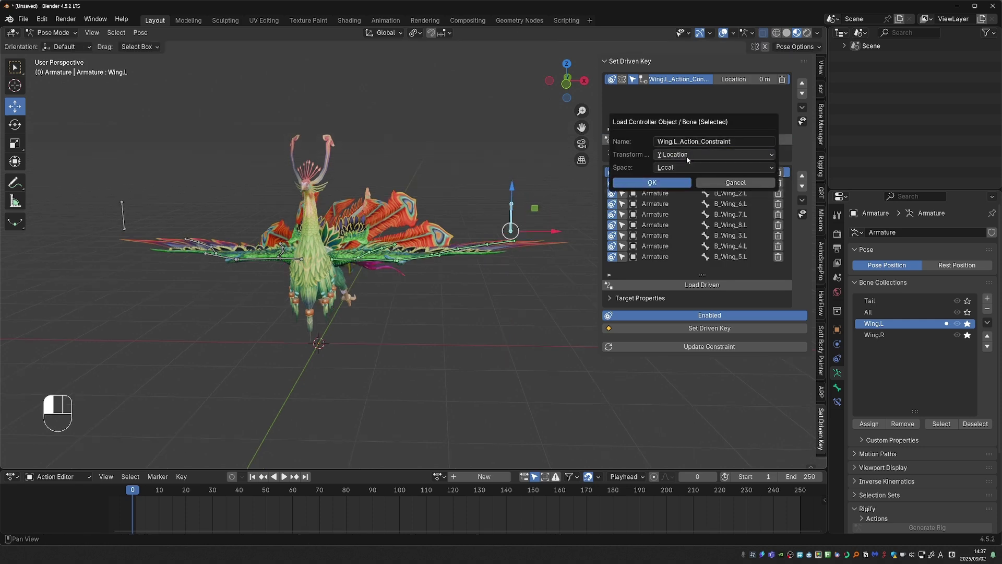
click(666, 182)
Step: Load bones B_Wing_0.L, B_Wing_1.L and B_Wing_2.L as driven by the Y Location driver and set a driven key for the rest pose
key(ctrl+z)
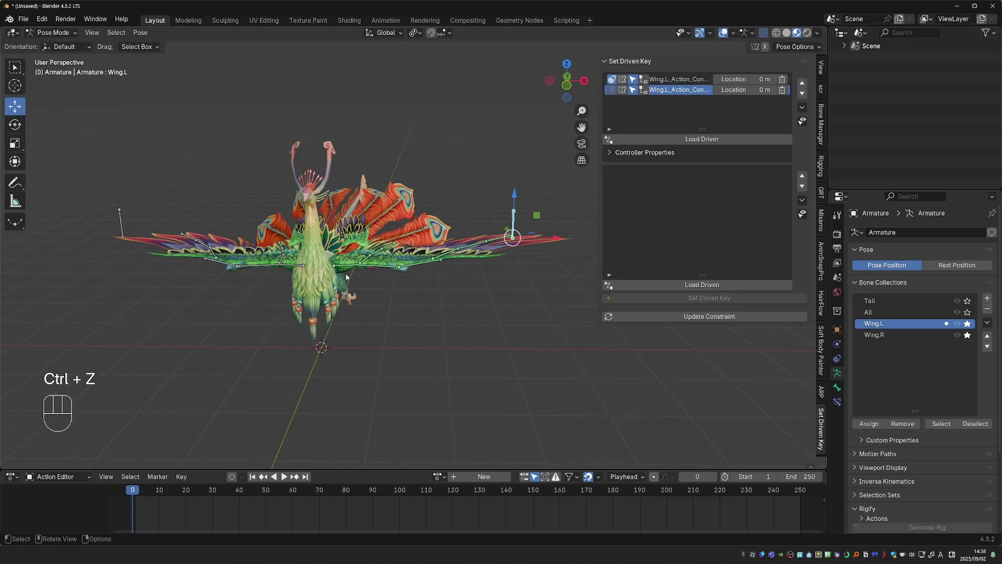
click(344, 268)
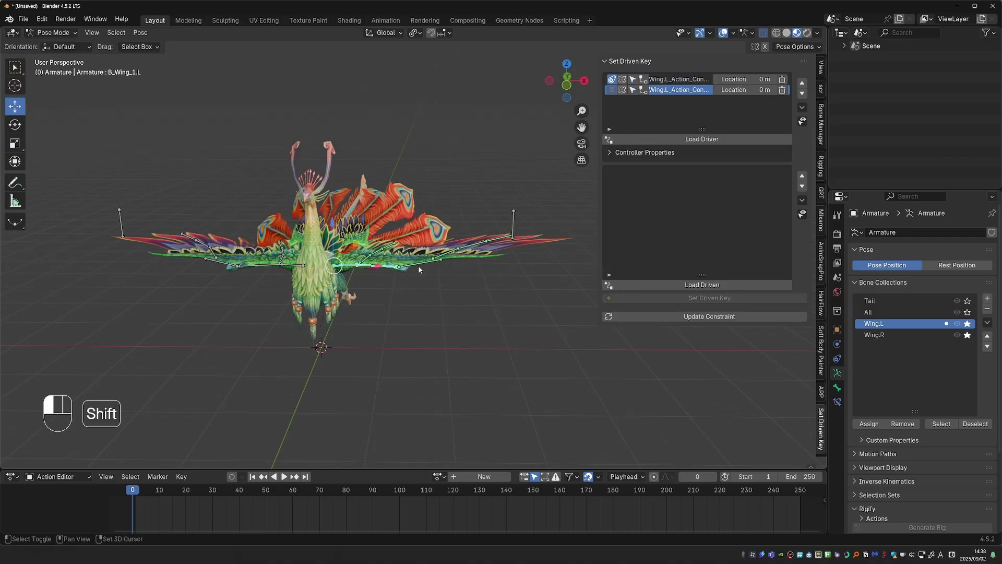
key(r)
right_click(420, 250)
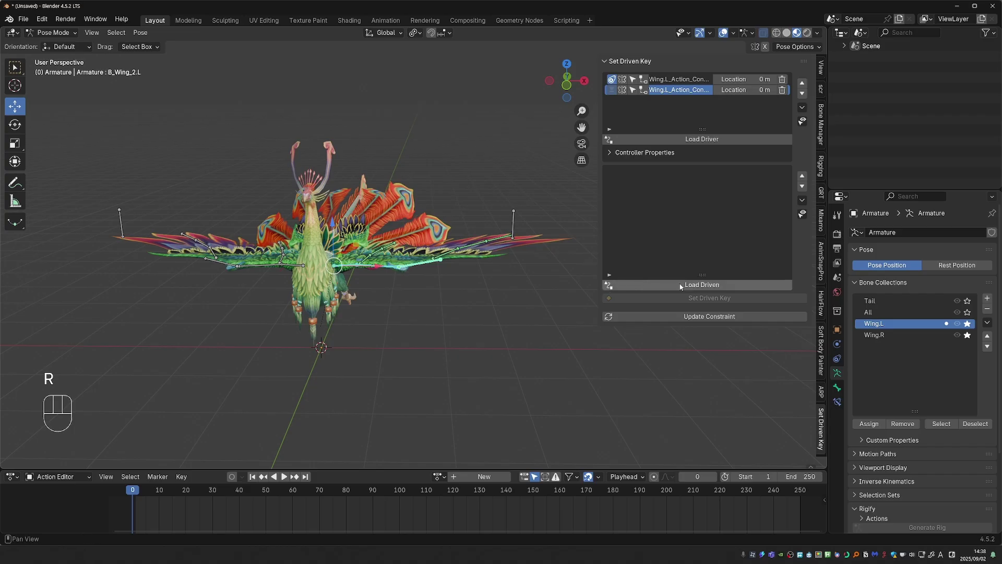
click(681, 284)
key(ctrl+z)
key(ctrl+z)
key(ctrl+z)
key(ctrl+z)
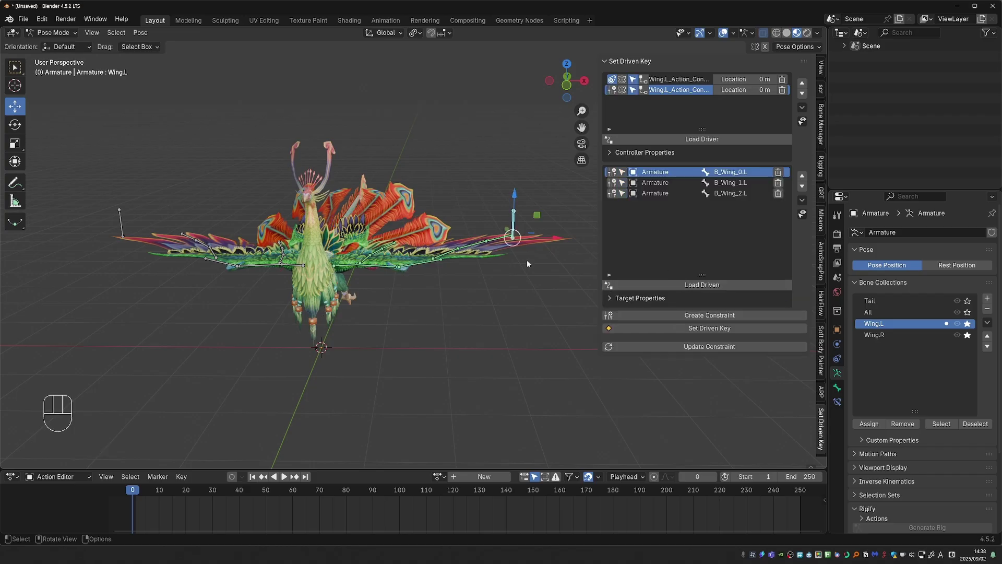
click(672, 330)
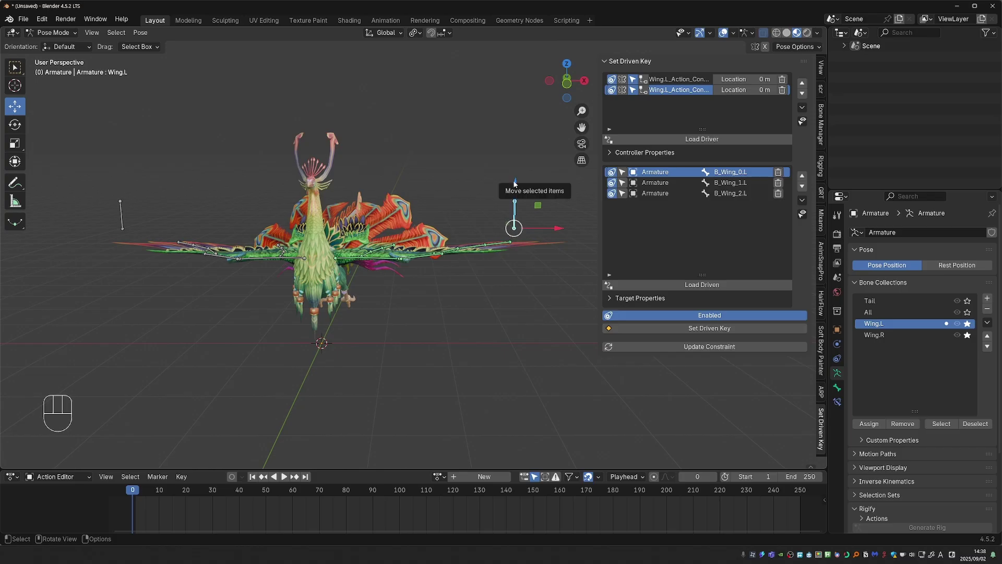
Step: Raise Wing.L about 1.2 m, rotate the three inner left wing bones upward and set the driven key
drag(515, 183, 516, 152)
drag(514, 102, 515, 99)
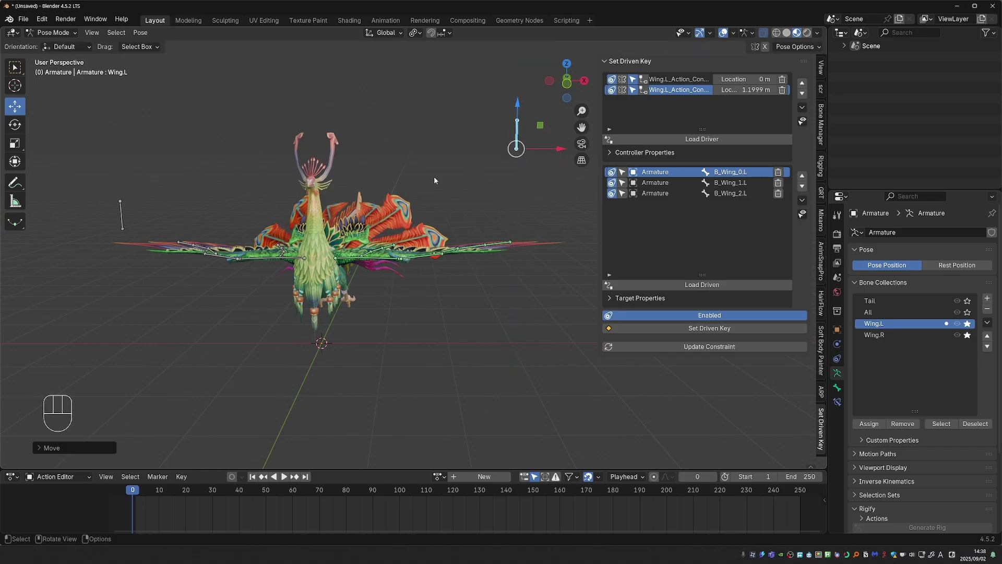
shift+click(433, 286)
key(r)
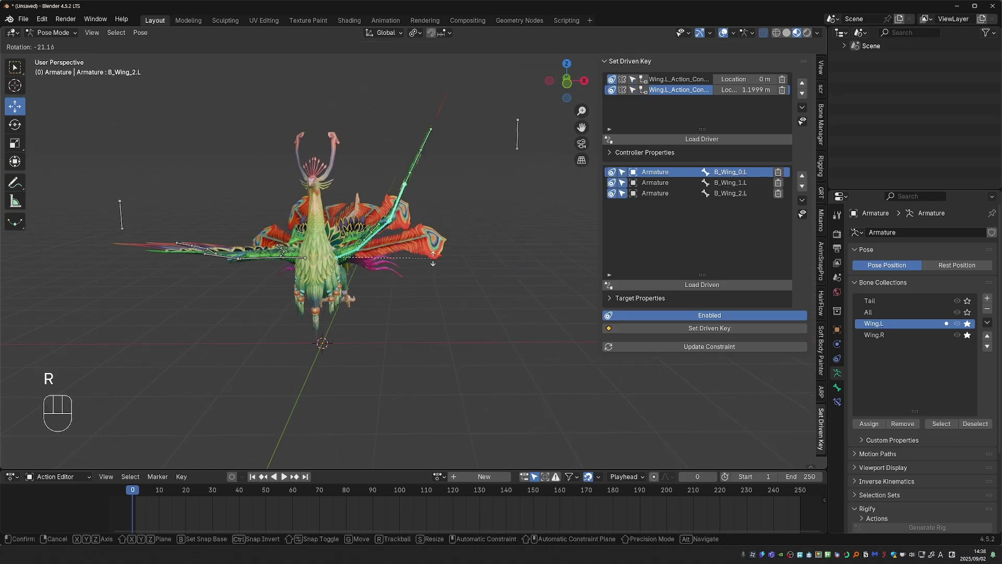
click(437, 256)
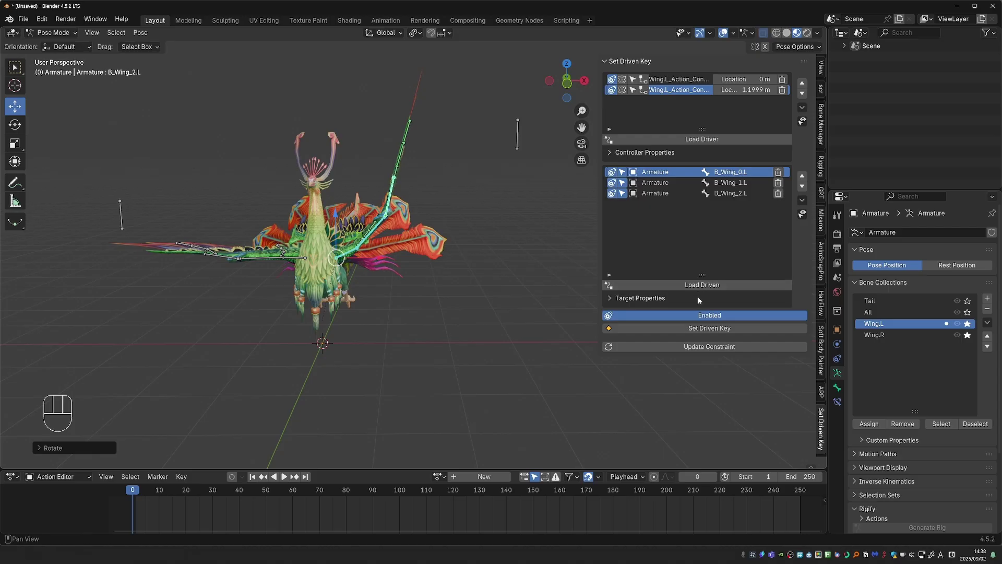
click(702, 328)
Step: Clear the location of Wing.L and test how moving it raises the left wing
click(519, 143)
key(alt+g)
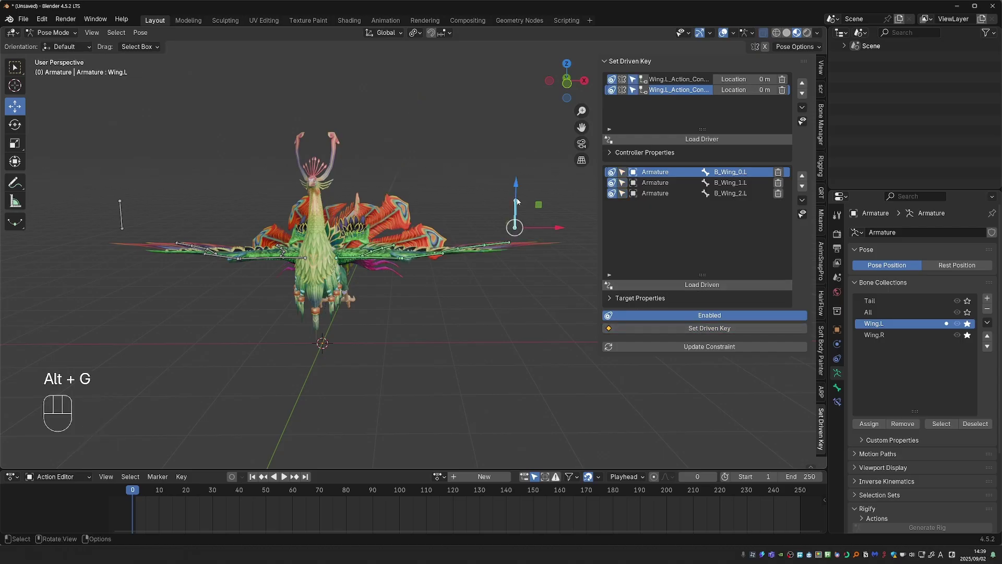
drag(544, 227, 516, 236)
right_click(515, 236)
Step: Lower Wing.L about 1.65 m, rotate the three inner left wing bones downward and set the driven key
drag(518, 190, 518, 288)
right_click(521, 249)
shift+click(379, 261)
shift+click(412, 260)
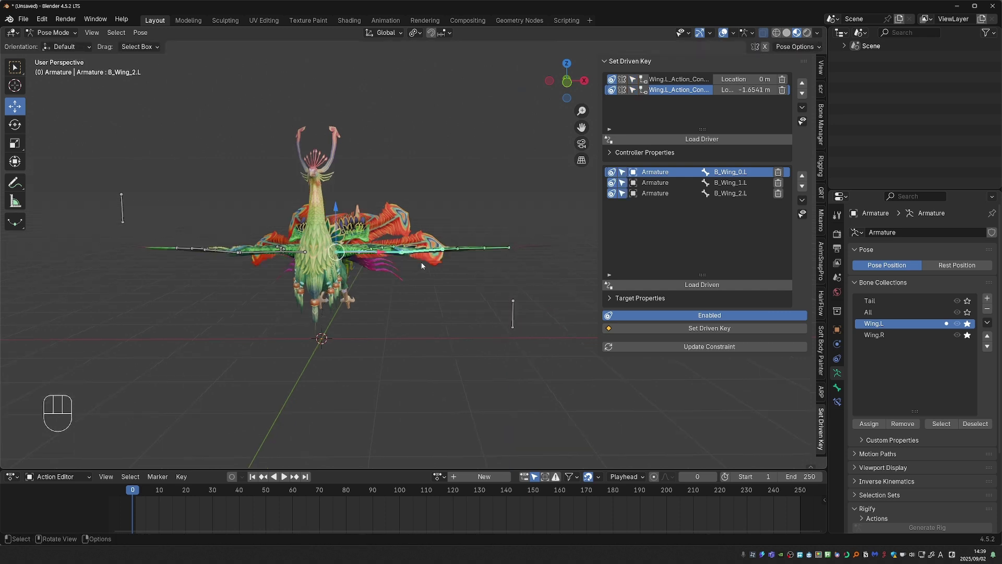
key(r)
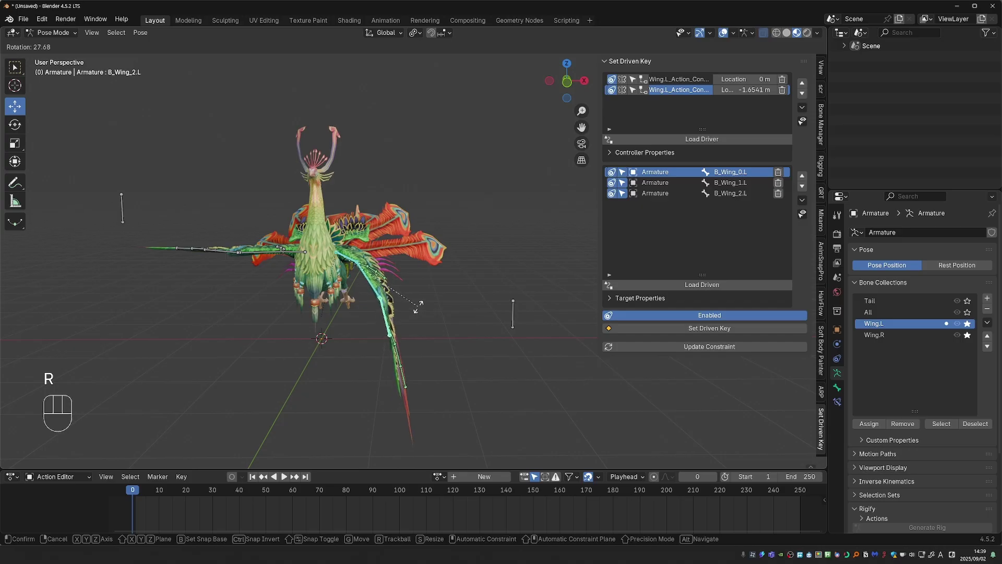
click(418, 307)
click(693, 330)
Step: Clear the location of Wing.L, test the full wing flap and review the driver's properties and keyframes
click(513, 313)
key(alt+g)
drag(520, 194, 445, 228)
right_click(521, 260)
right_click(445, 228)
middle_drag(545, 261, 532, 281)
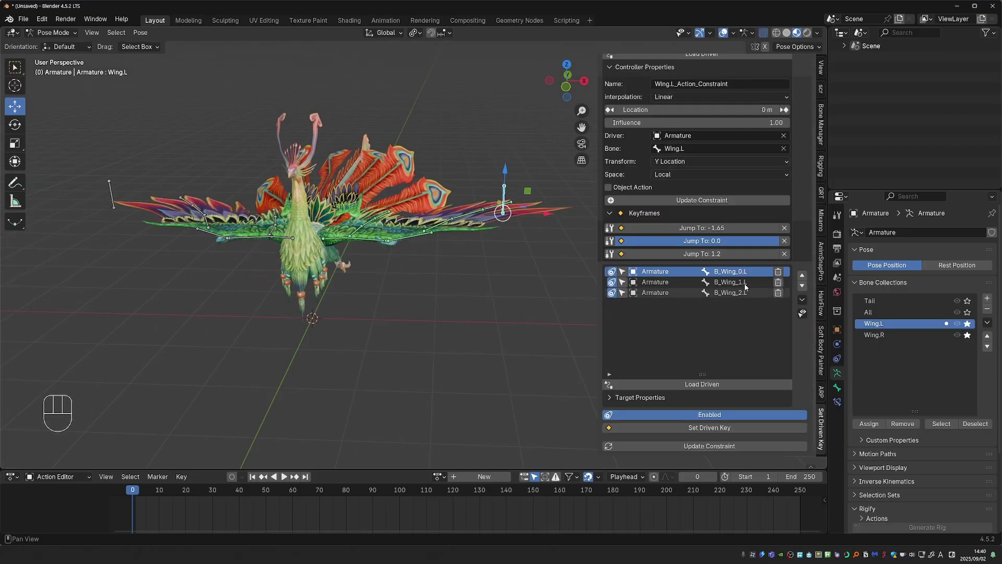
scroll(745, 286, up, 3)
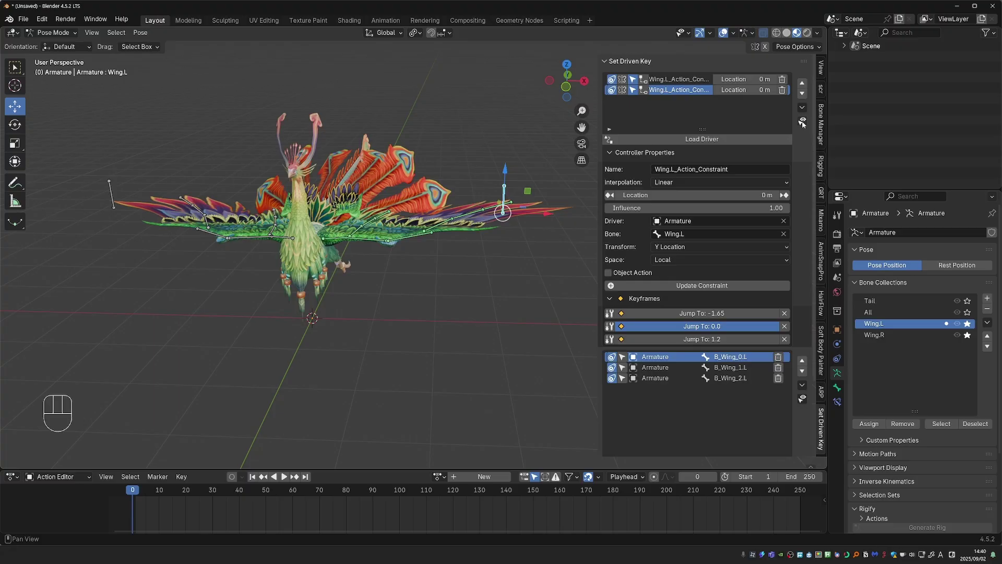
click(803, 123)
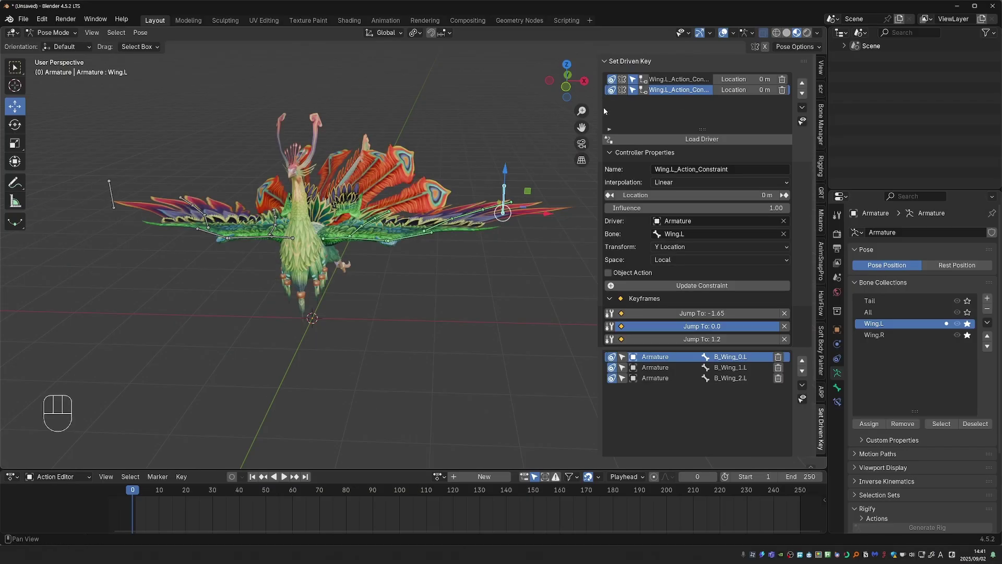
Step: Widen the Set Driven Key area and rename the two drivers Wing Fold.L and Wing Flap.L
drag(411, 117, 303, 116)
double_click(576, 59)
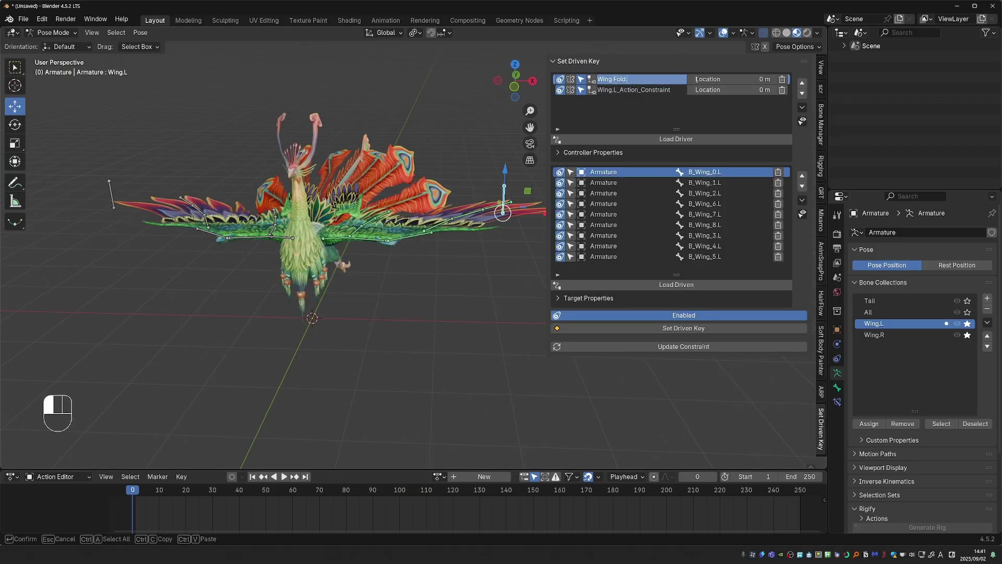
text(L)
key(Return)
double_click(616, 91)
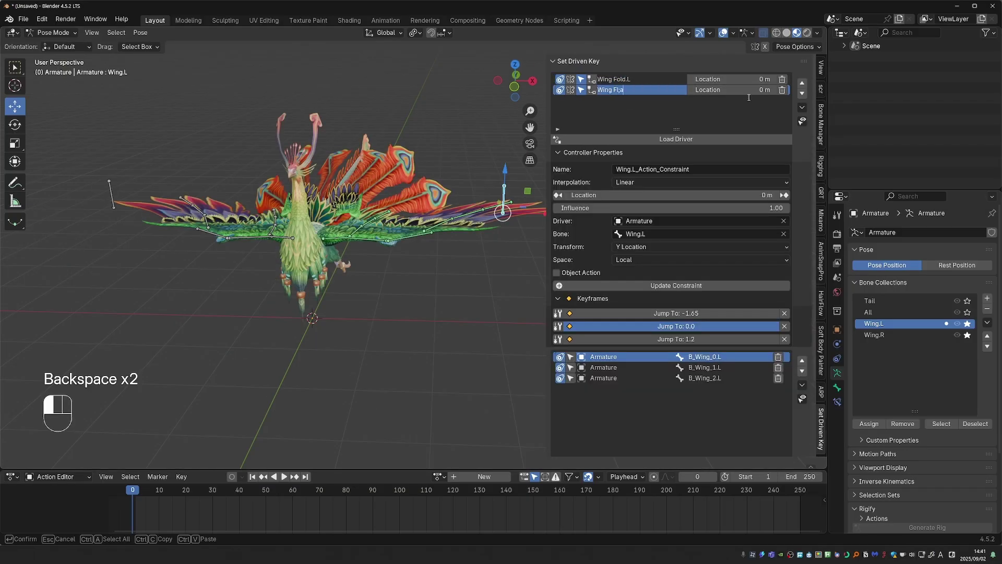
text(L)
key(Return)
Step: Create a flipped version of the Wing Fold.L controller with Reverse Action enabled and test it by moving Wing.R
click(633, 79)
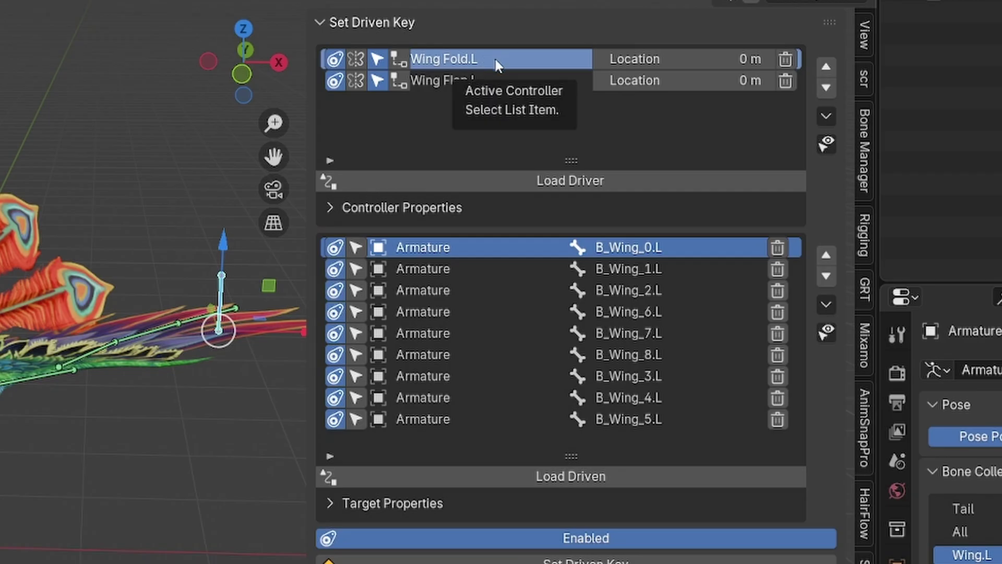
click(357, 63)
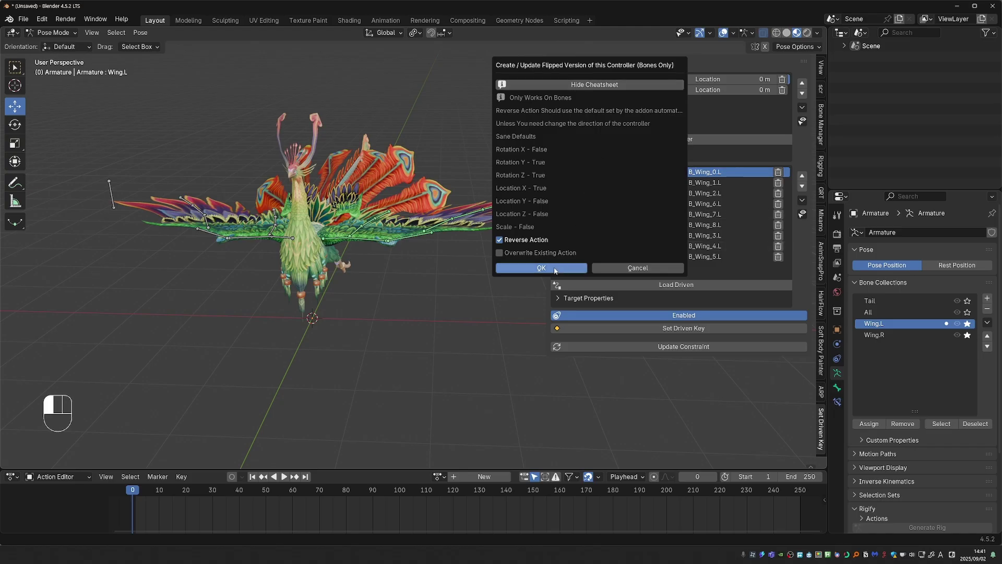
click(297, 442)
click(116, 204)
key(g)
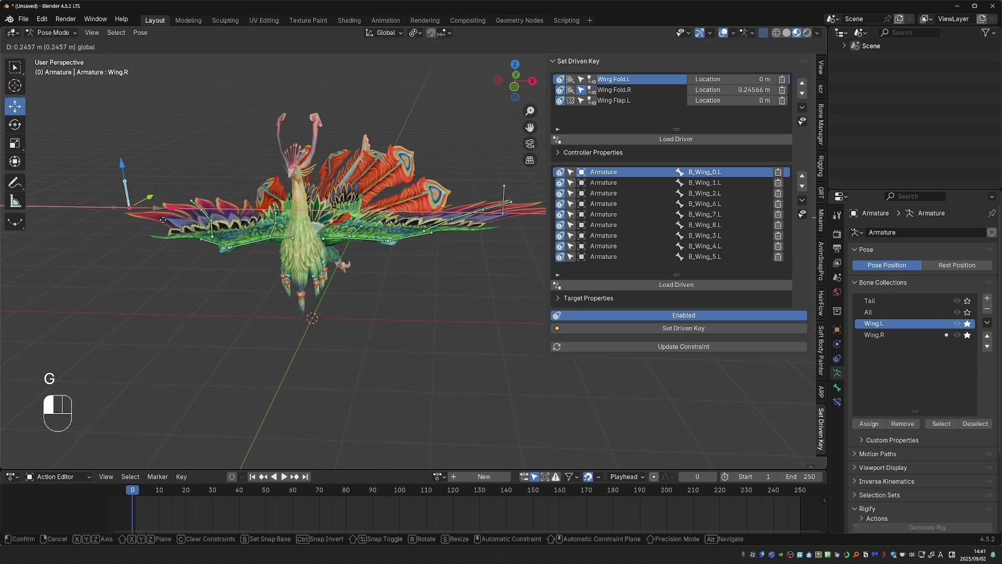
right_click(275, 251)
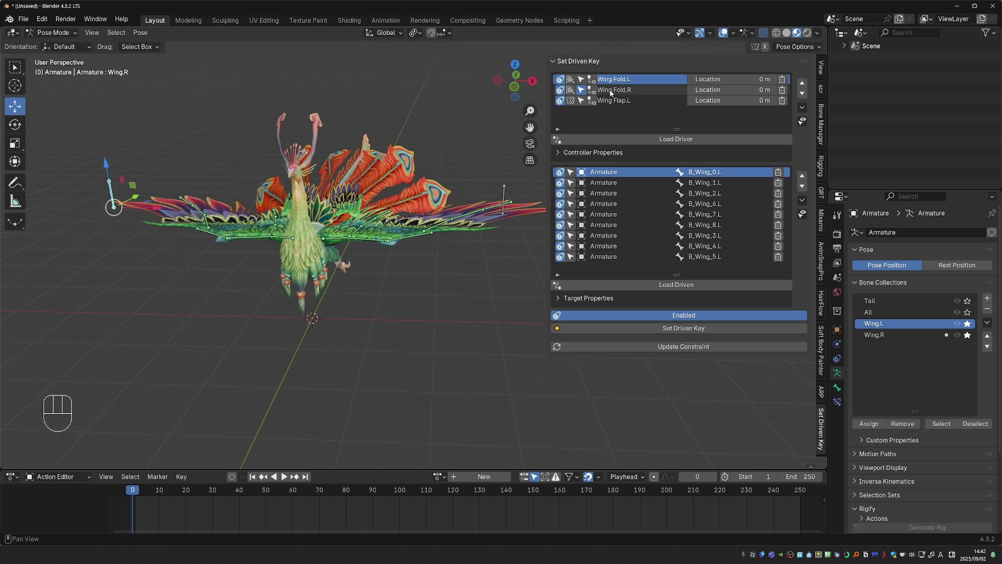
Step: Create a flipped version of the Wing Flap.L controller with Reverse Action off and test the motion of Wing.R
click(613, 101)
click(573, 102)
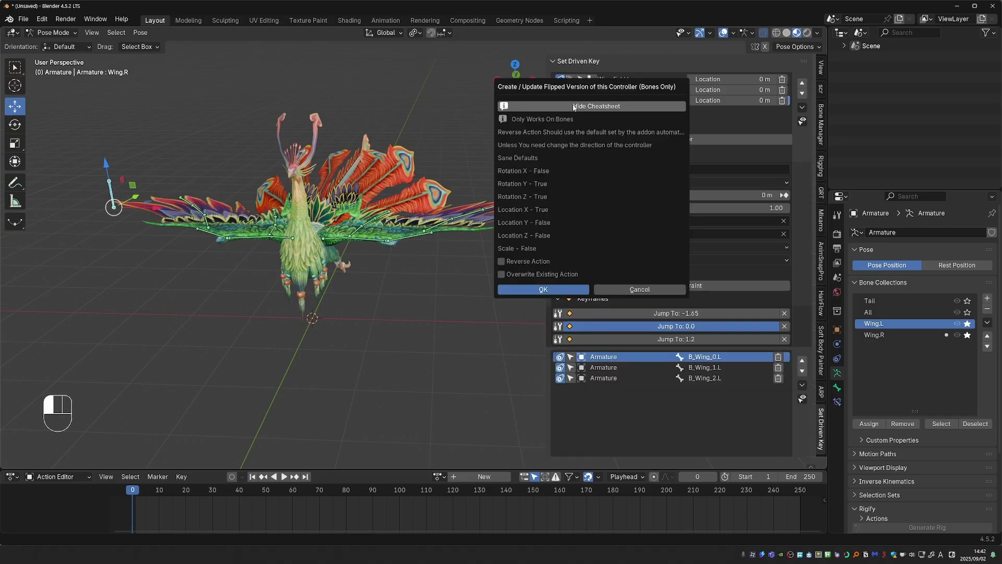
click(559, 292)
drag(107, 166, 172, 256)
right_click(141, 195)
right_click(209, 210)
right_click(173, 257)
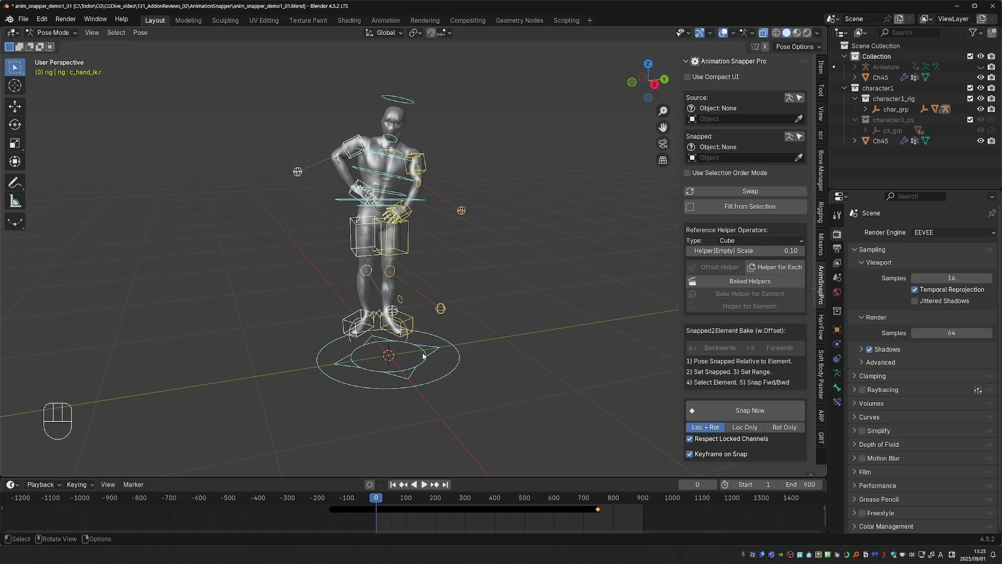
Step: Play back the character's animation in the anim_snapper_demo1_01 scene and go to frame 122
key(space)
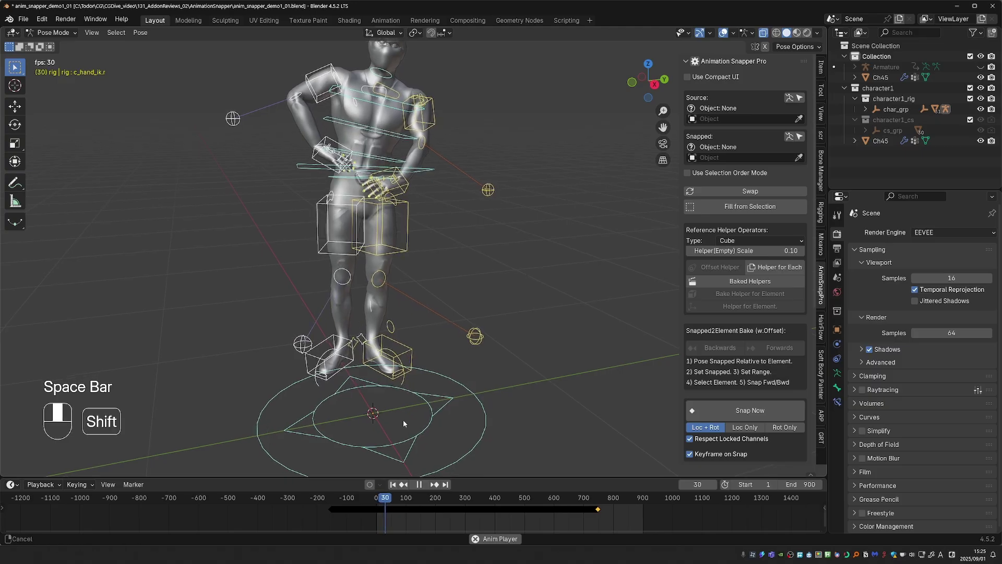
key(space)
mouse_move(412, 502)
mouse_down()
mouse_move(442, 496)
mouse_move(413, 488)
mouse_up()
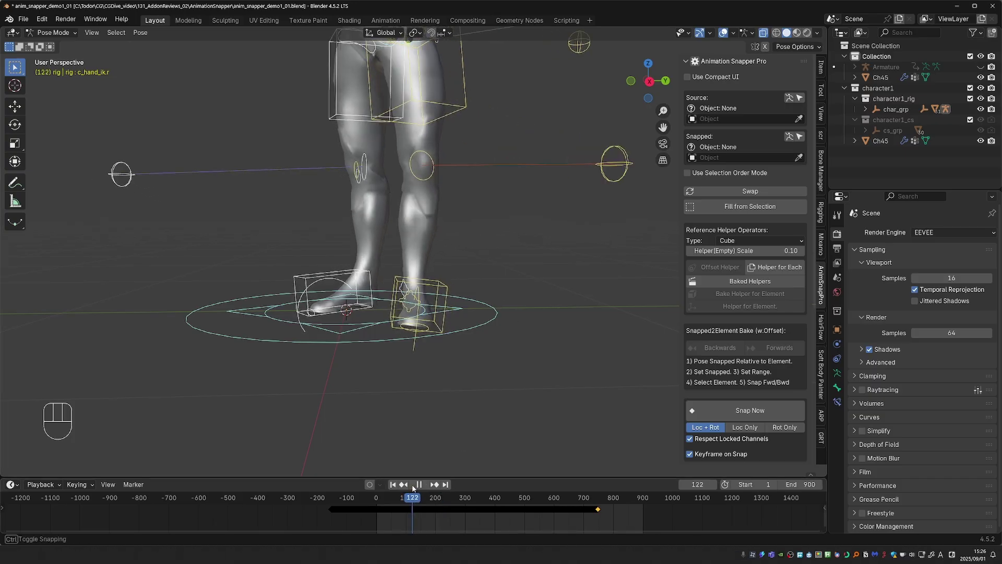
Step: Rotate the left foot control c_foot_ik.l at frame 122 so the foot rests flat on the ground
click(449, 291)
key(r)
click(457, 288)
key(r)
key(r)
click(458, 288)
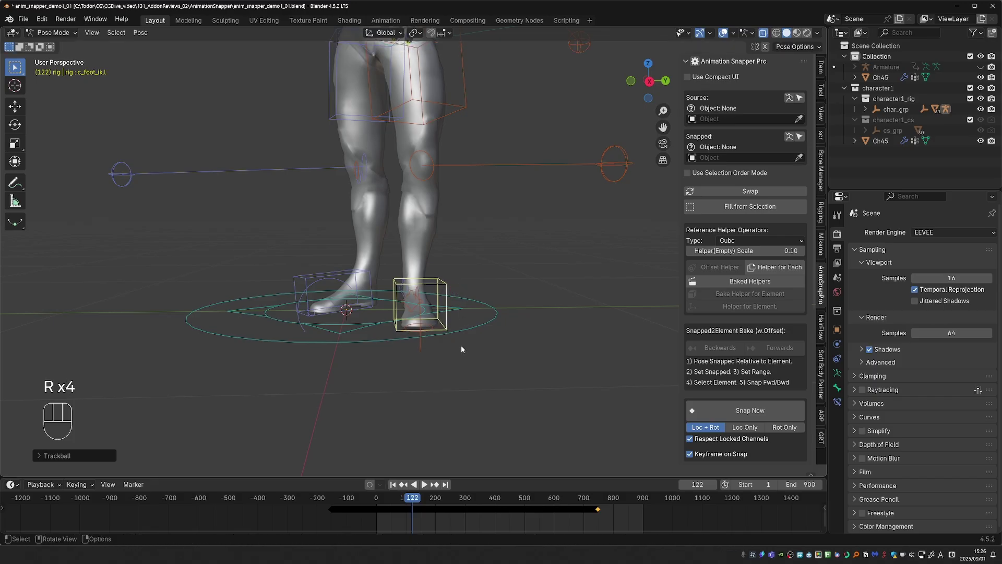
Step: Set c_foot_ik.l as the Snapped bone, create a cube reference helper for it and select that helper in Object Mode
click(800, 136)
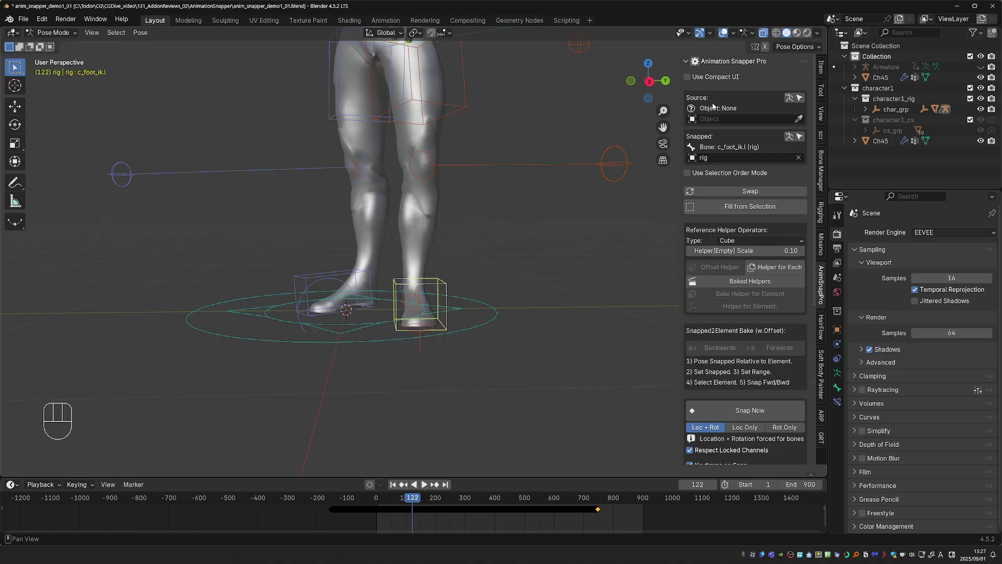
click(774, 268)
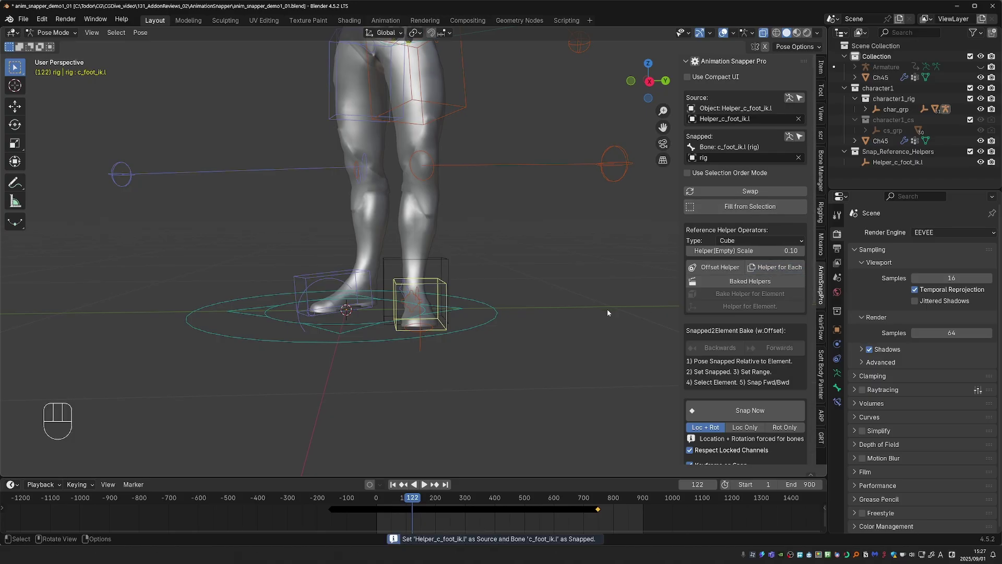
key(Tab)
click(446, 268)
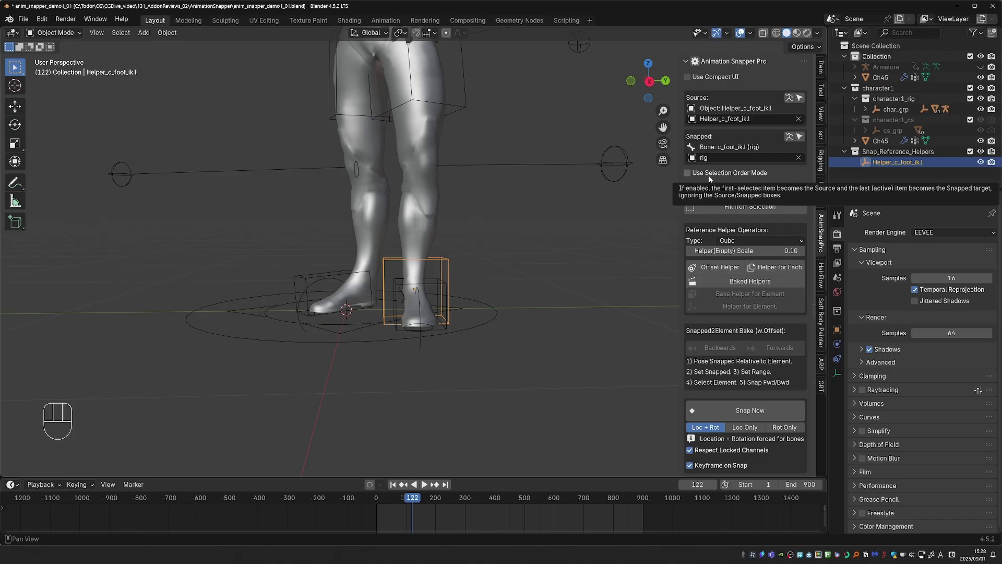
Step: Snap c_foot_ik.l to its helper one frame at a time, stepping forward repeatedly from frame 122 with keyframes on snap
scroll(752, 343, down, 10)
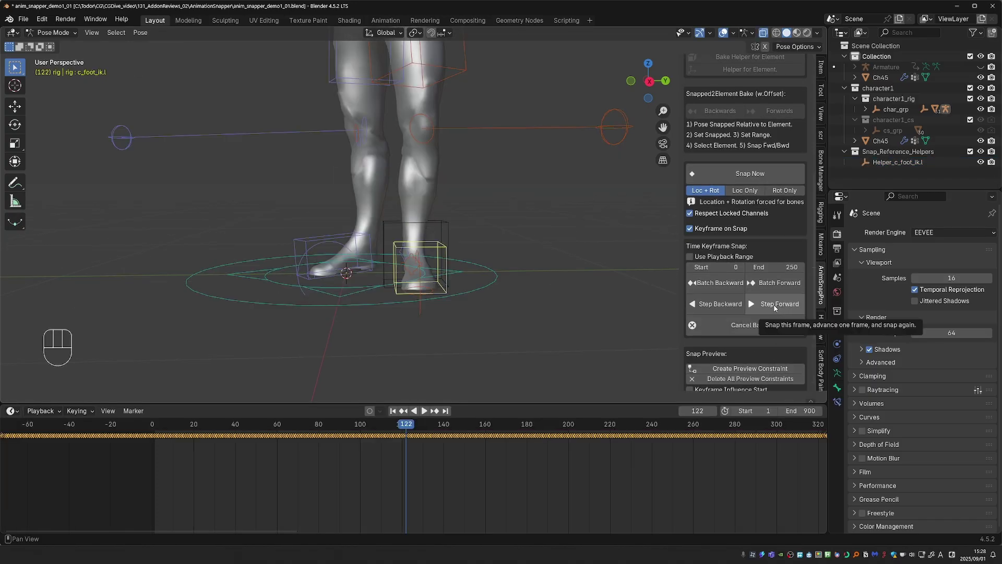
click(775, 305)
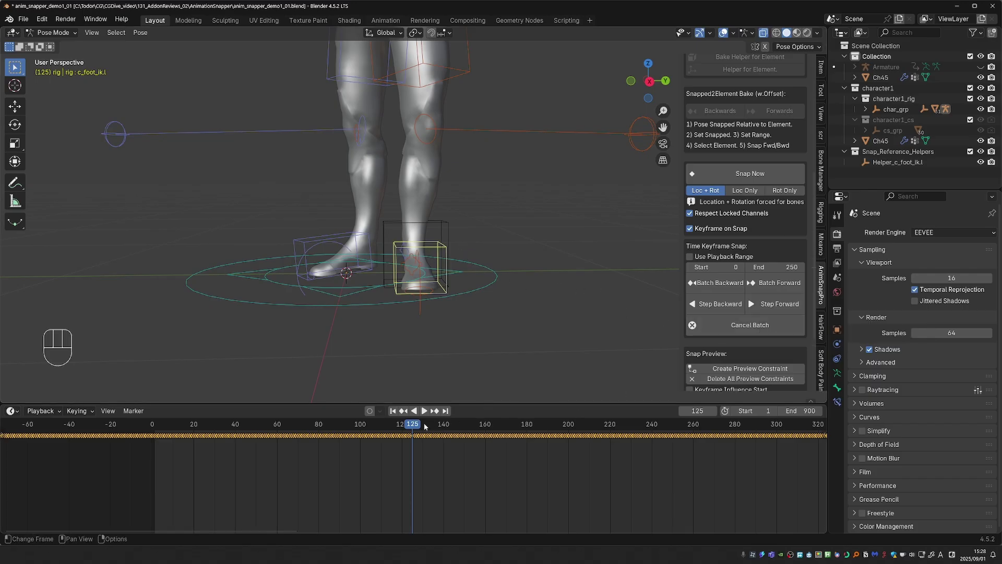
mouse_move(424, 427)
mouse_down()
mouse_move(403, 426)
mouse_move(413, 421)
mouse_up()
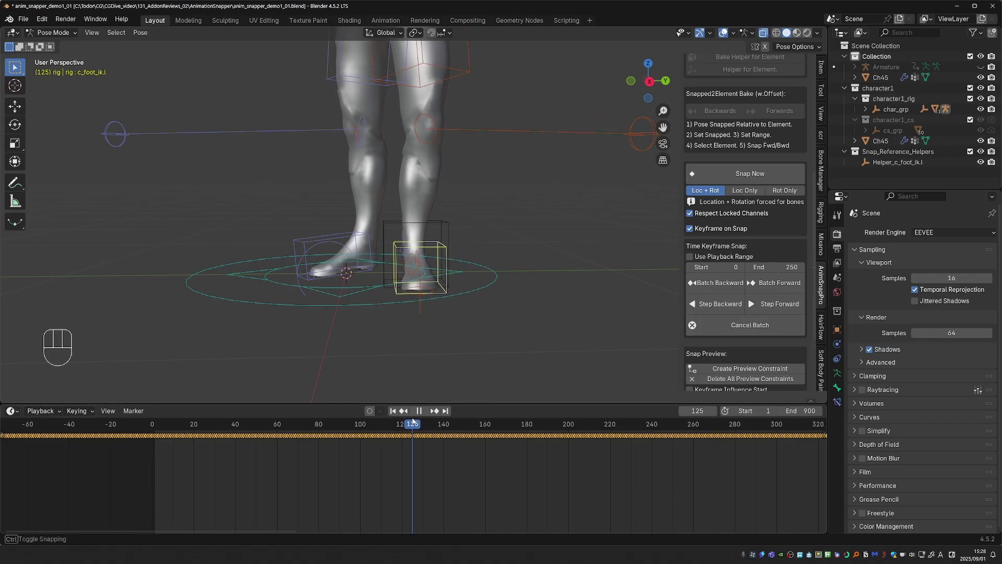
click(779, 306)
click(778, 306)
click(778, 306)
click(778, 306)
click(778, 306)
click(779, 306)
click(778, 306)
click(778, 305)
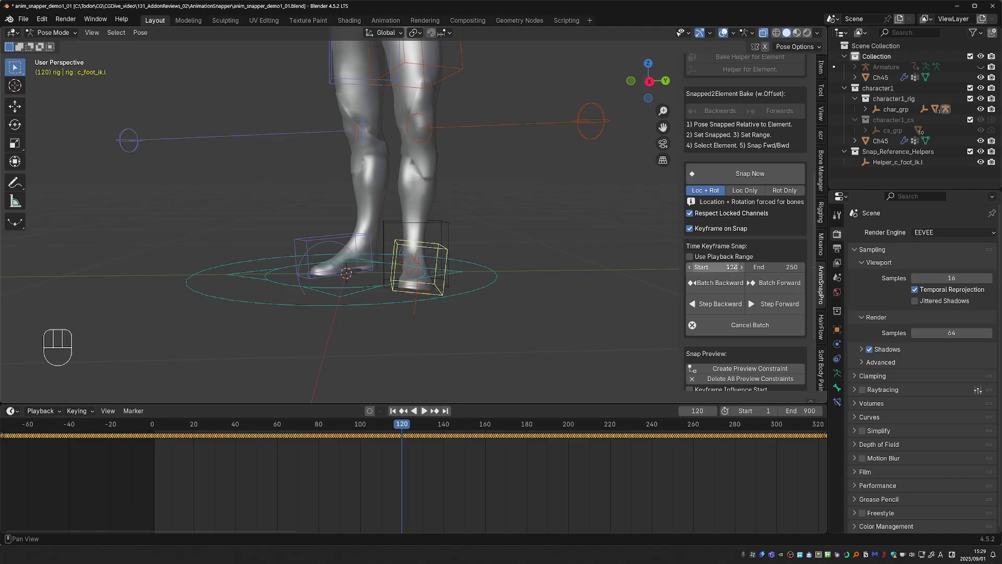
Step: Set the Time Keyframe Snap range from 123 to 200 and show the left foot's animation curves in an enlarged Graph Editor
click(789, 267)
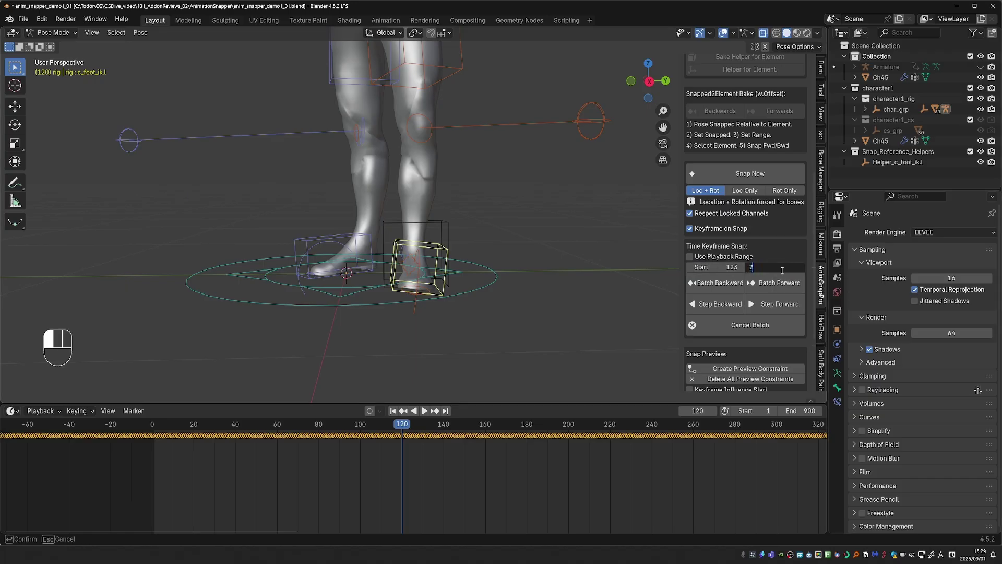
key(Return)
key(ctrl+Tab)
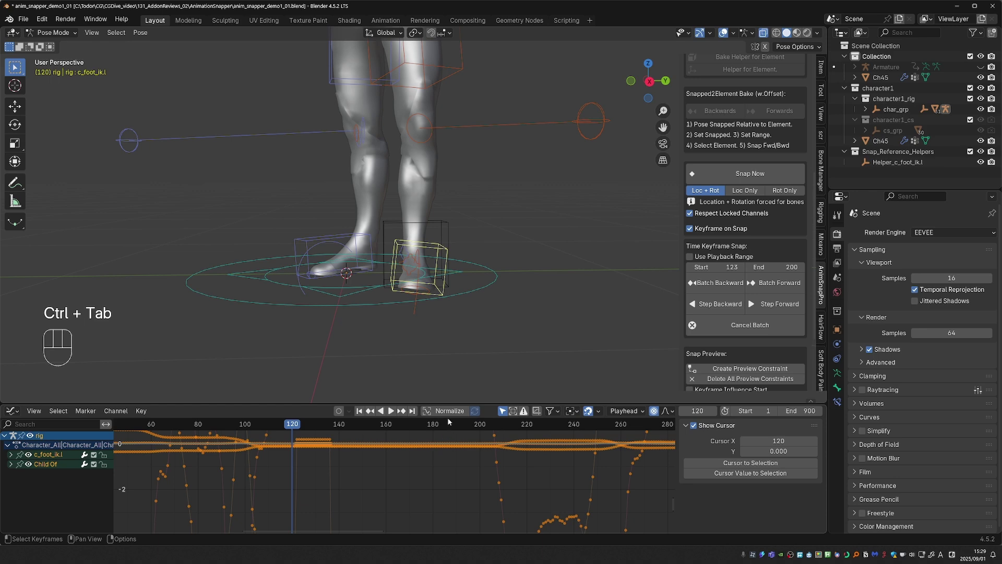
drag(454, 401, 444, 290)
ctrl+middle_drag(421, 353, 279, 397)
middle_drag(772, 331, 778, 159)
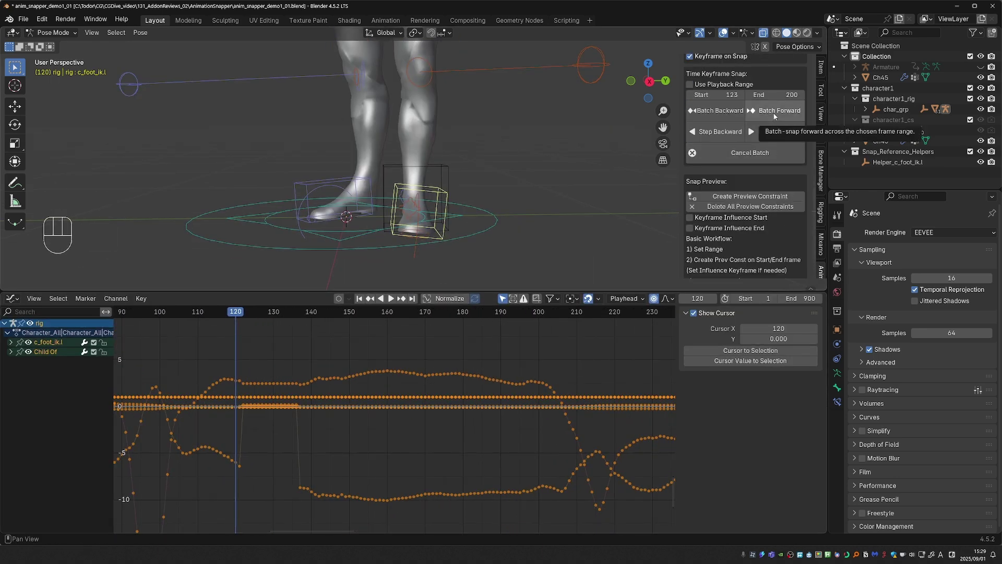
Step: Batch-snap the left foot control forward over frames 123 to 200 and play back the animation
click(773, 112)
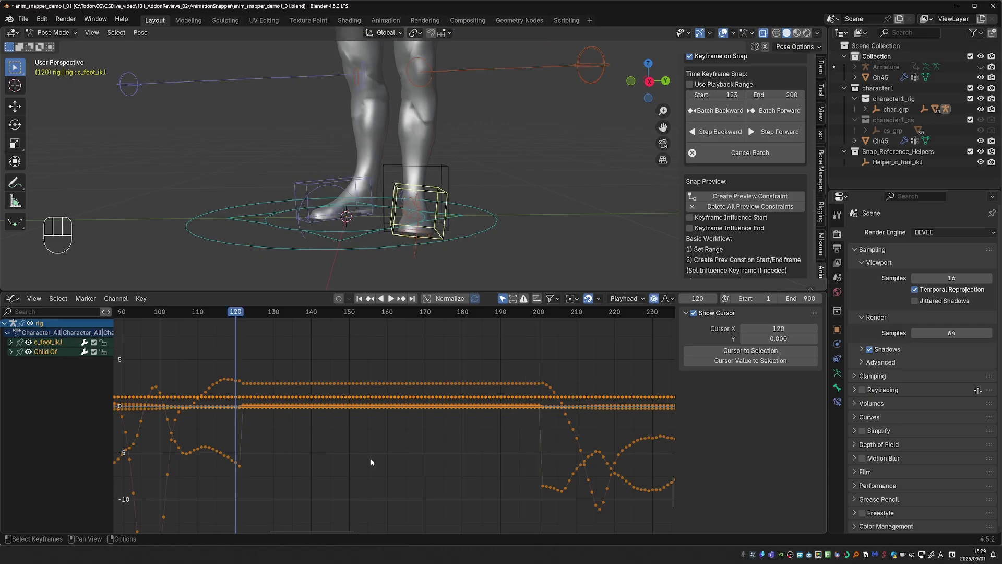
key(space)
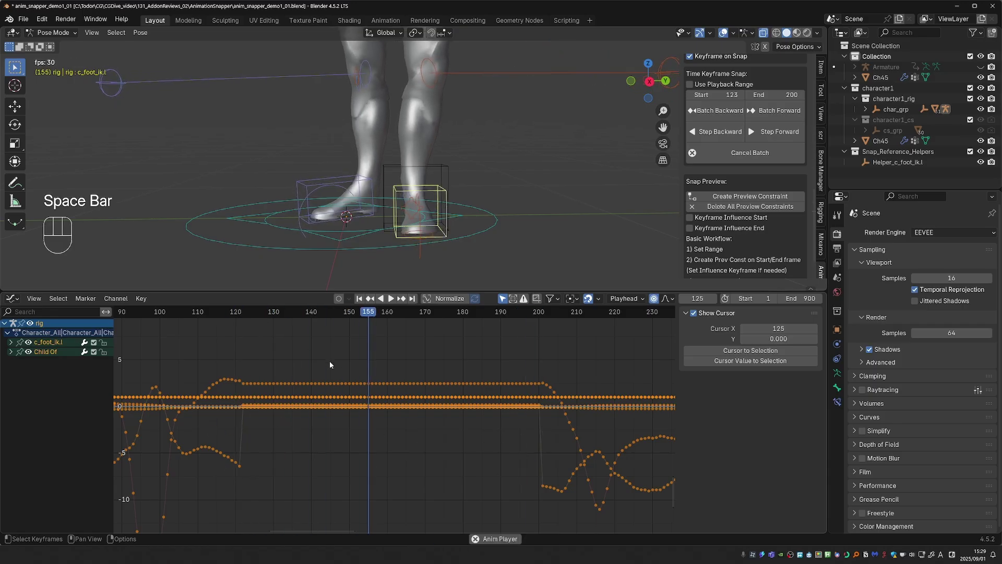
key(space)
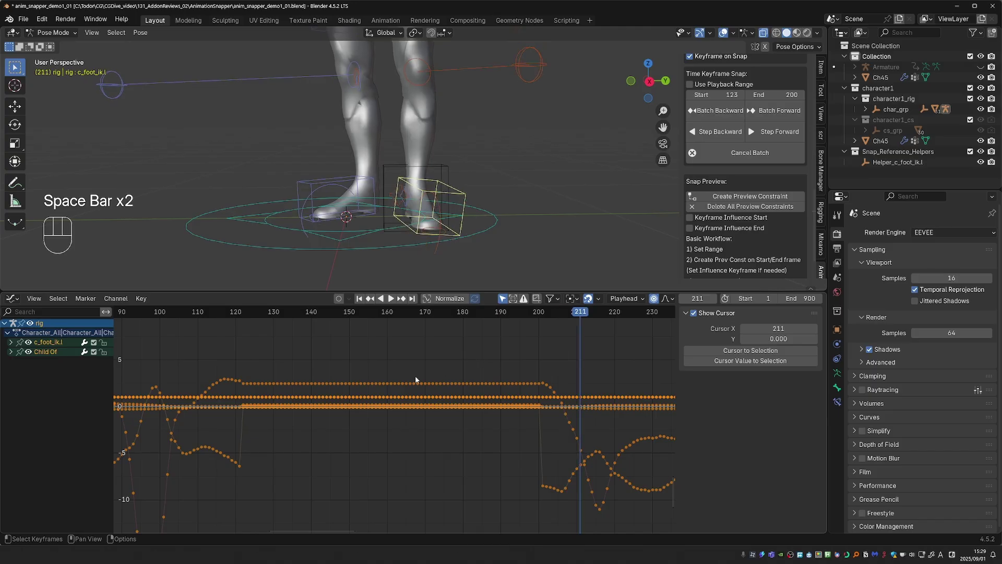
Step: Smooth the left foot's keyframes around frame 122, where the snapped range begins, and play back the transition
drag(232, 313, 229, 321)
ctrl+middle_drag(251, 362, 190, 416)
scroll(274, 397, down, 8)
middle_drag(274, 397, 317, 436)
scroll(339, 459, up, 8)
middle_drag(345, 475, 344, 456)
mouse_move(311, 314)
mouse_down()
mouse_move(307, 323)
mouse_move(340, 319)
mouse_move(303, 323)
mouse_move(329, 322)
mouse_up()
drag(295, 493, 351, 469)
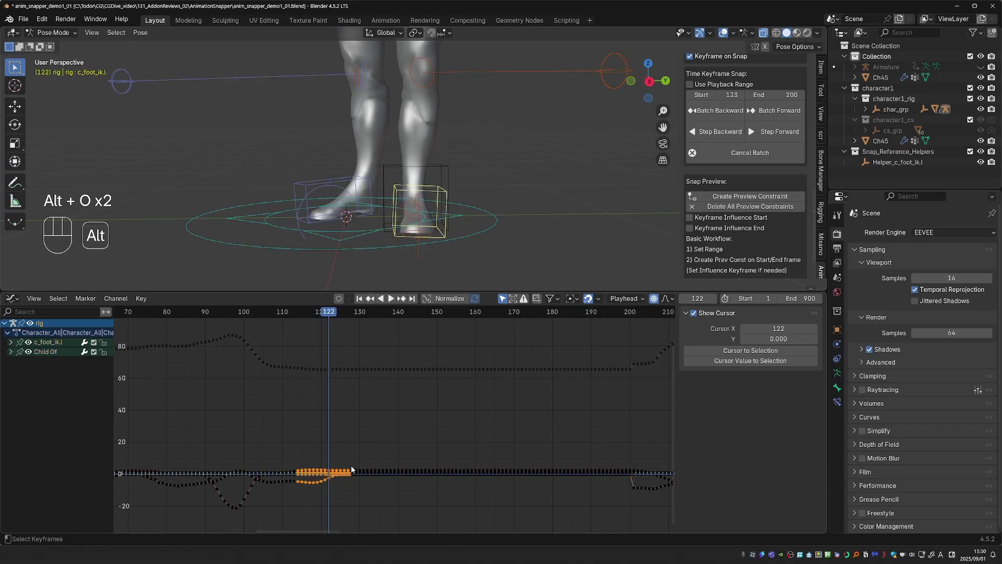
key(space)
scroll(394, 417, down, 1)
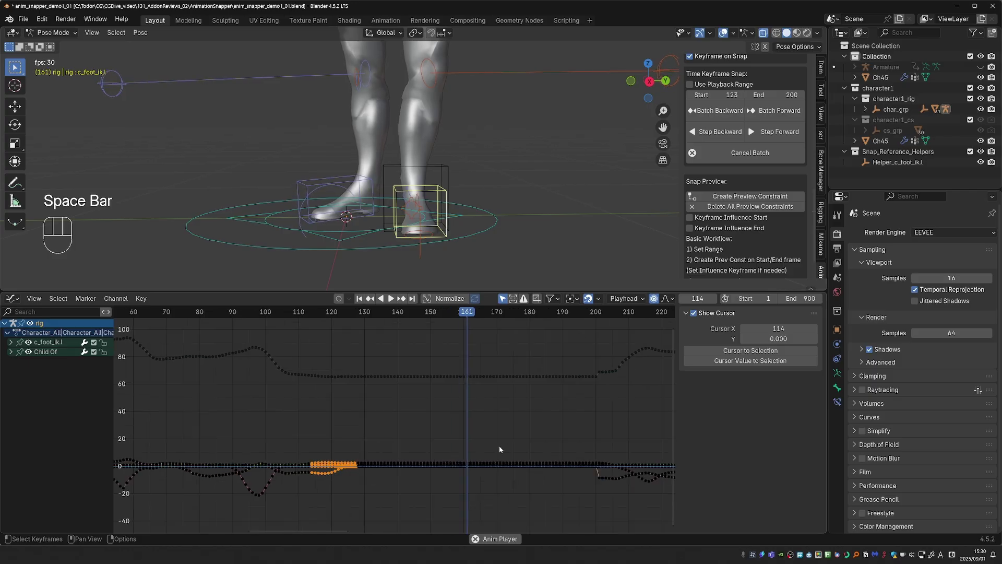
key(space)
Step: Smooth the left foot's keyframes around frame 200, widening the selection for repeated smoothing, and play back the transition
drag(518, 479, 566, 443)
key(alt+o)
key(space)
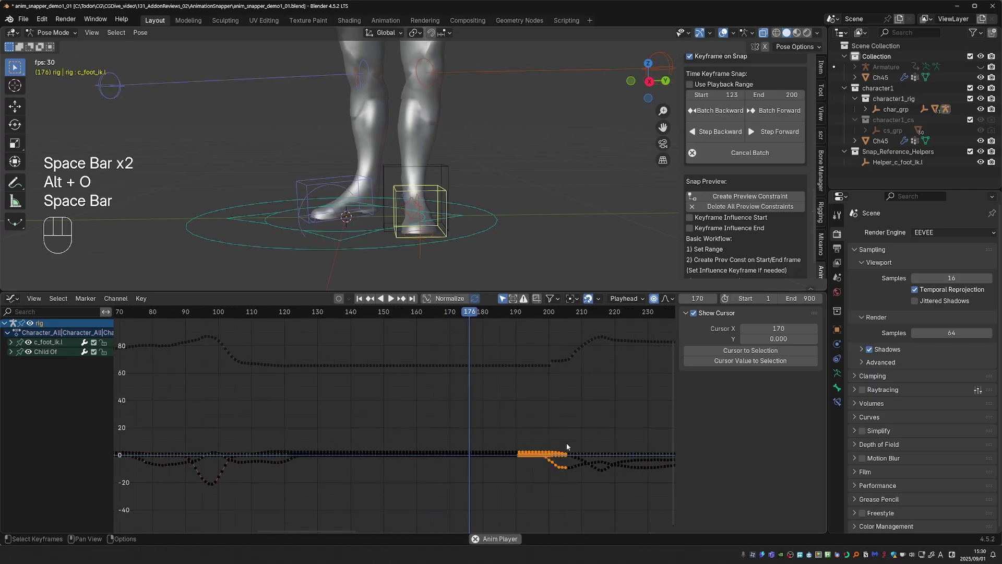
key(space)
drag(498, 476, 616, 326)
key(alt+o)
key(alt+o)
key(alt+o)
key(alt+o)
key(space)
key(z)
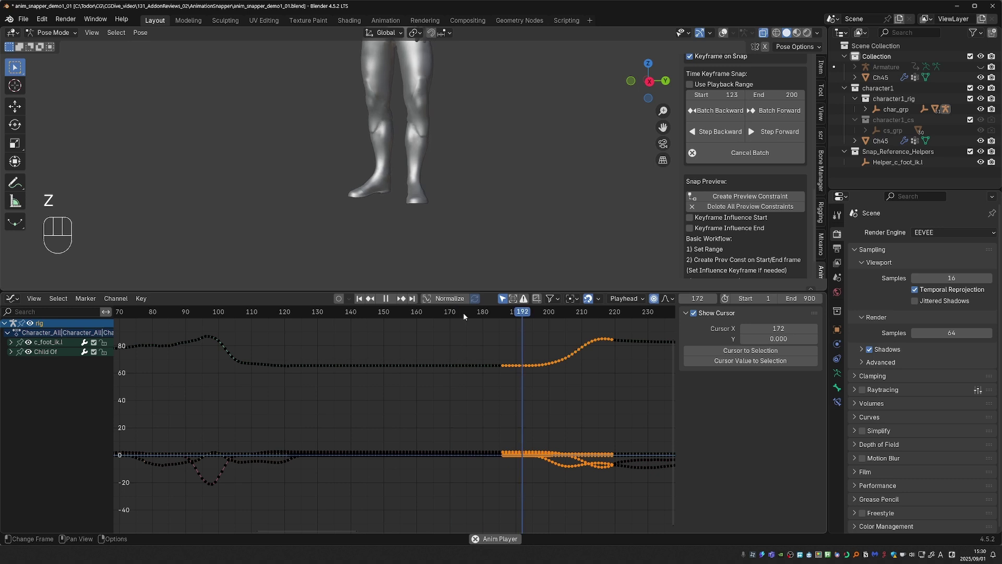
key(Escape)
key(z)
click(386, 196)
key(g)
key(f)
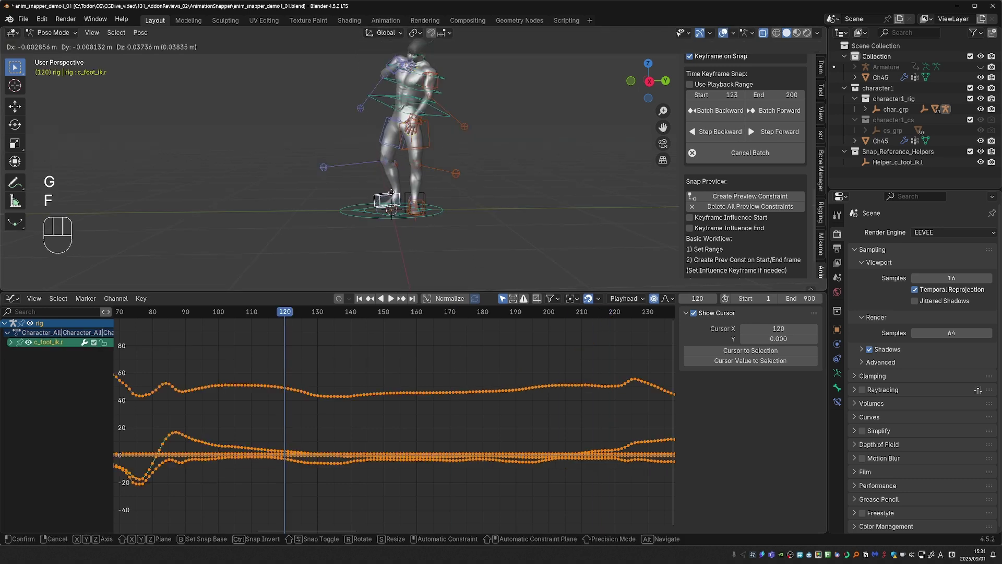
right_click(377, 196)
Step: At frame 96, set the right hand control c_hand_ik.r as the Snapped bone
scroll(321, 361, down, 4)
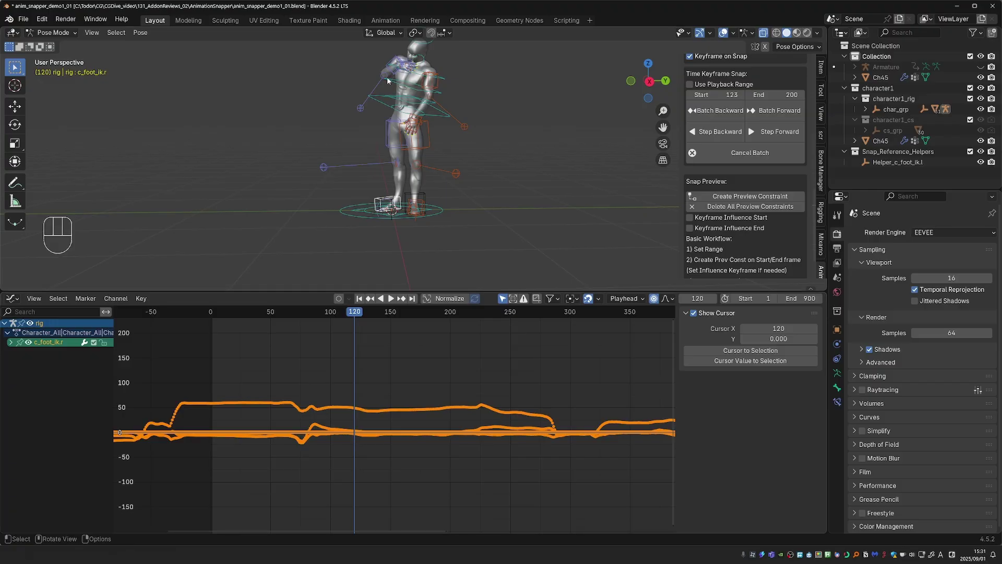
scroll(383, 77, up, 5)
drag(354, 312, 321, 298)
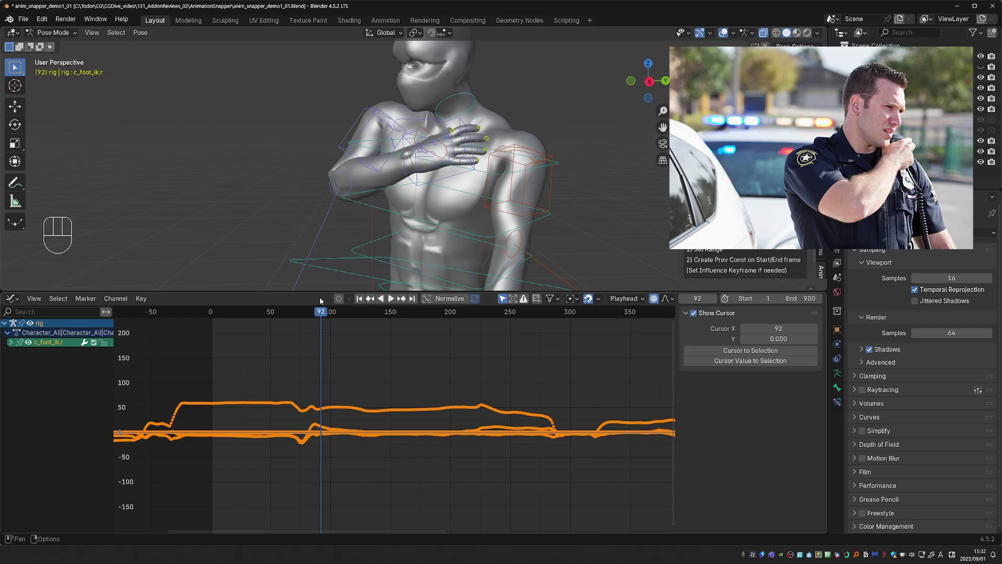
drag(320, 299, 342, 313)
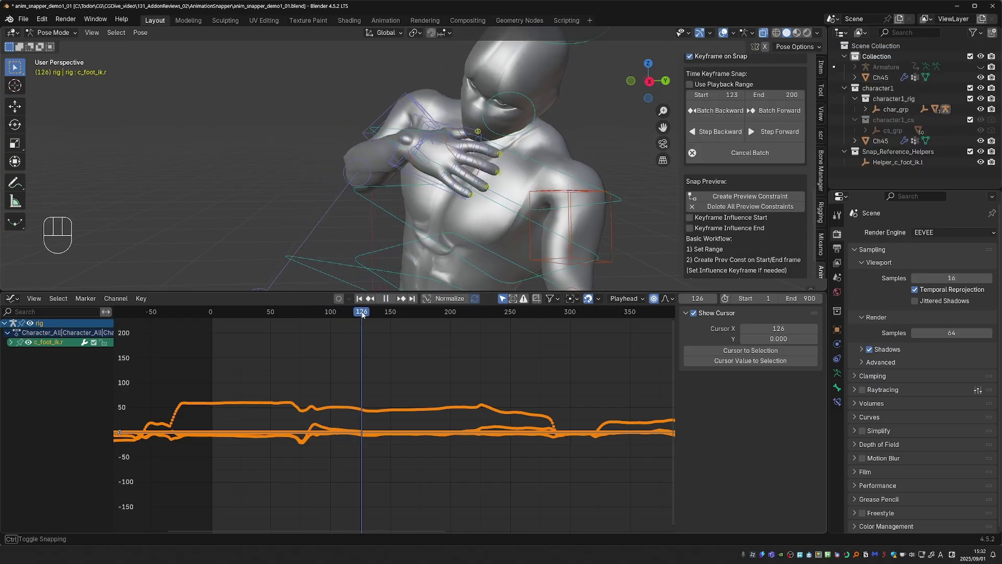
drag(366, 313, 328, 316)
click(452, 124)
scroll(787, 225, up, 8)
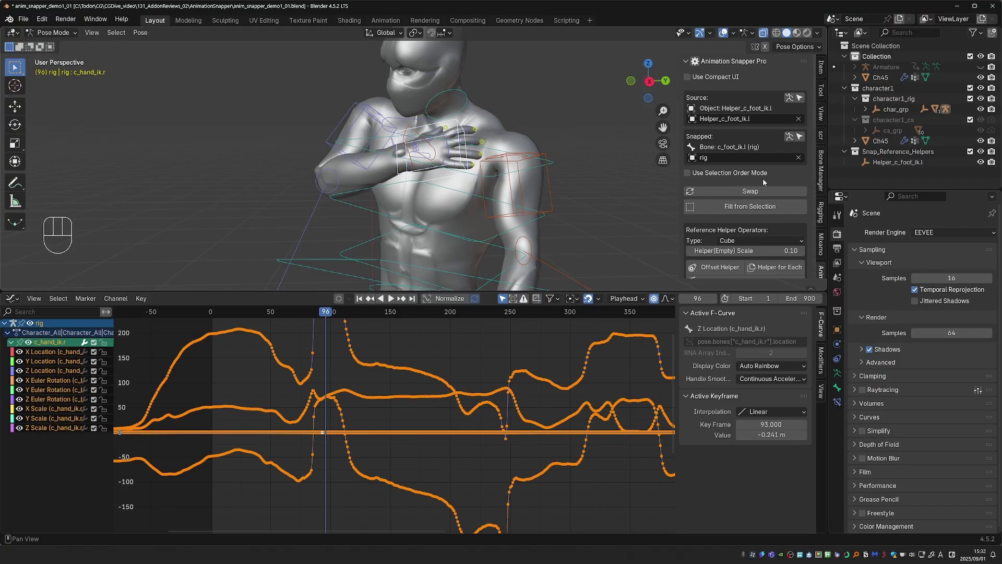
click(801, 137)
Step: Set the spine control c_spine_03.x as the Source and create an Offset Helper for the snapped hand
click(475, 190)
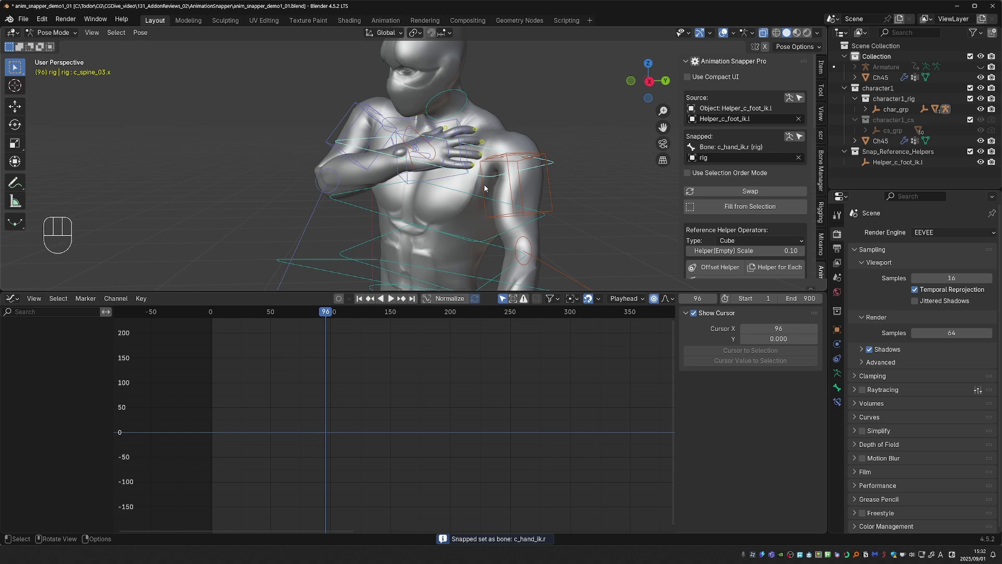
key(r)
key(r)
click(576, 194)
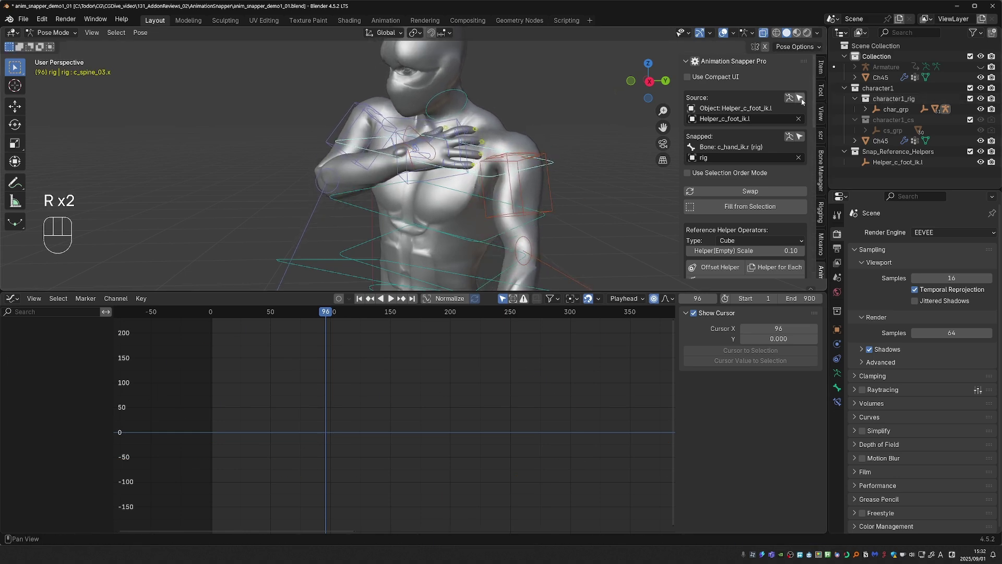
click(800, 98)
scroll(744, 197, down, 5)
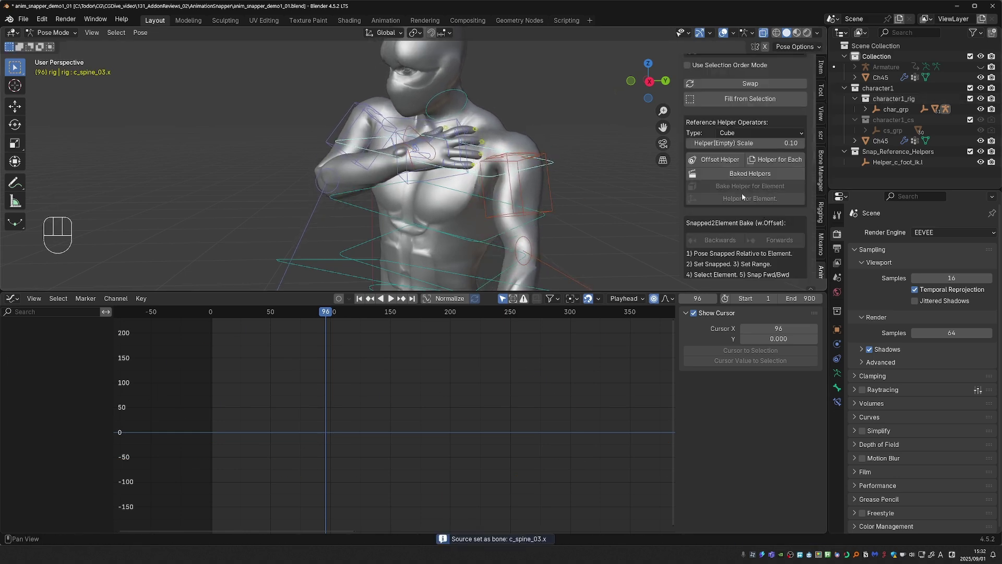
click(723, 161)
scroll(690, 245, up, 5)
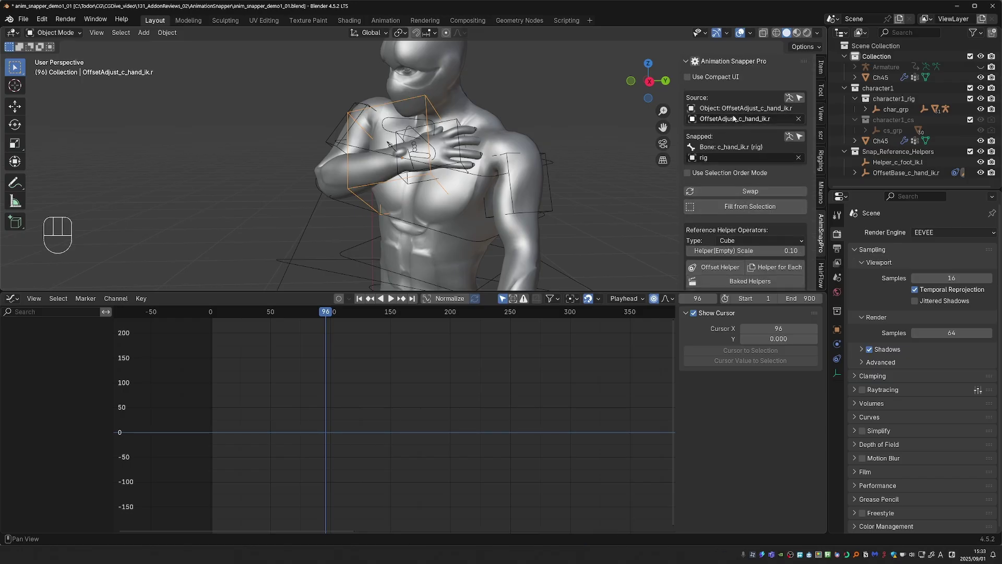
Step: Set the Time Keyframe Snap range to start at frame 96 and end at frame 248
scroll(748, 121, down, 5)
mouse_move(325, 311)
mouse_down()
mouse_move(354, 315)
mouse_move(326, 313)
mouse_up()
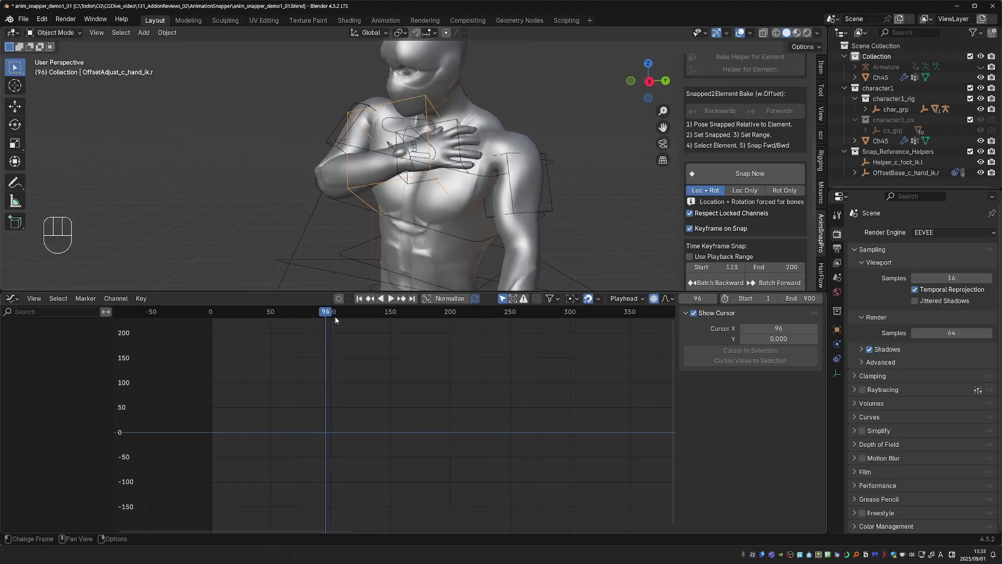
scroll(726, 211, down, 4)
scroll(726, 211, down, 4)
scroll(726, 214, up, 2)
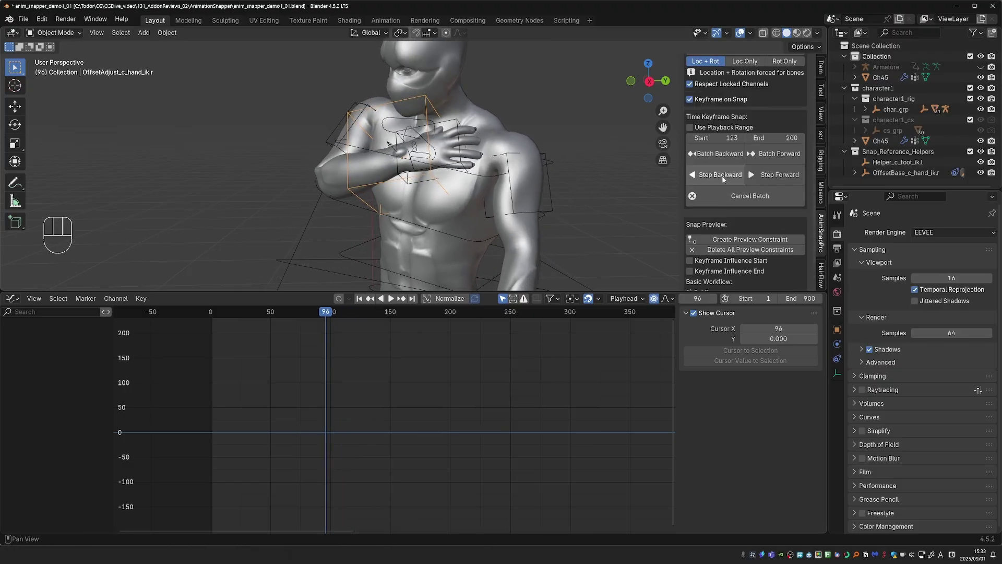
click(728, 138)
text(96)
key(Return)
drag(373, 313, 508, 313)
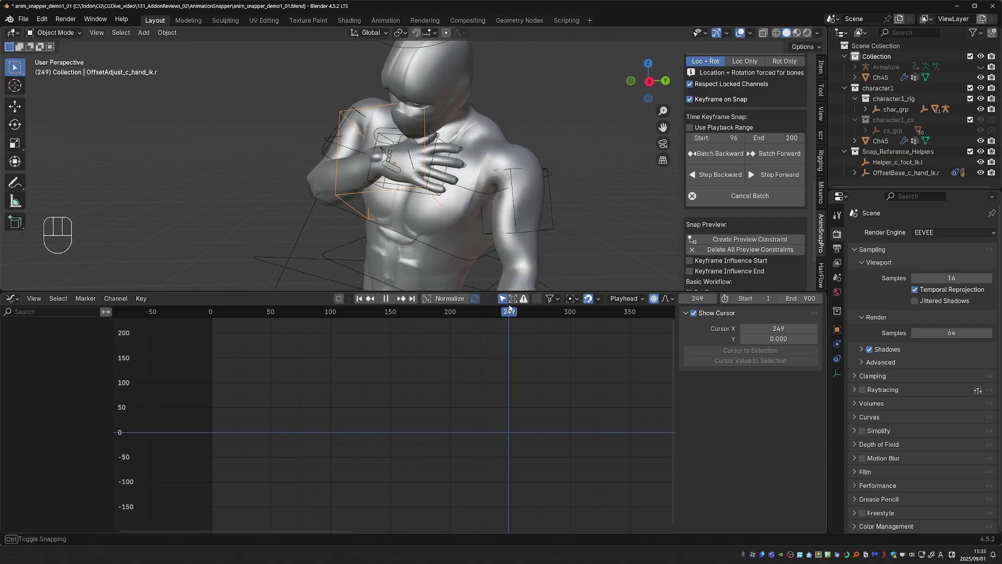
click(787, 139)
text(248)
key(Return)
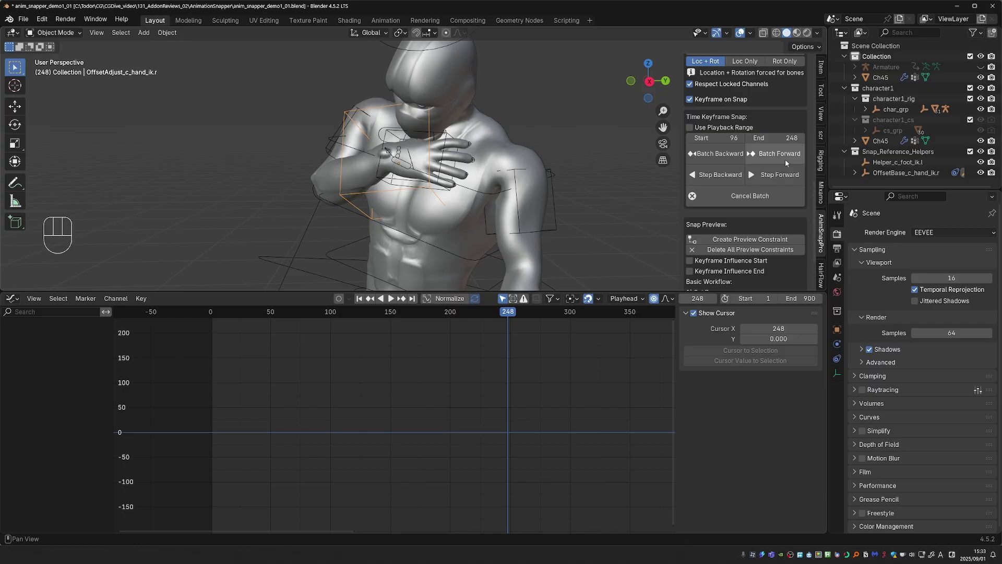
Step: Batch-snap the right hand control forward across the chosen range and play back the animation
click(783, 156)
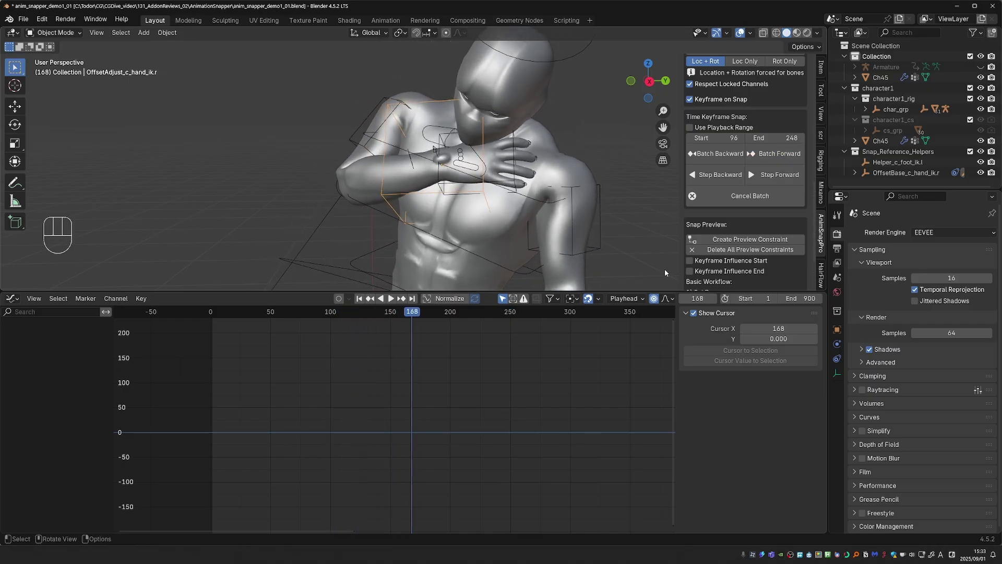
click(310, 320)
key(space)
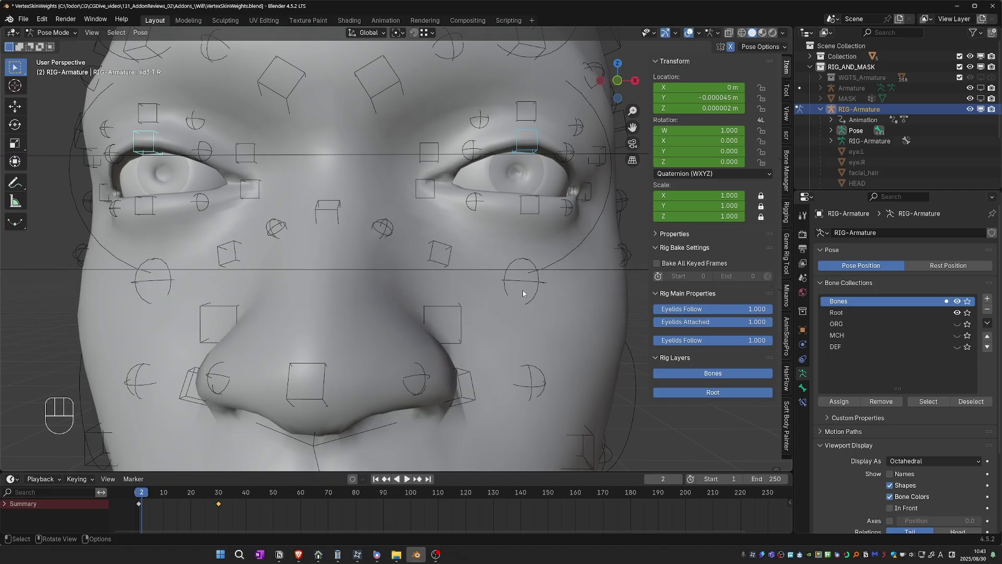
Step: Go to frame 23, where the eyelids close, and put the HEAD mesh into Edit Mode
click(140, 492)
drag(145, 497, 198, 506)
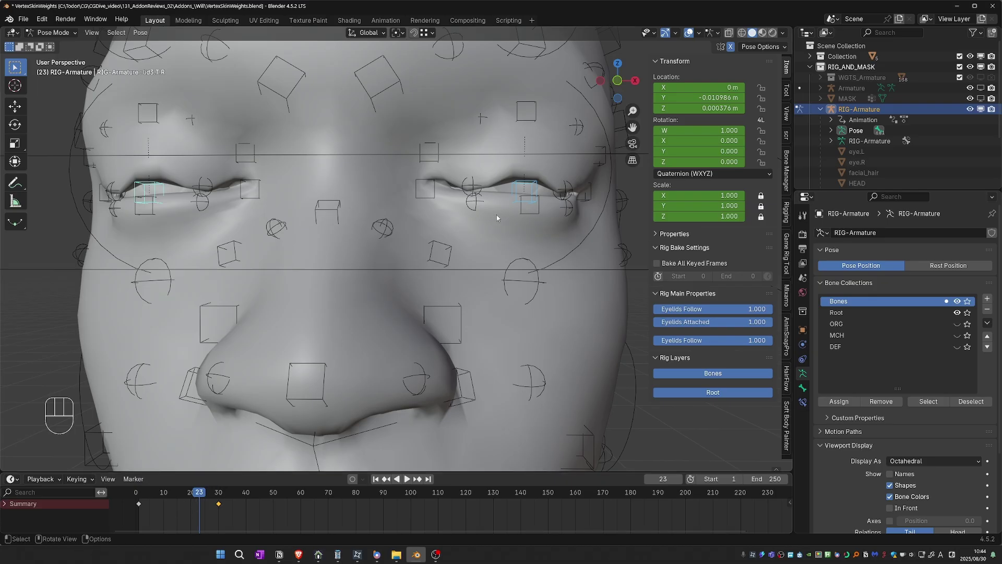
key(Tab)
click(513, 238)
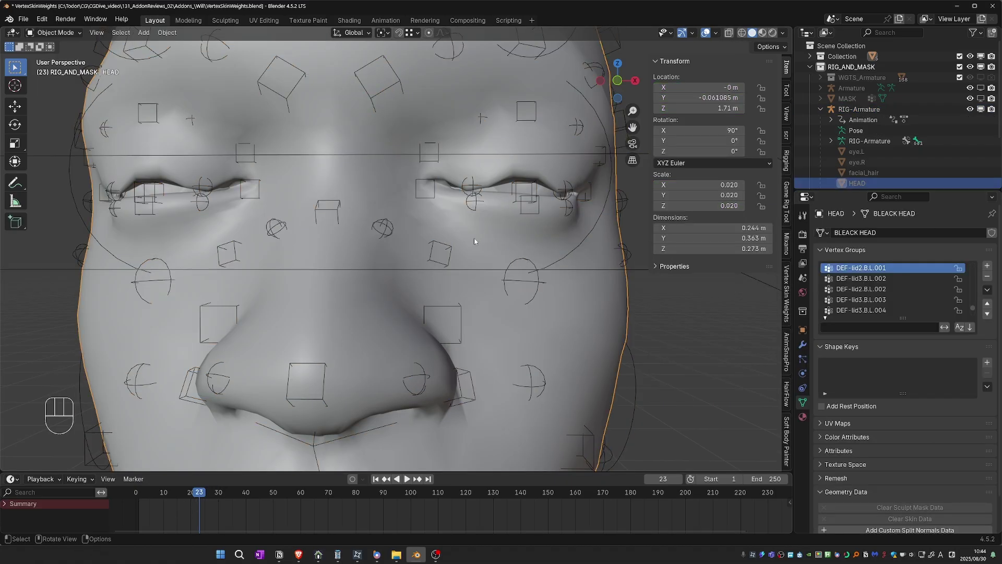
key(Tab)
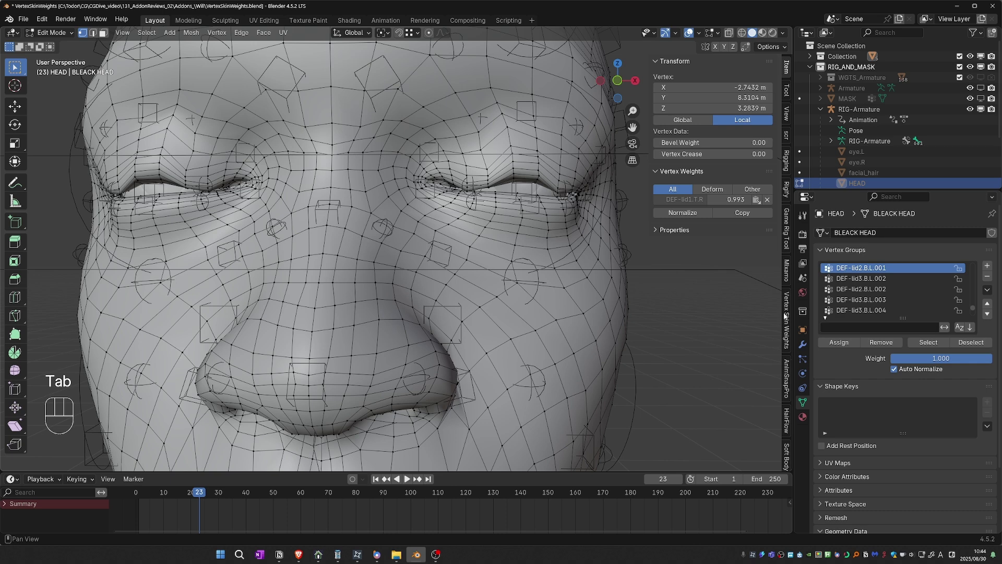
Step: Start the Vertex Skin Weights tool and select a column of vertices running up the middle of the left upper eyelid
click(785, 315)
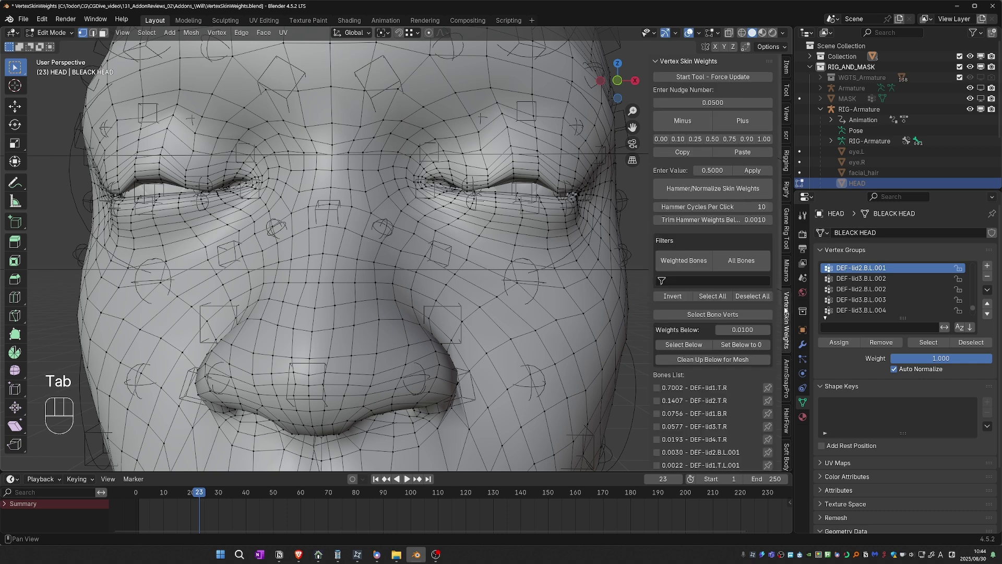
click(703, 79)
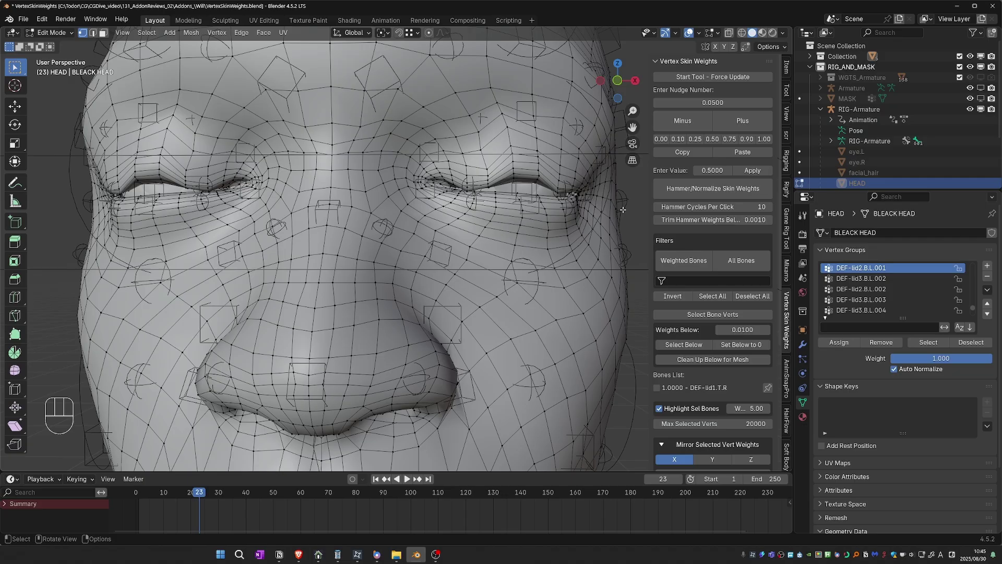
middle_drag(590, 203, 585, 193)
shift+click(555, 166)
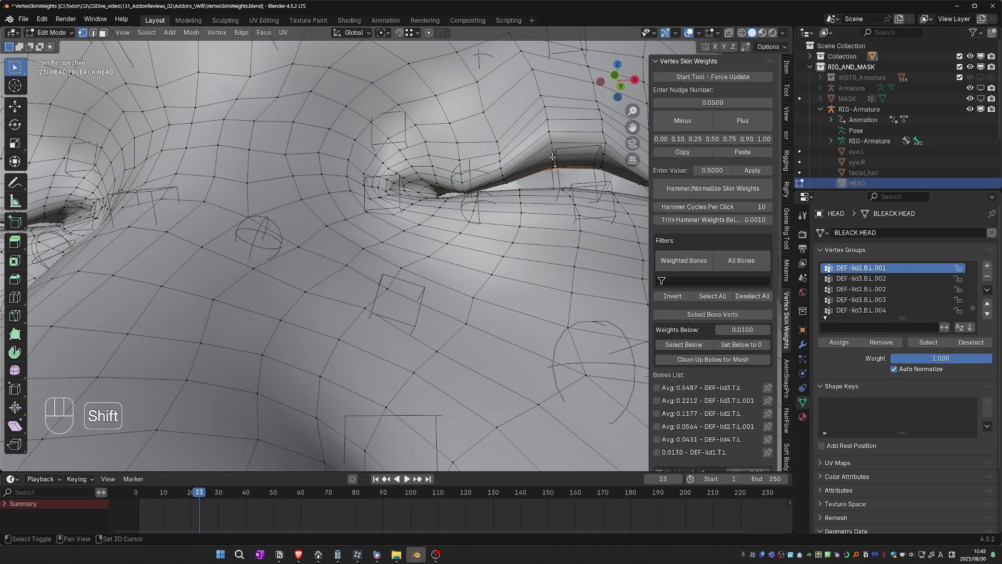
shift+click(553, 155)
shift+click(551, 142)
shift+click(549, 132)
shift+click(547, 120)
shift+middle_drag(551, 135, 525, 187)
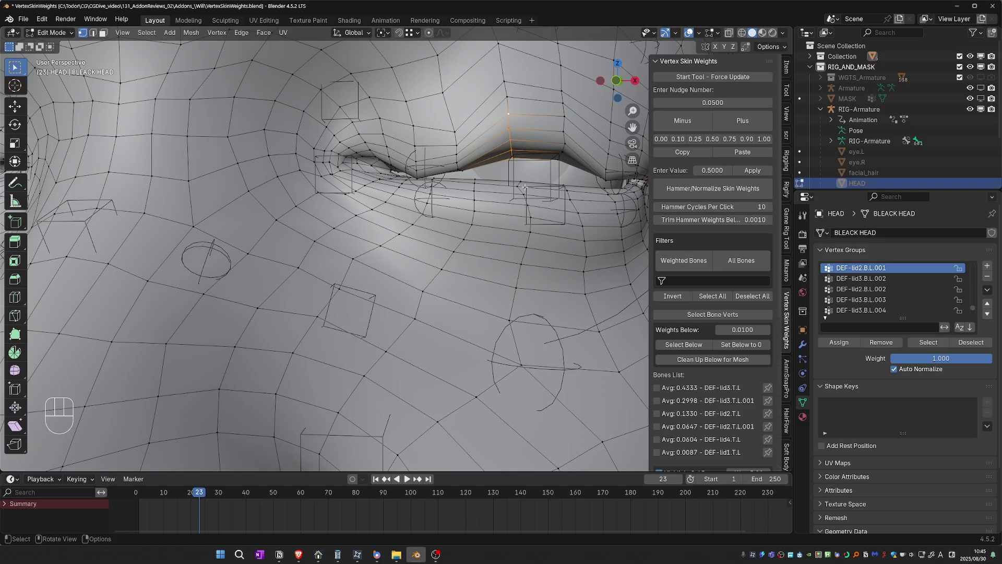
Step: Raise the selected eyelid vertices' weight on bone DEF-lid3.T.L with repeated 0.05 nudges
scroll(702, 372, down, 1)
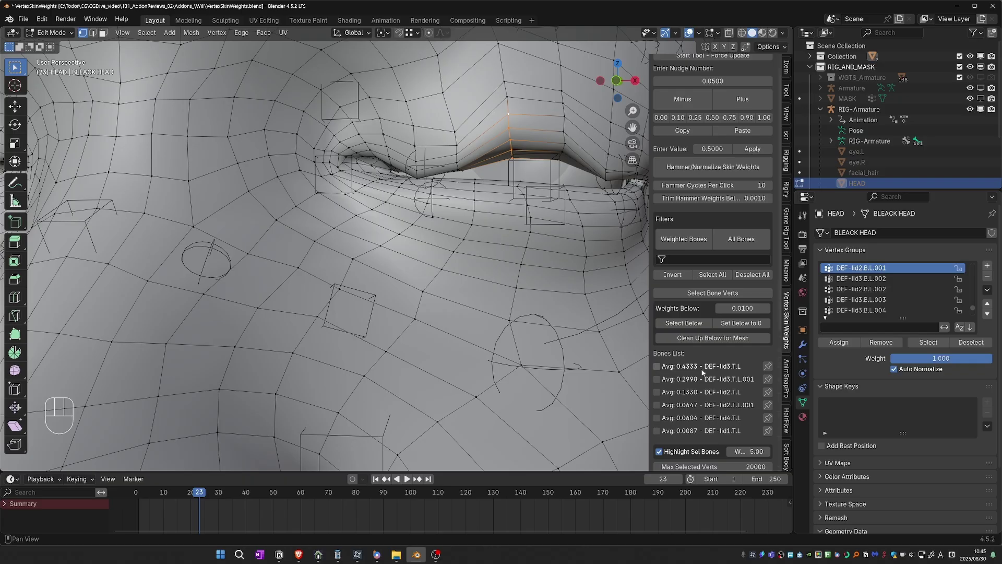
click(657, 367)
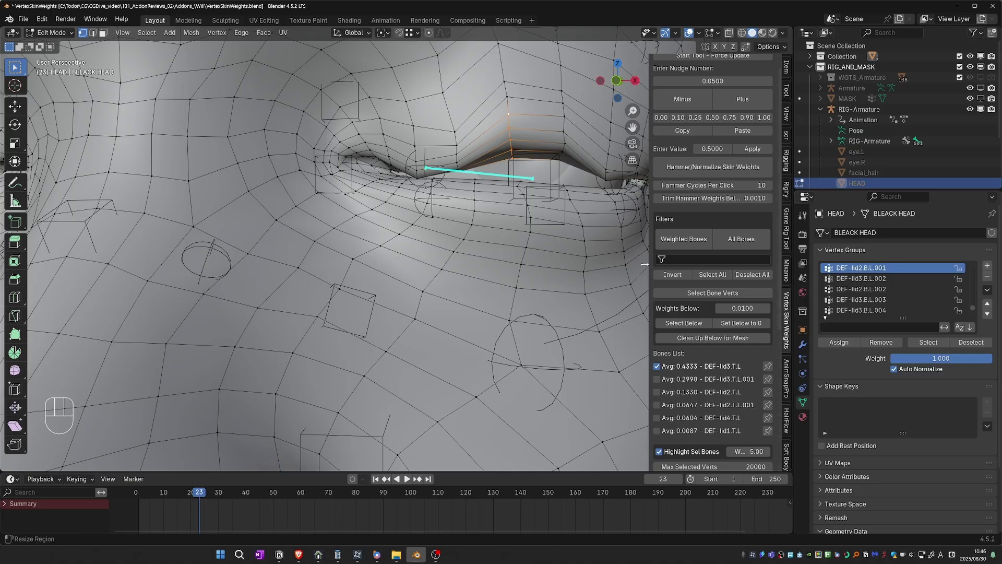
scroll(718, 186, up, 1)
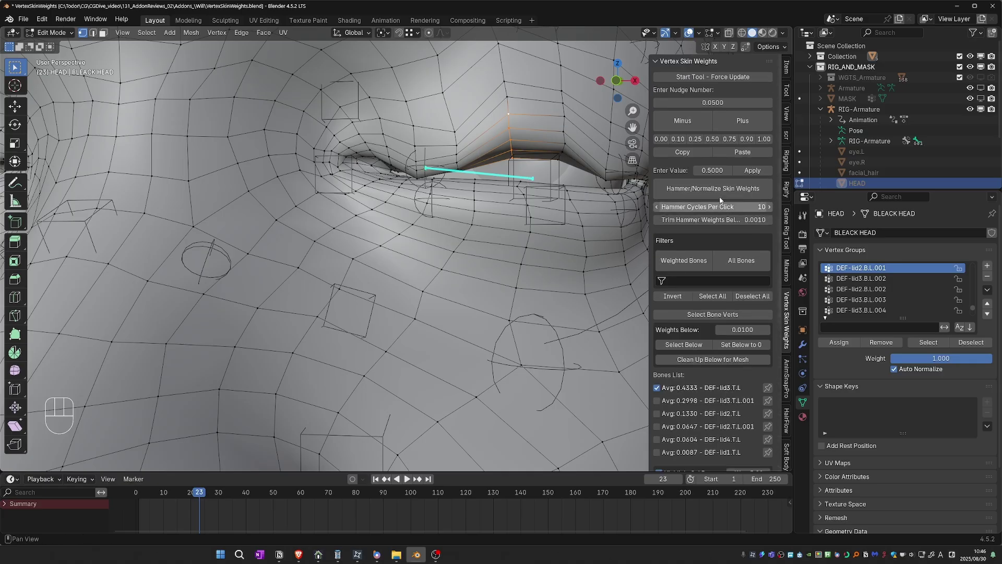
click(726, 127)
click(732, 127)
click(733, 125)
click(733, 125)
click(733, 126)
click(733, 125)
click(733, 126)
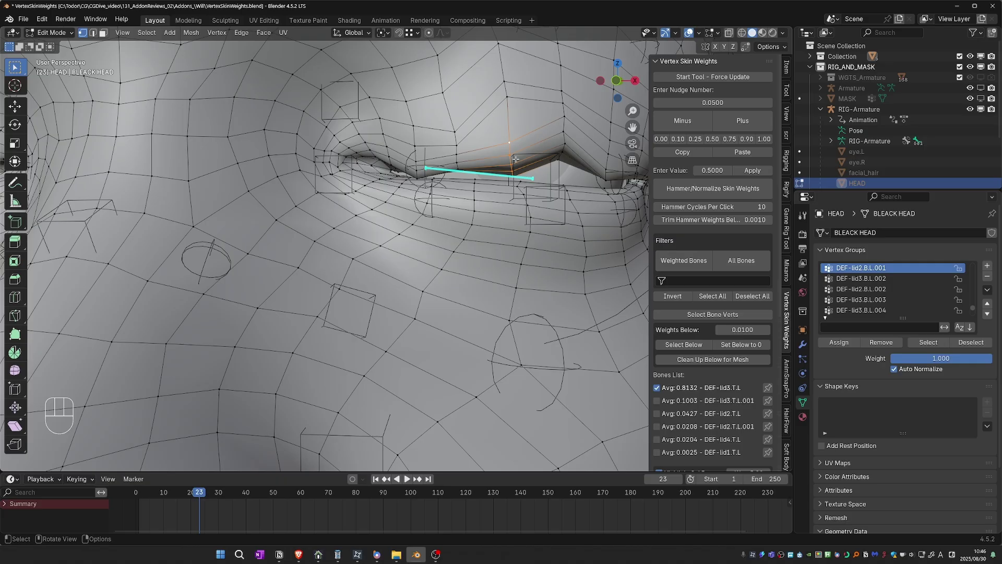
Step: Try to lower the weight of a vertex near the left upper eyelid's inner corner on bone DEF-lid3.T.L by 0.05
click(416, 181)
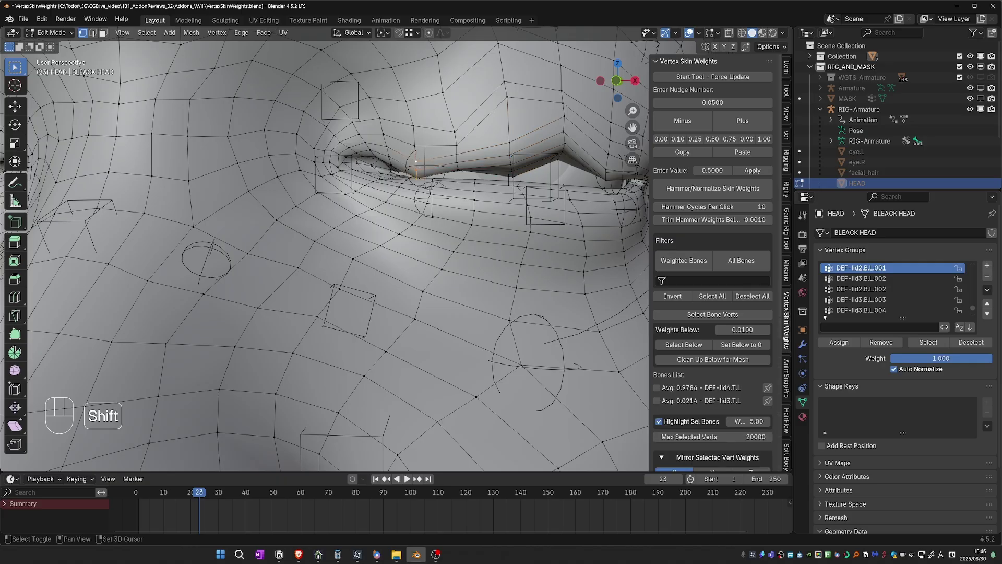
middle_drag(420, 177, 427, 171)
scroll(681, 315, down, 4)
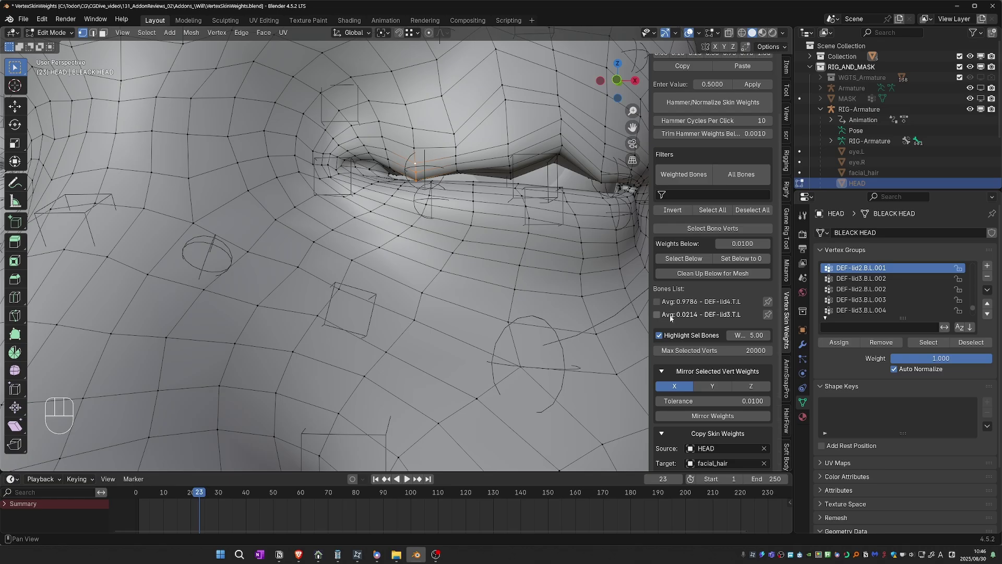
click(670, 317)
scroll(666, 319, up, 4)
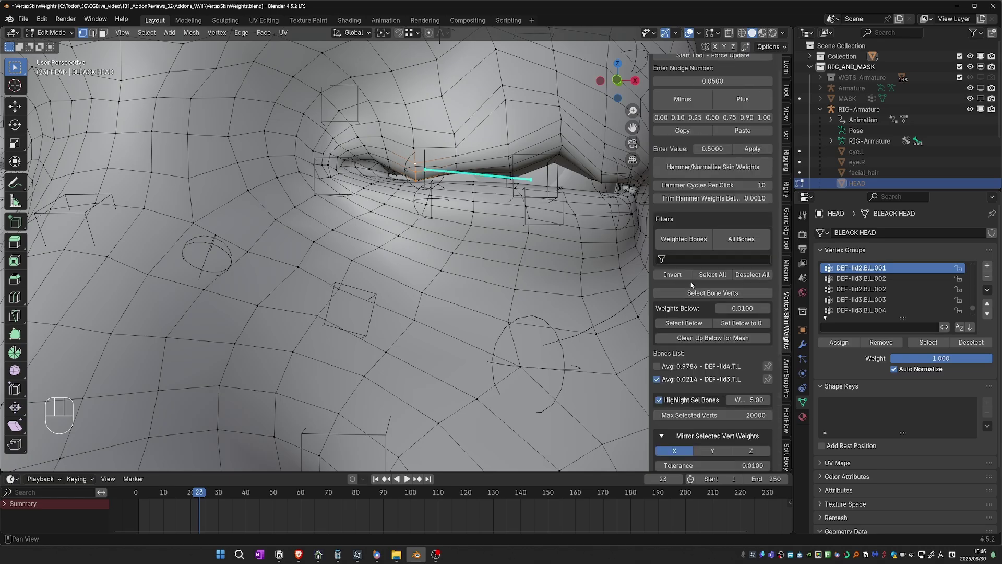
click(683, 121)
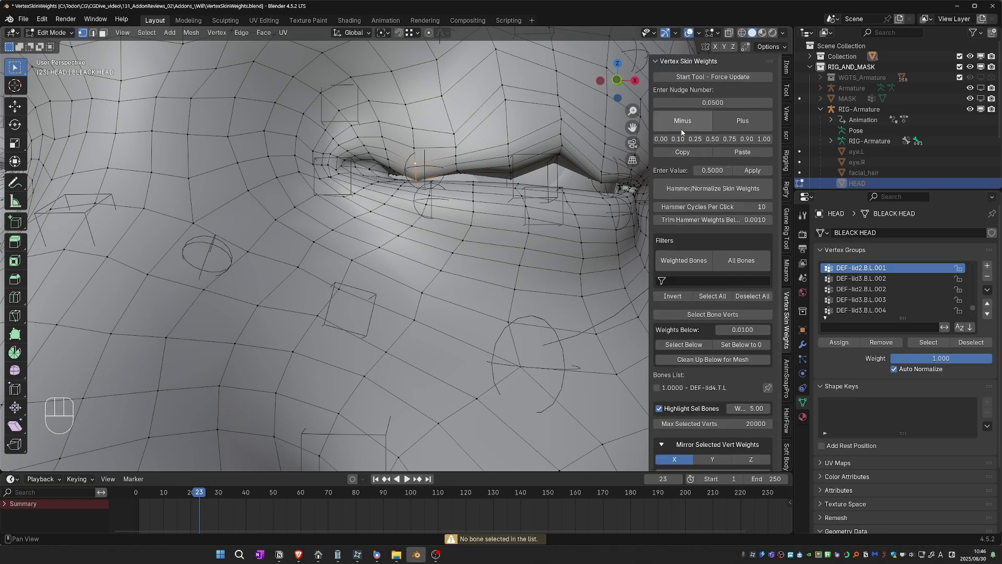
key(ctrl+z)
key(ctrl+z)
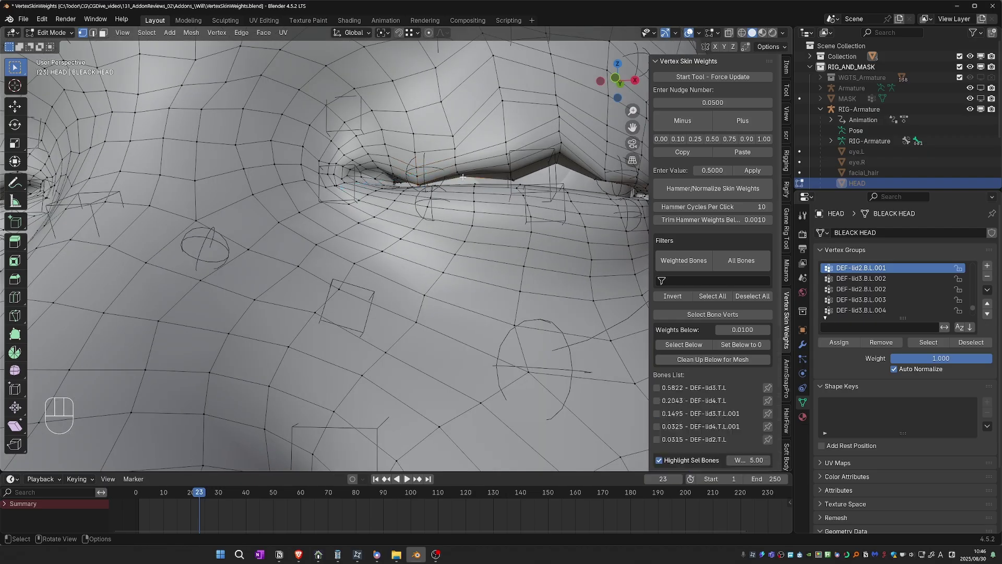
Step: Raise the next upper eyelid vertex column's weight on bone DEF-lid3.T.L with repeated 0.05 nudges
middle_drag(469, 219, 477, 218)
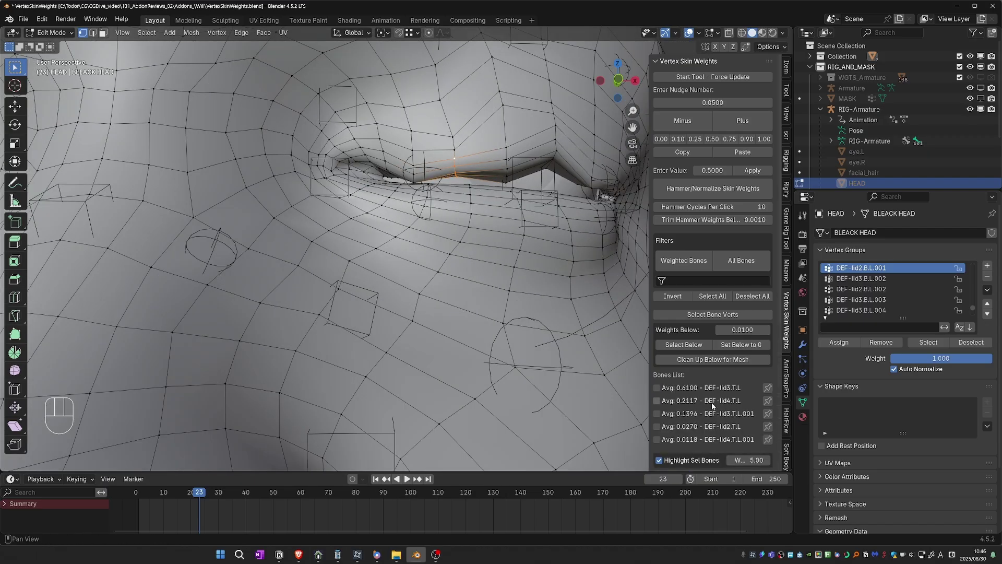
click(707, 387)
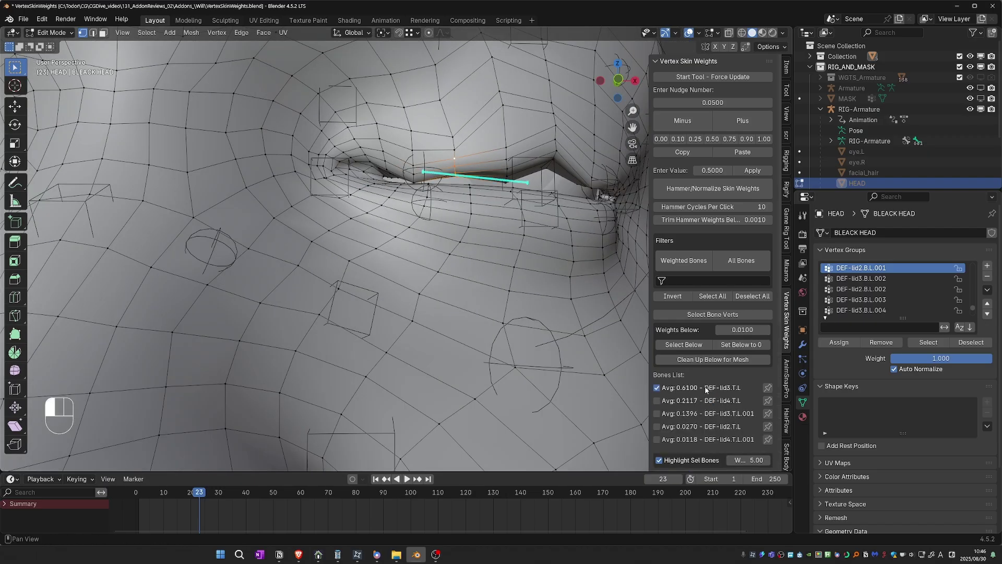
click(737, 129)
middle_drag(602, 226, 573, 303)
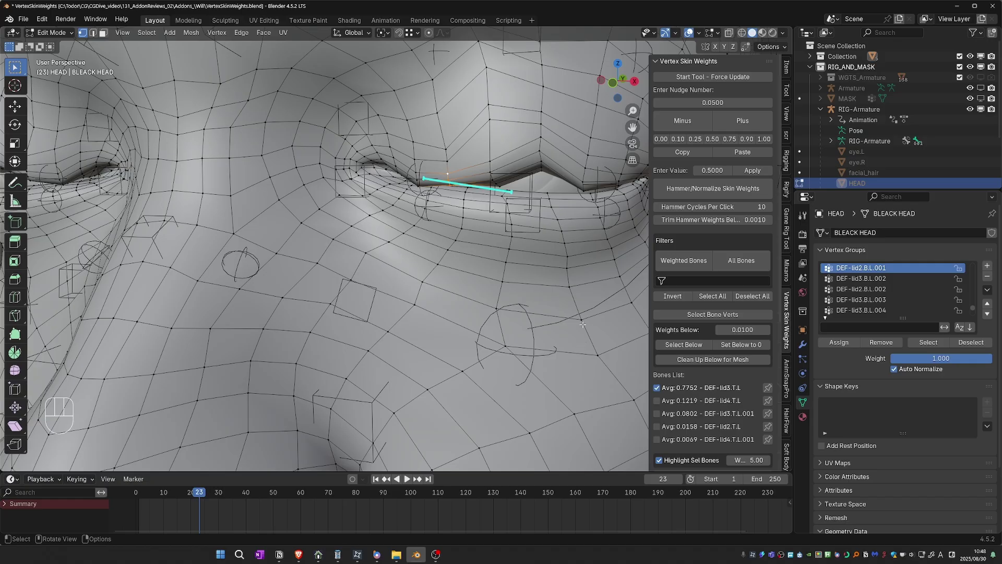
Step: Undo all the manual weight nudges on the left upper eyelid
key(ctrl+z)
key(ctrl+z)
key(ctrl+z)
key(ctrl+z)
key(ctrl+z)
key(ctrl+z)
key(ctrl+z)
key(ctrl+z)
key(ctrl+z)
key(ctrl+z)
key(ctrl+z)
key(ctrl+z)
key(ctrl+z)
key(ctrl+z)
key(ctrl+z)
key(ctrl+z)
key(ctrl+z)
key(ctrl+z)
key(ctrl+z)
key(ctrl+z)
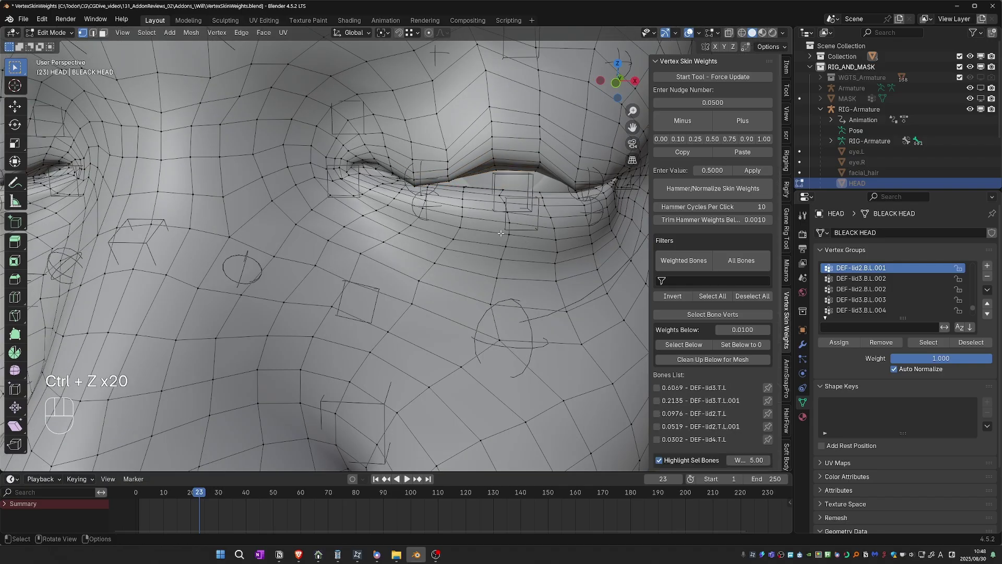
Step: Select the vertex path along the left upper eyelid's edge and grow the selection three times
scroll(512, 238, down, 4)
scroll(408, 232, up, 2)
middle_drag(391, 232, 408, 233)
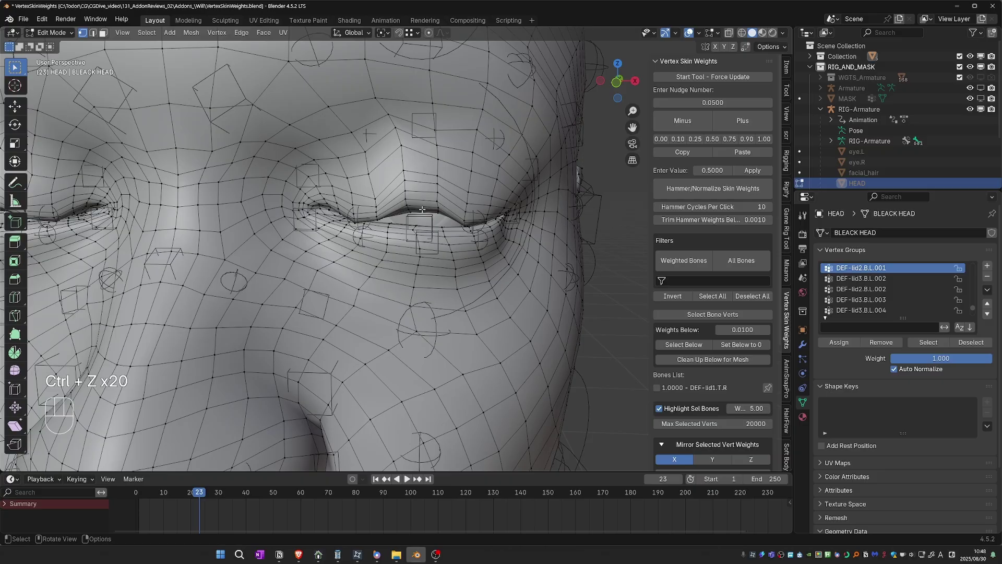
click(354, 215)
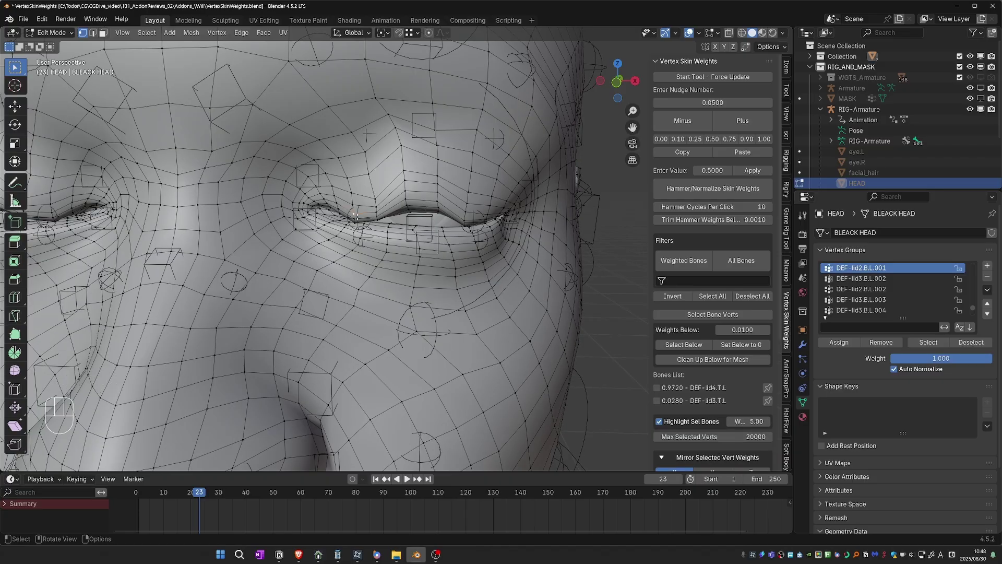
ctrl+click(472, 216)
key(ctrl+KP_Add)
key(ctrl+KP_Add)
key(ctrl+KP_Add)
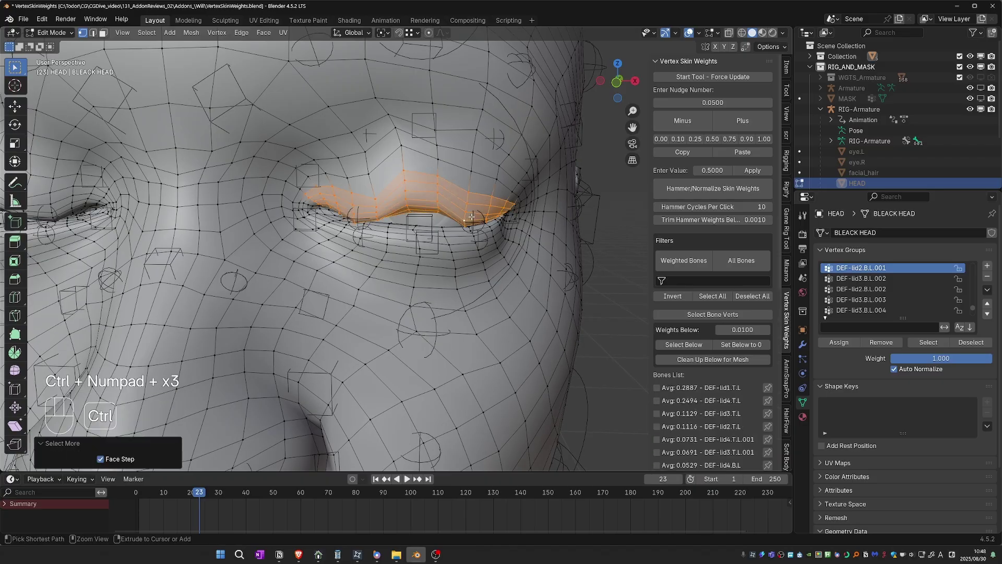
Step: Set the selected vertices' weights to 0.00 on every listed bone except DEF-lid1.T.L, DEF-lid2.T.L, DEF-lid3.T.L and DEF-lid4.T.L
scroll(708, 409, down, 5)
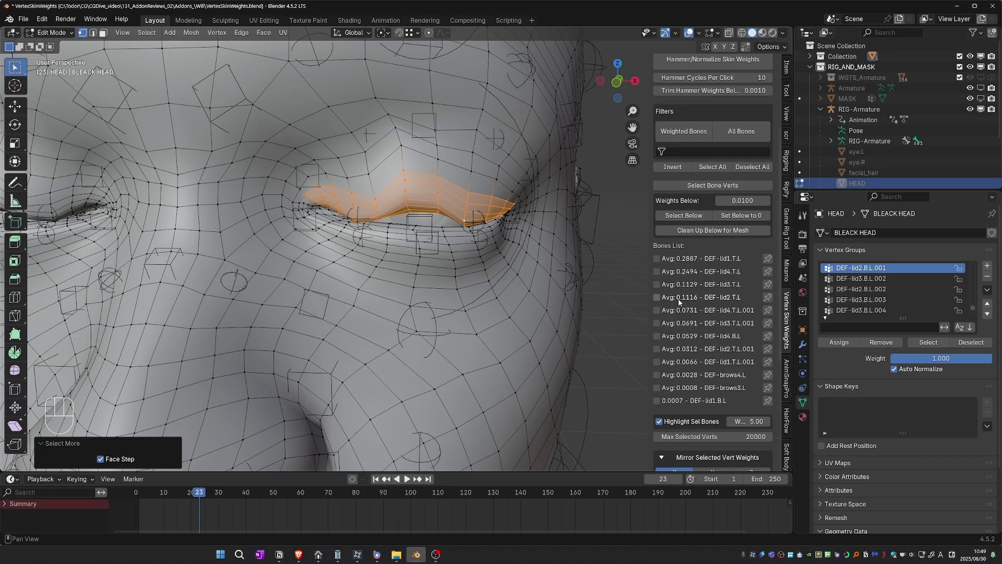
drag(656, 297, 656, 259)
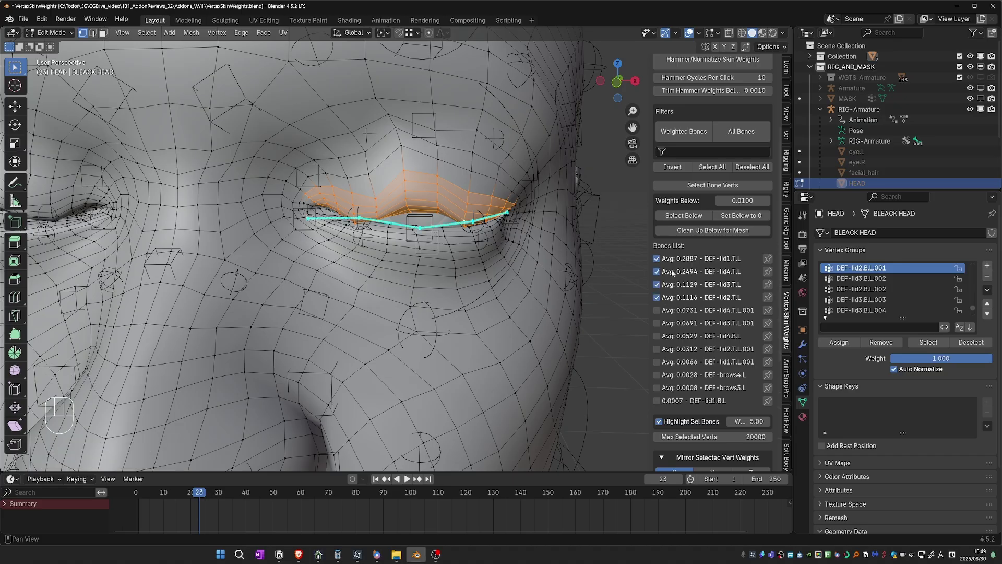
click(673, 166)
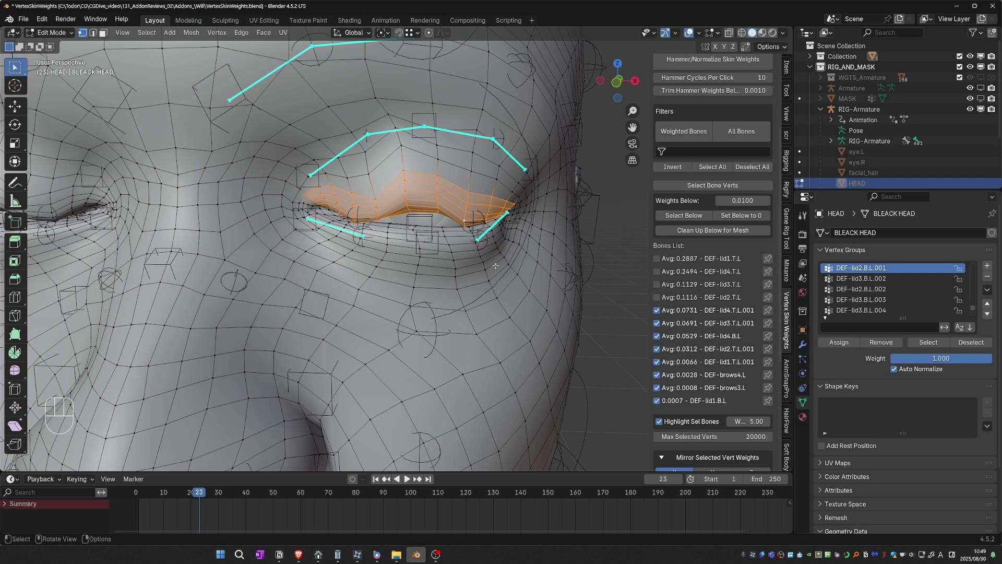
scroll(688, 252, up, 6)
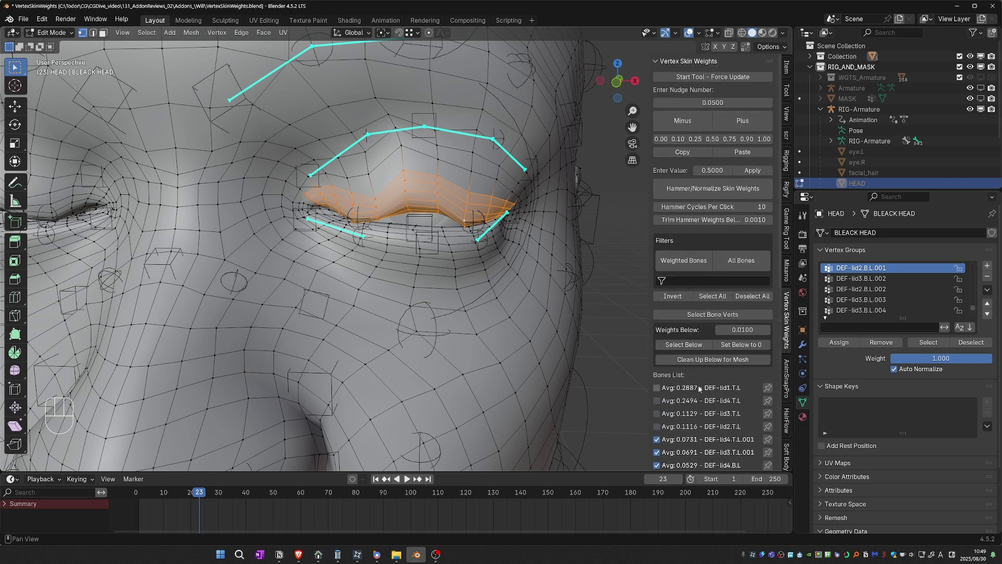
click(662, 143)
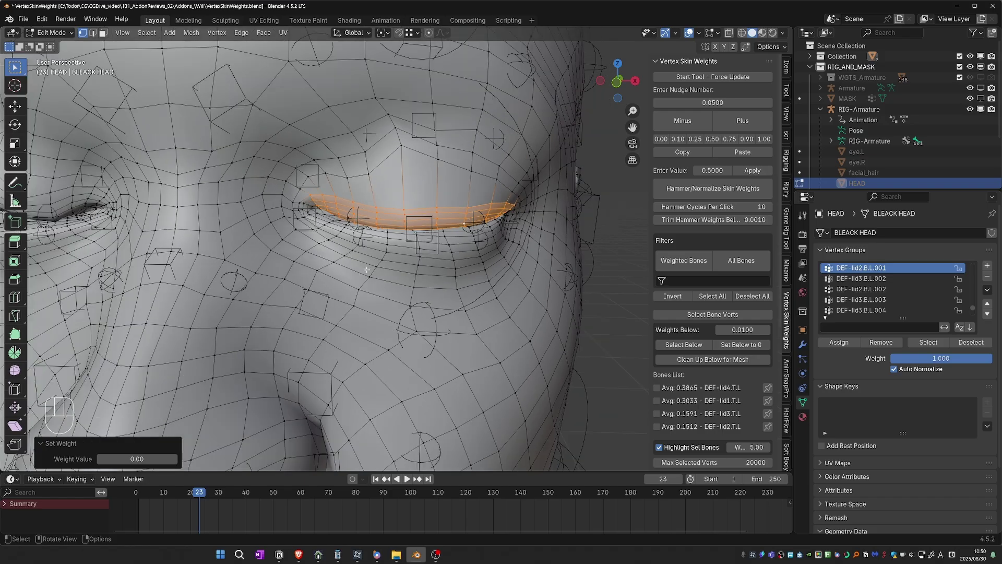
Step: Circle-select the left upper eyelid surface above the lash line and hammer its skin weights over 10 cycles
scroll(378, 259, down, 3)
key(alt+a)
key(c)
mouse_move(381, 188)
mouse_down()
mouse_move(373, 165)
mouse_move(411, 148)
mouse_move(349, 172)
mouse_move(336, 208)
mouse_move(425, 204)
mouse_move(380, 205)
mouse_move(483, 185)
mouse_up()
key(Escape)
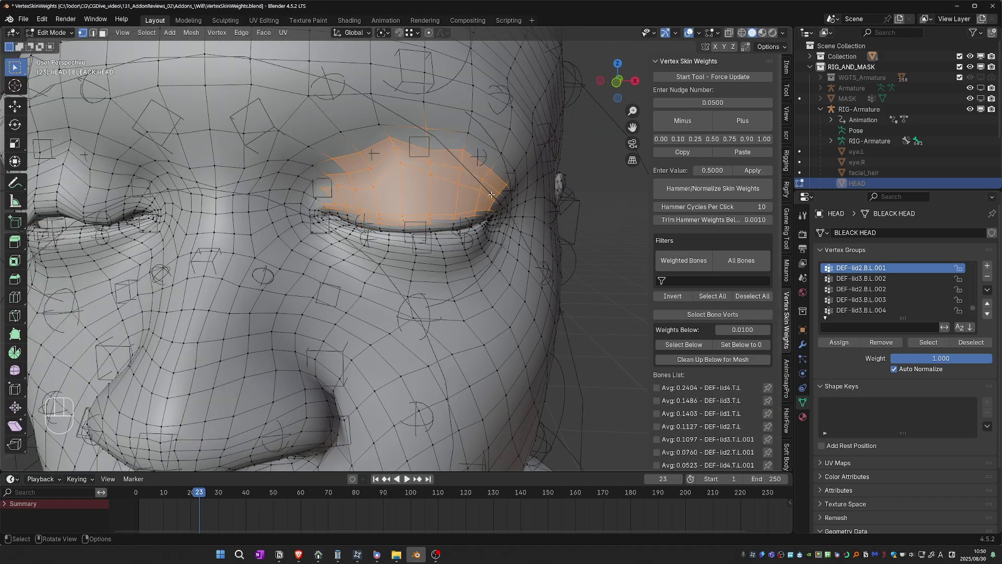
click(708, 197)
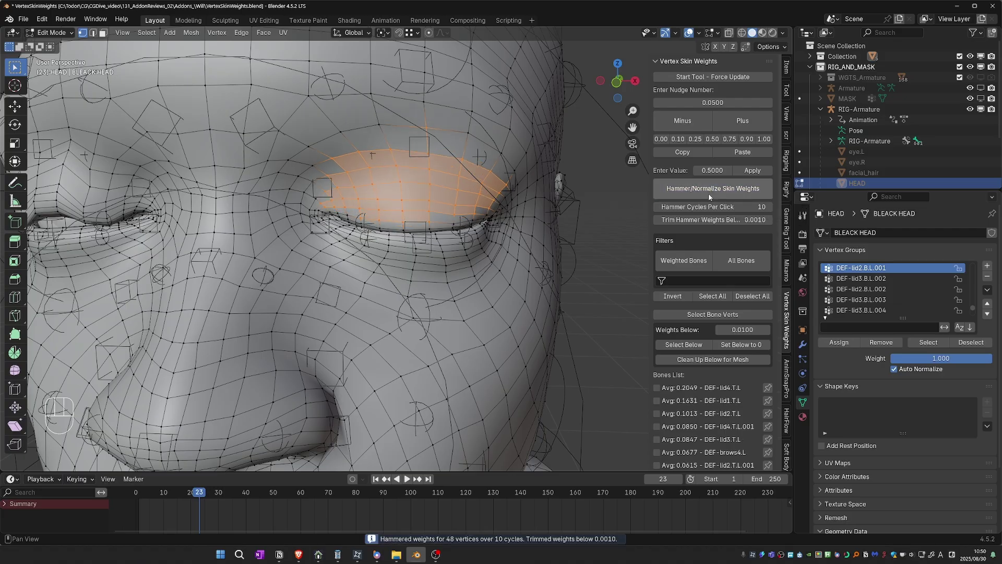
Step: Hammer the skin weights of a vertex column near the left upper eyelid's outer end and check the lid without overlays
key(alt+a)
shift+click(452, 222)
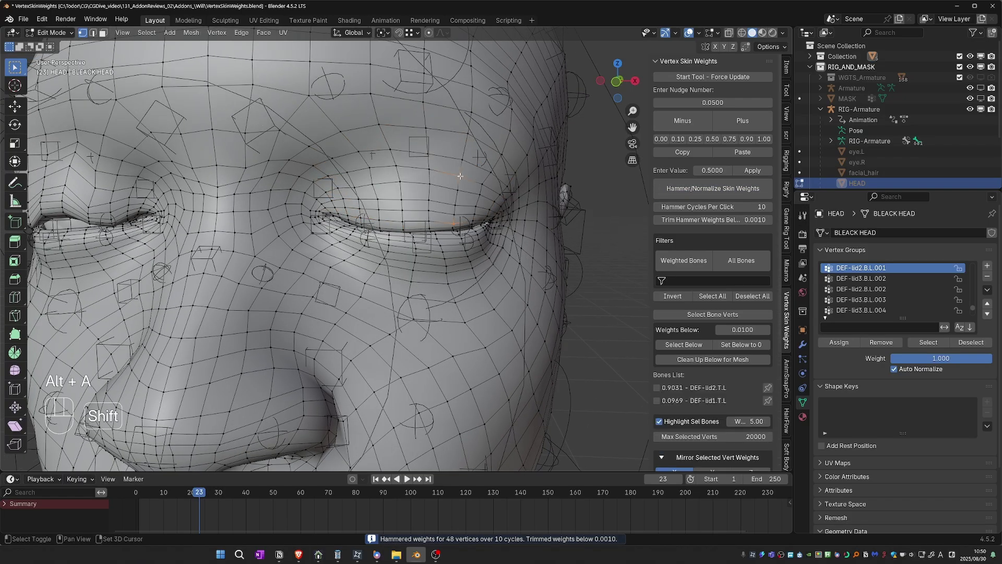
shift+click(459, 176)
key(c)
drag(454, 213, 458, 190)
right_click(458, 190)
click(678, 186)
click(679, 186)
key(z)
scroll(477, 203, down, 2)
middle_drag(477, 203, 486, 201)
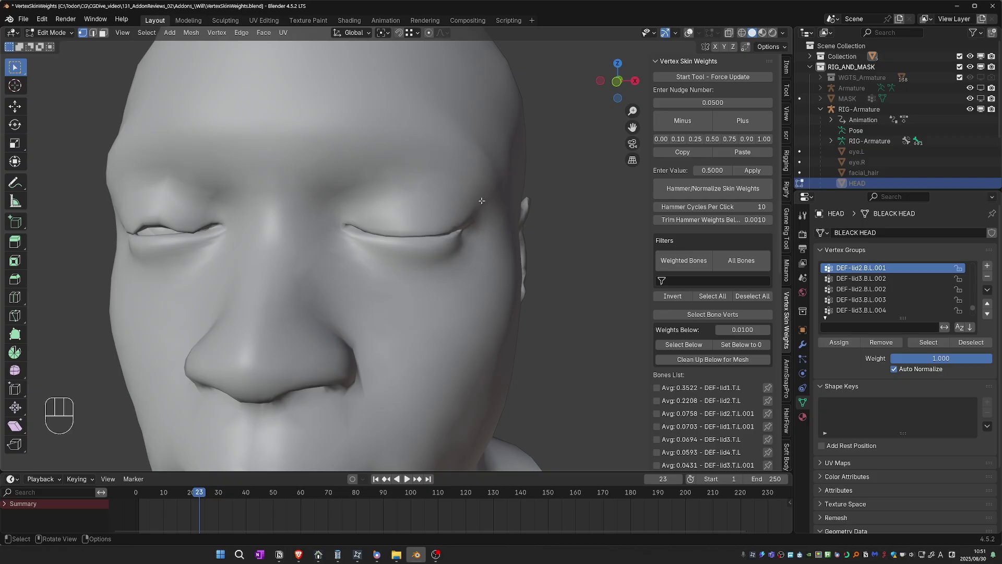
key(shift+alt+z)
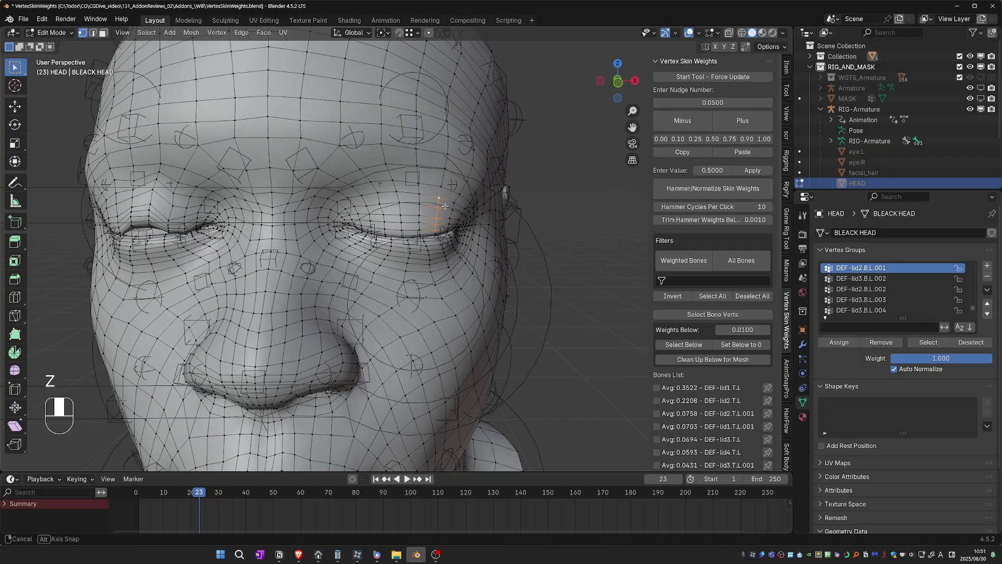
Step: Select a path along the left upper eyelid and grow the selection five times to cover the whole lid
ctrl+click(450, 235)
key(ctrl+KP_Add)
key(ctrl+KP_Add)
key(ctrl+KP_Add)
key(ctrl+KP_Add)
key(ctrl+KP_Add)
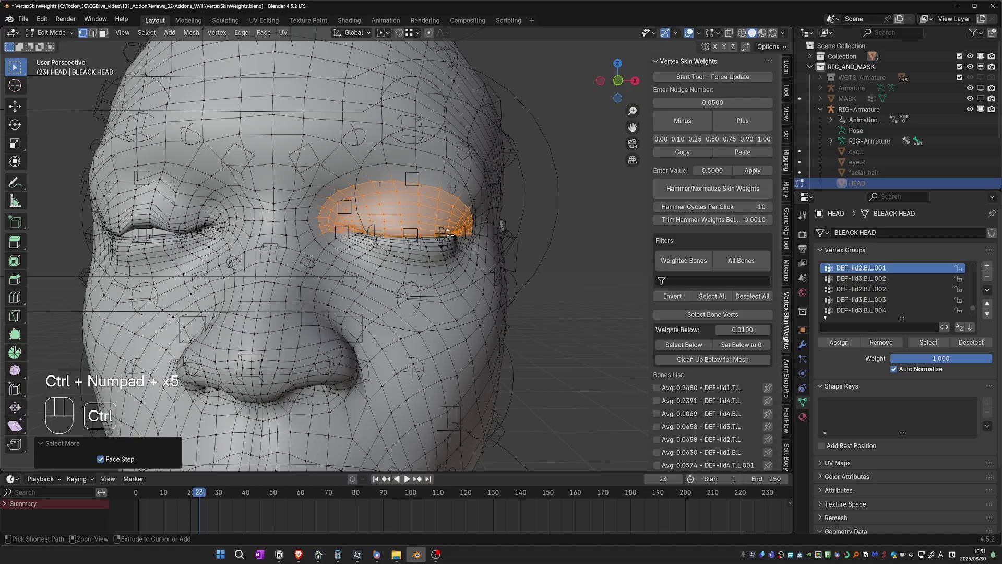
key(ctrl+KP_Subtract)
key(ctrl+KP_Add)
middle_drag(349, 288, 283, 280)
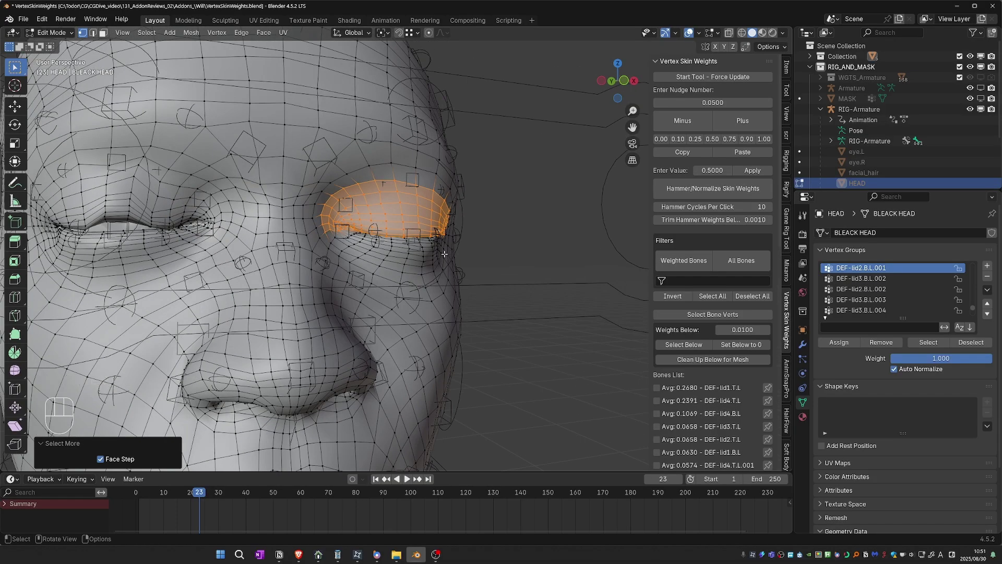
middle_drag(438, 253, 398, 178)
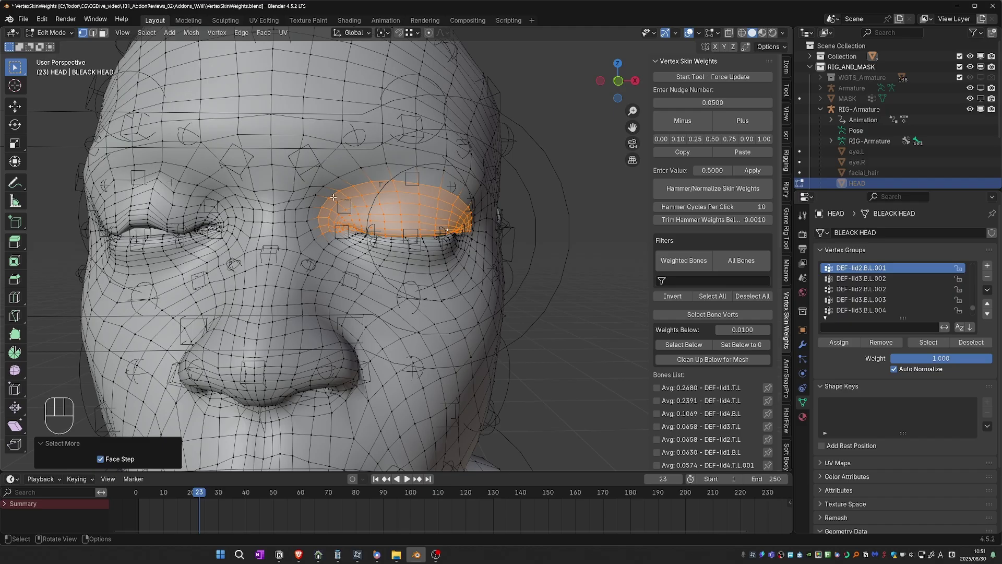
Step: Mirror the selected eyelid weights across the X axis and scrub the blink back to the start without overlays
scroll(709, 301, down, 15)
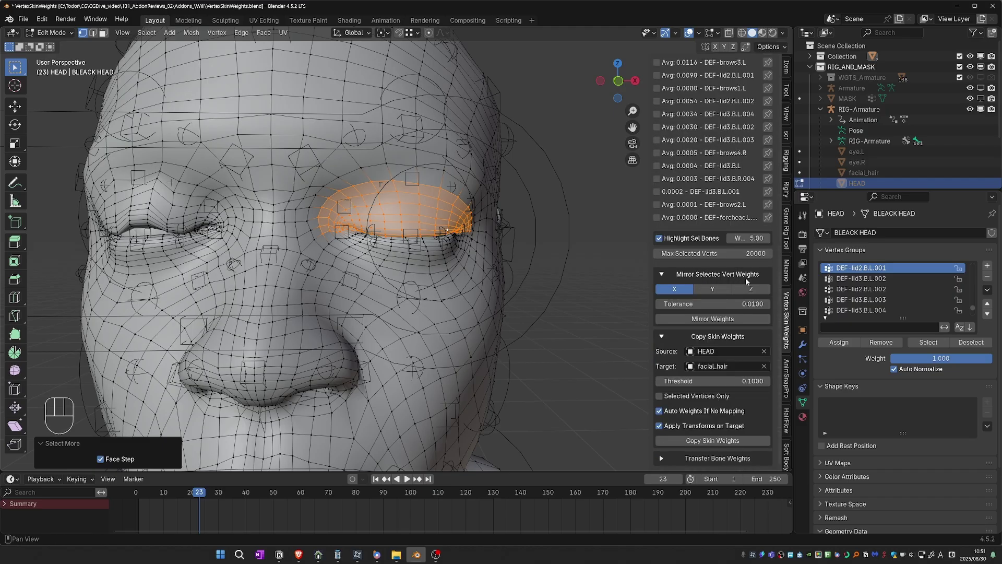
click(713, 318)
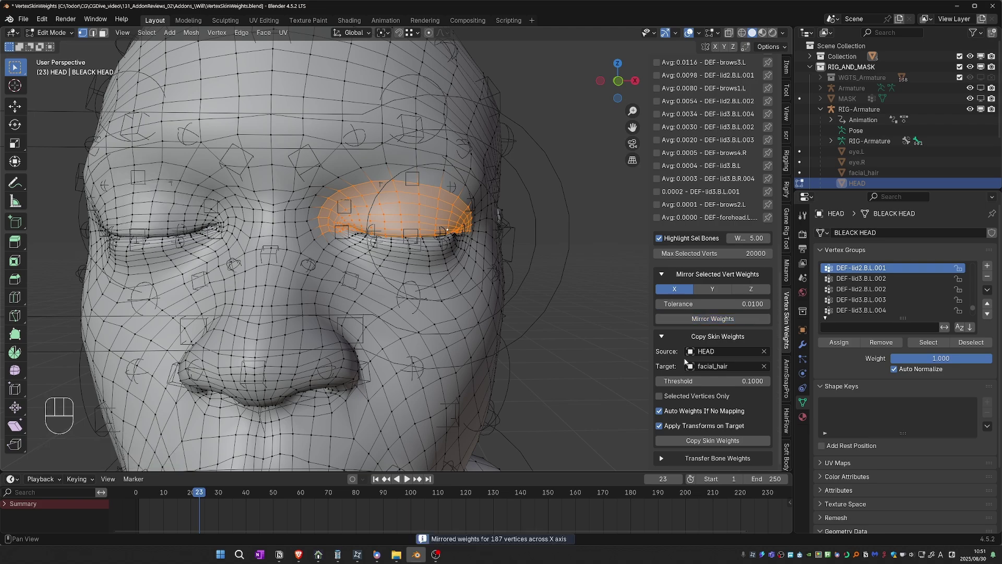
middle_drag(324, 277, 233, 257)
key(z)
scroll(234, 257, down, 5)
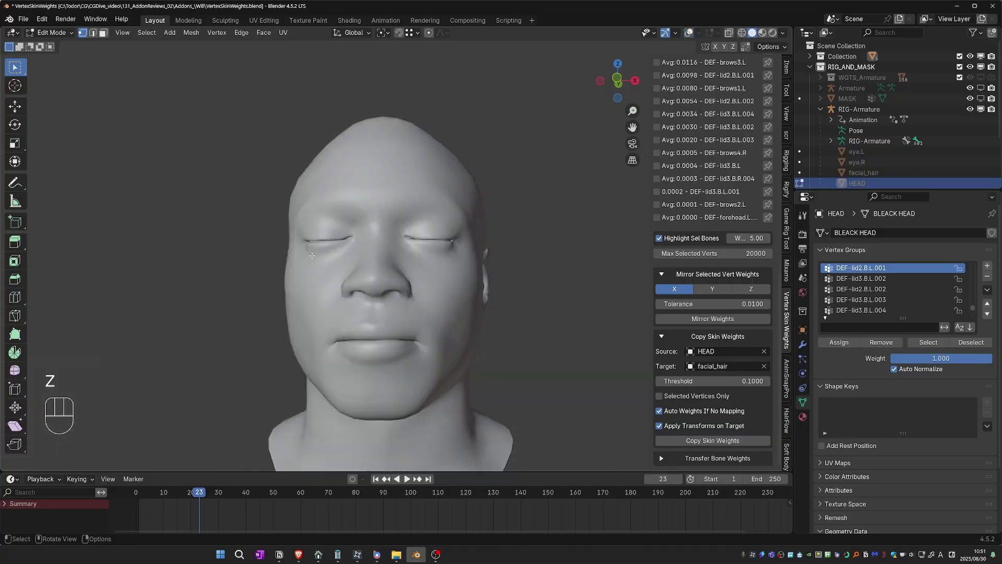
middle_drag(425, 349, 424, 375)
drag(199, 494, 138, 496)
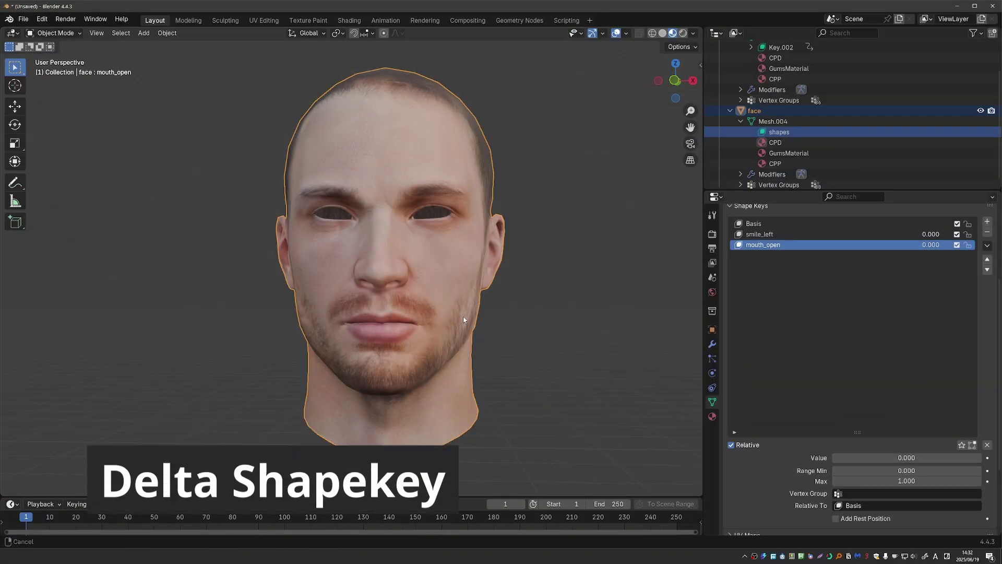
Step: Set the smile_left and mouth_open shape keys of the face mesh to 1.000
mouse_move(925, 244)
mouse_down()
mouse_move(945, 245)
mouse_move(925, 245)
mouse_move(945, 234)
mouse_move(925, 234)
mouse_up()
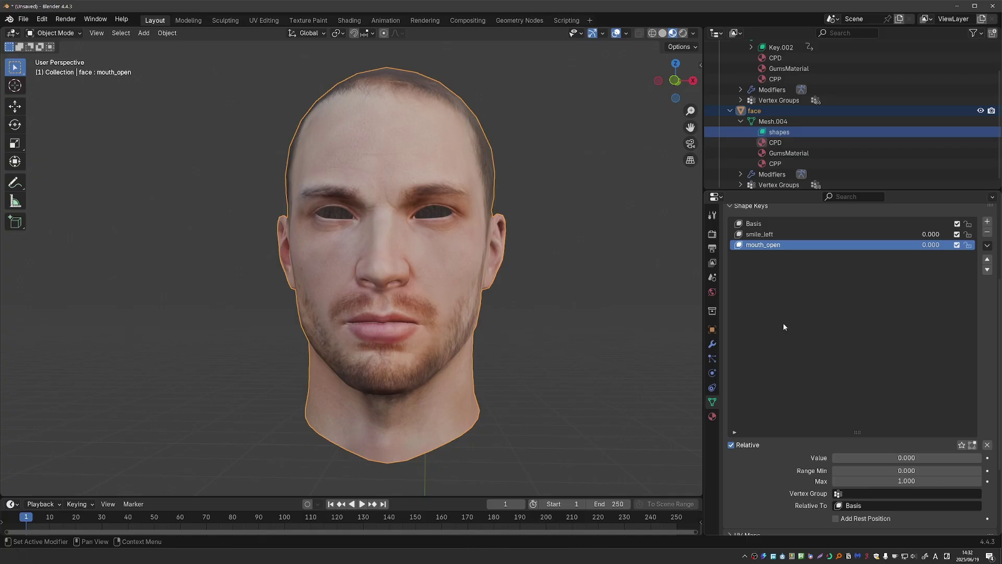
drag(918, 244, 956, 245)
drag(919, 235, 955, 235)
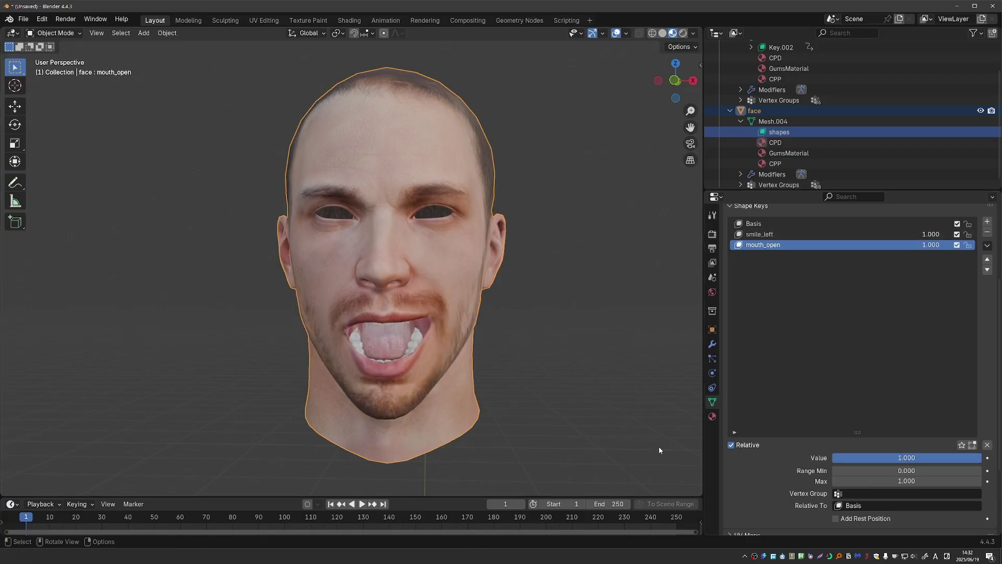
Step: Add a new shape key to the face and name it fix
click(987, 222)
double_click(815, 256)
text(fix)
key(Return)
Step: Enter Sculpt Mode on the fix shape key and work on the mouth corner with the Inflate/Deflate and Grab brushes
shift+middle_drag(410, 280, 406, 231)
scroll(405, 232, up, 2)
key(ctrl+Tab)
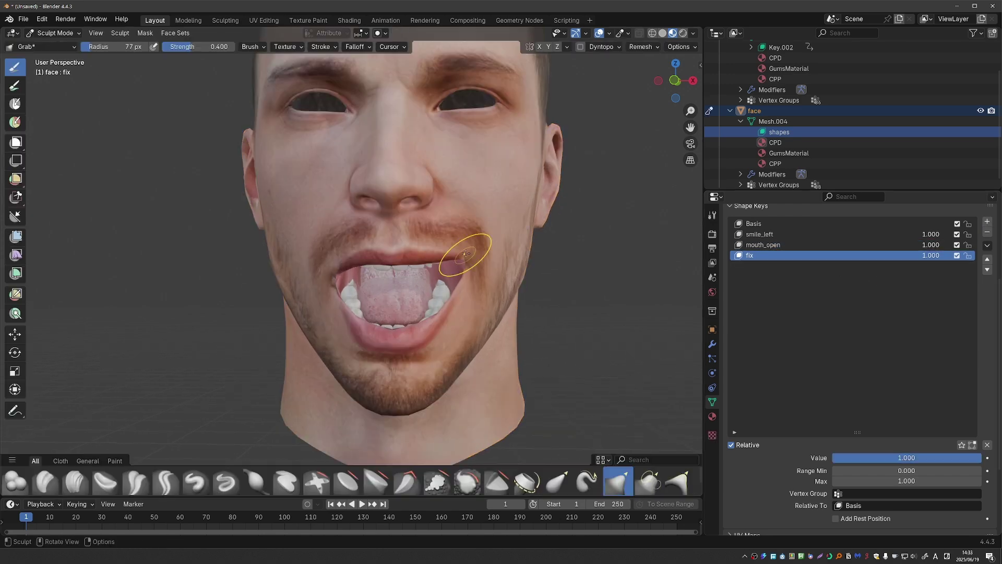
key(i)
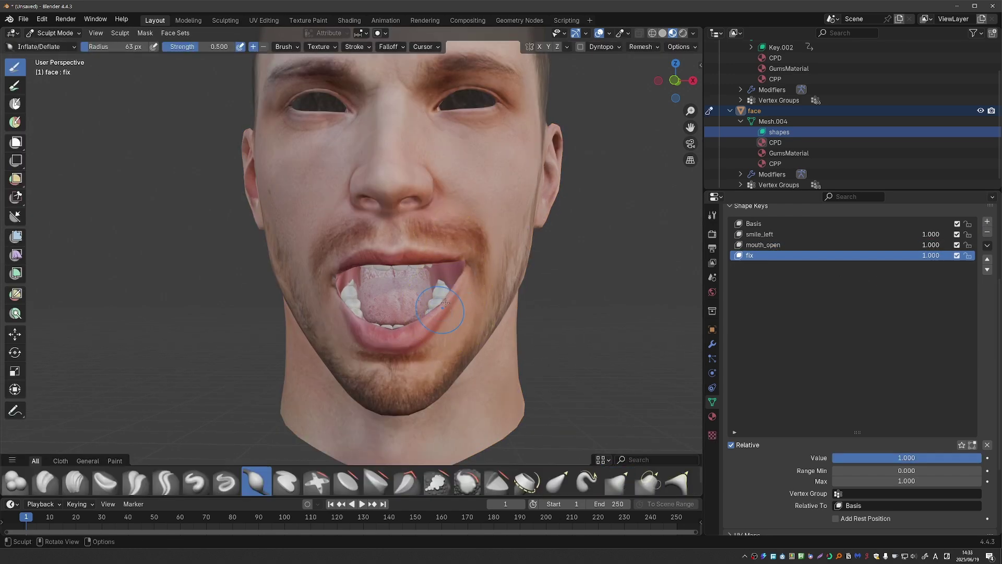
key(g)
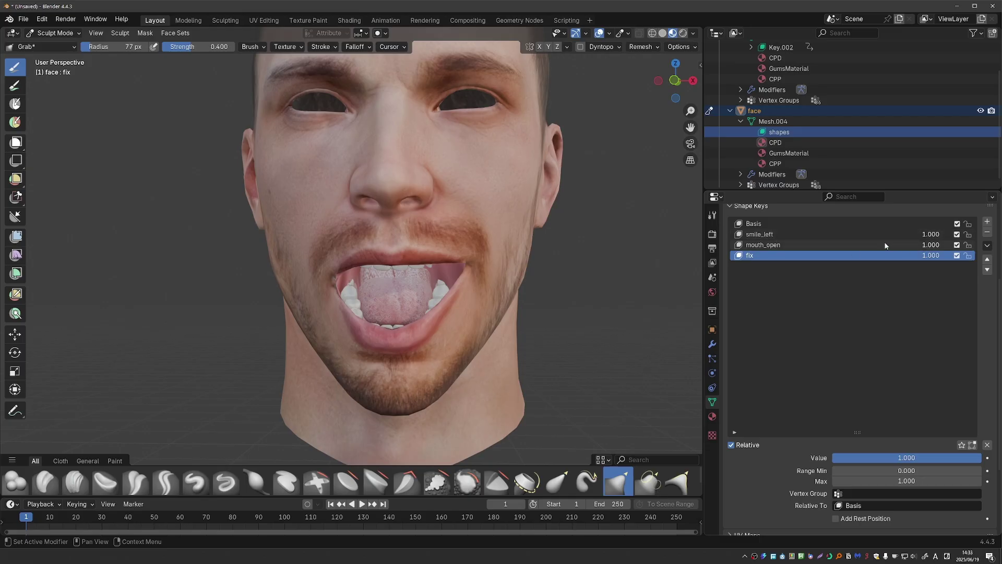
Step: Add a driver to the fix shape key's value and open a Drivers editor beside the 3D viewport
right_click(930, 255)
click(963, 166)
drag(701, 28, 352, 39)
click(364, 32)
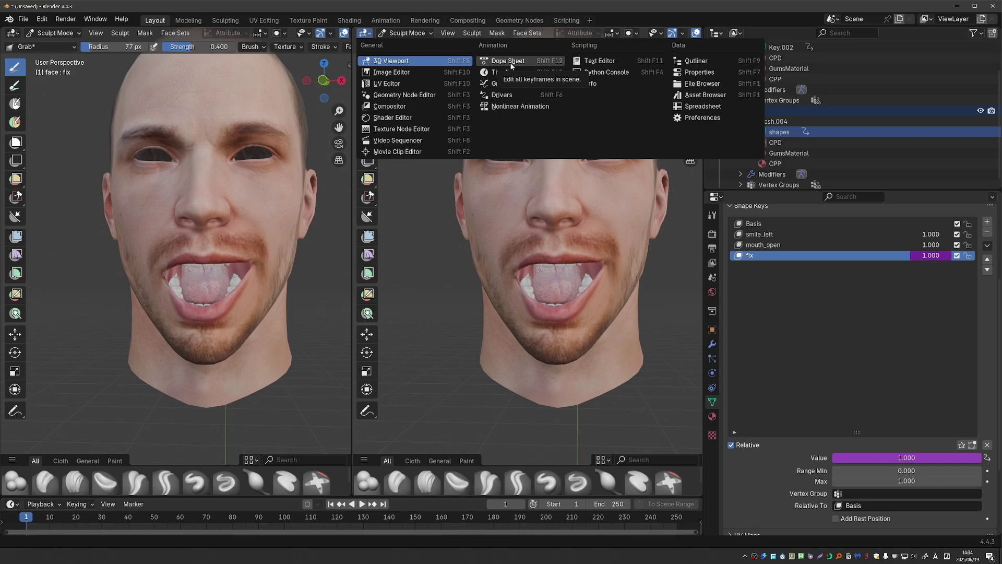
click(503, 94)
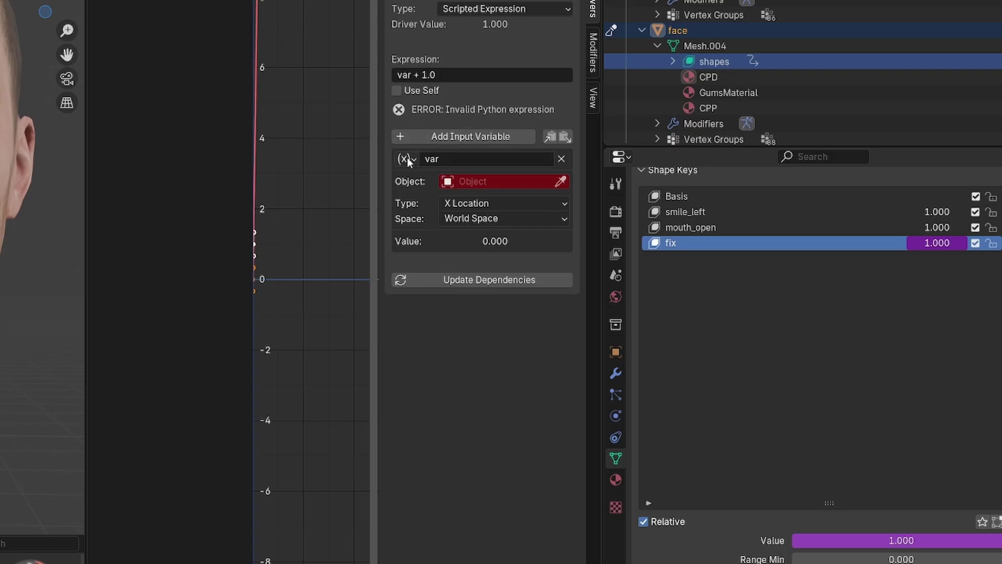
Step: Make the driver's input variable a single property that reads from the face's shapes shape-key data-block
click(570, 198)
click(587, 224)
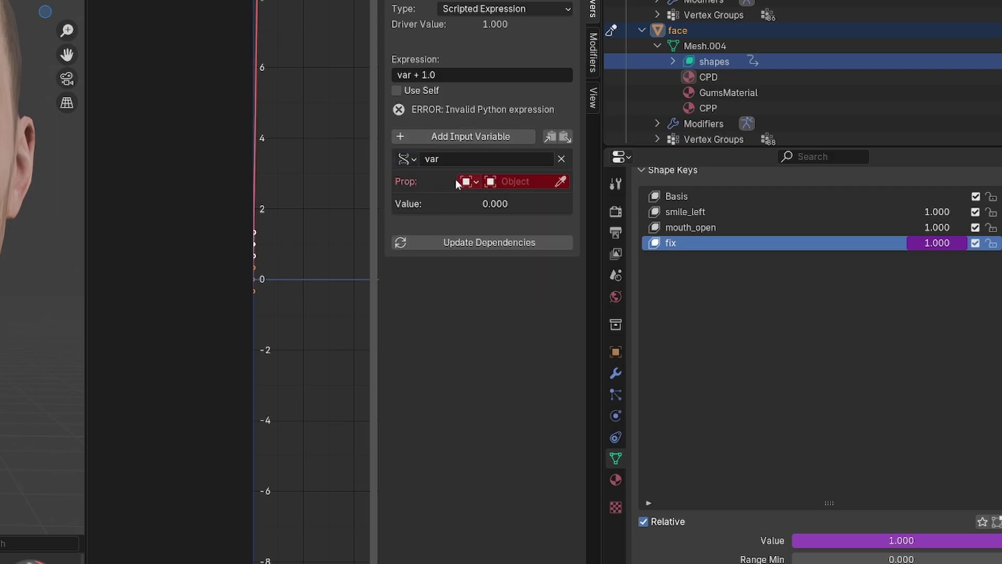
click(456, 182)
click(495, 421)
click(522, 181)
click(540, 221)
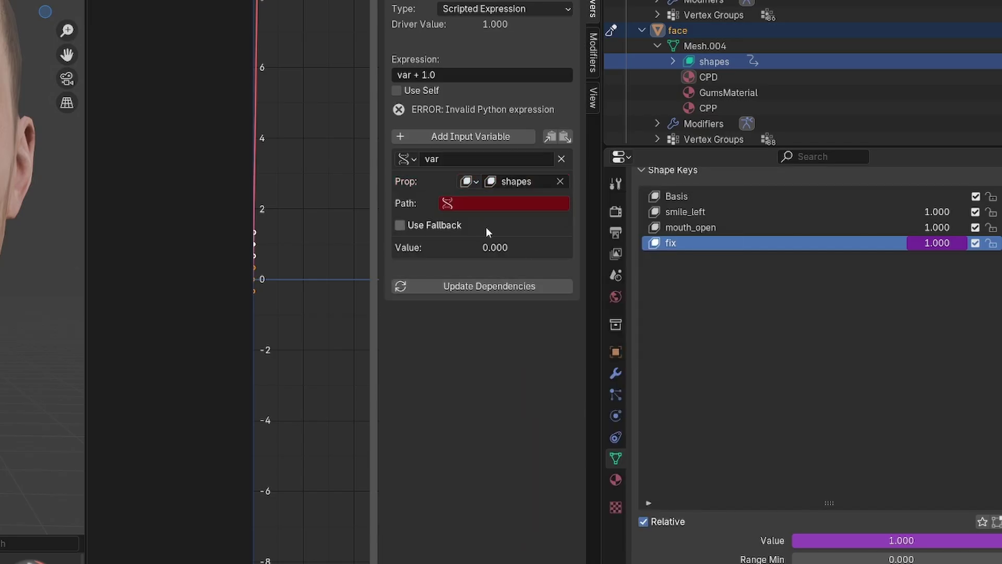
Step: Copy the data path of the smile_left value and use it as the path of the variable var
right_click(935, 214)
click(901, 331)
key(ctrl+v)
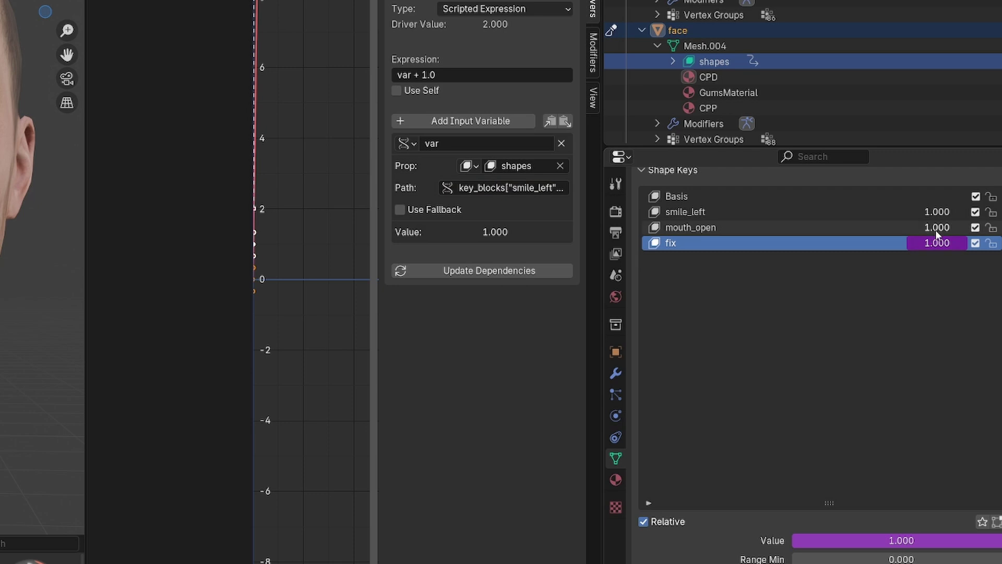
Step: Add a second driver variable named var2 that reads the data path of the mouth_open value
right_click(935, 230)
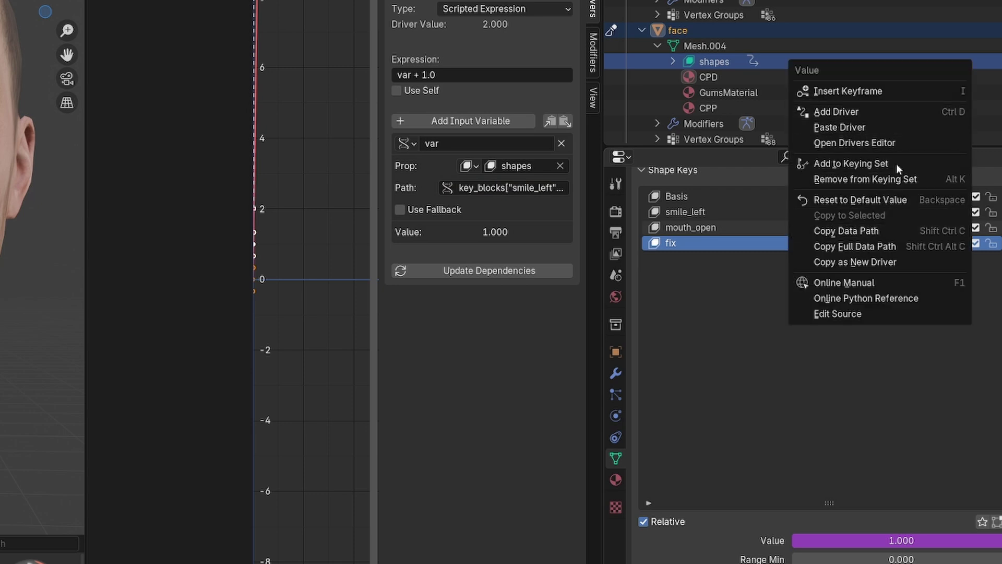
click(892, 230)
click(565, 121)
click(507, 303)
key(ctrl+v)
key(Return)
click(471, 259)
click(471, 259)
text(2)
key(Return)
Step: Set the driver expression to var*var2 and test it by changing the smile_left and mouth_open values
click(443, 76)
text(var*vae)
key(BackSpace)
text(r2)
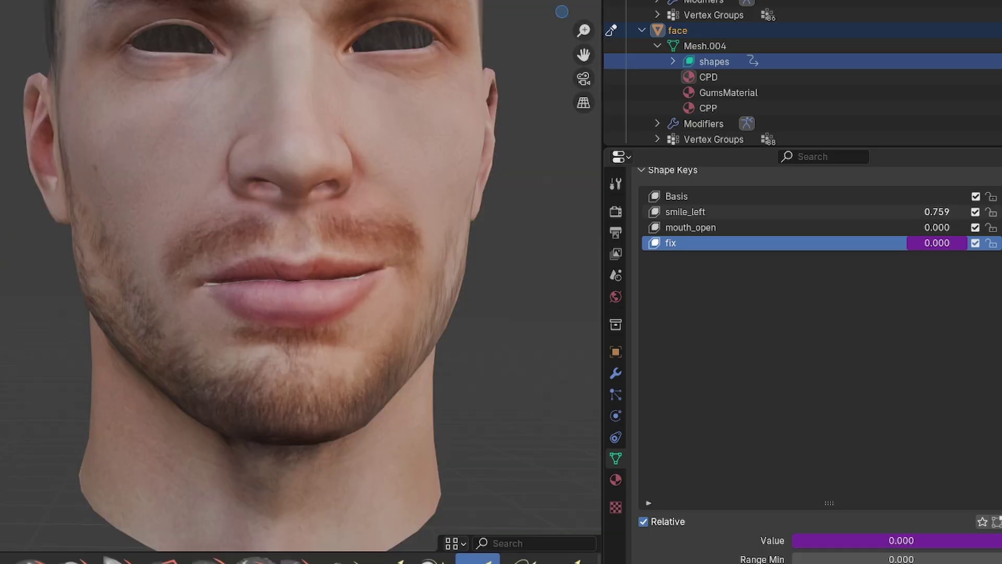
drag(952, 212, 971, 227)
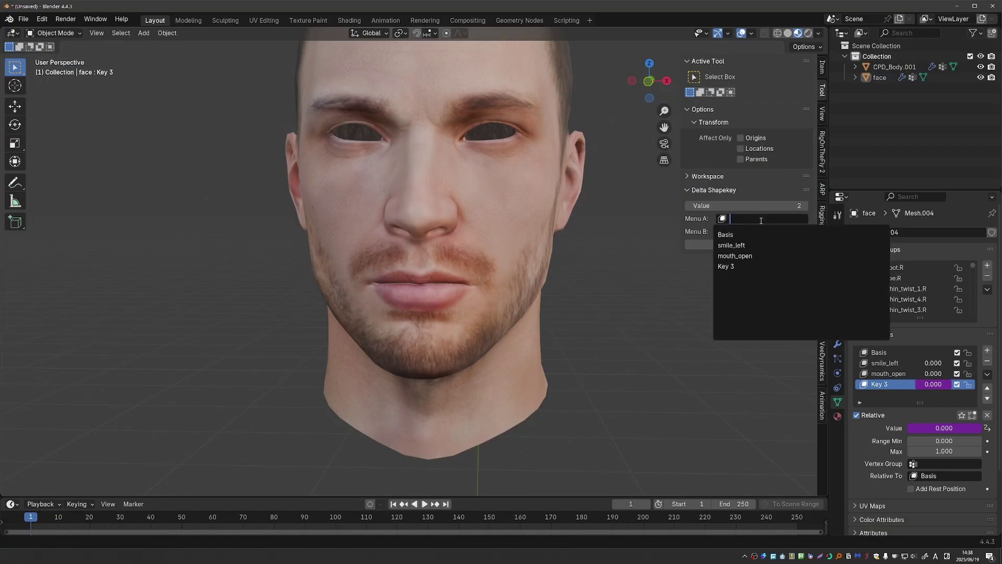
Step: Set Delta Shapekey's Menu A to smile_left and Menu B to mouth_open, and create the delta shape
click(757, 245)
click(757, 232)
click(756, 267)
click(747, 245)
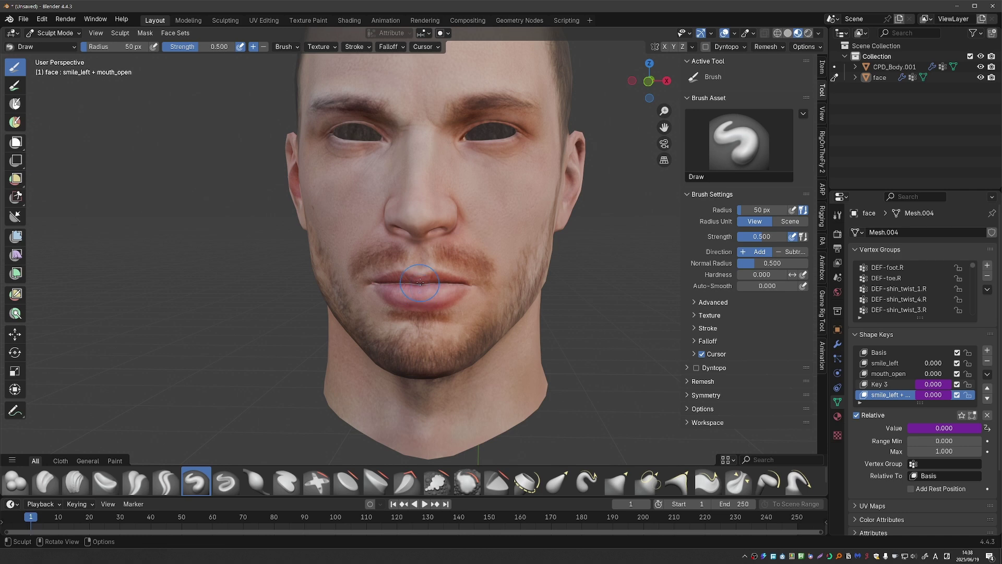
Step: Raise the smile_left and mouth_open shape keys together to 1.000
shift+middle_drag(412, 294, 426, 283)
drag(928, 363, 960, 374)
scroll(948, 378, down, 1)
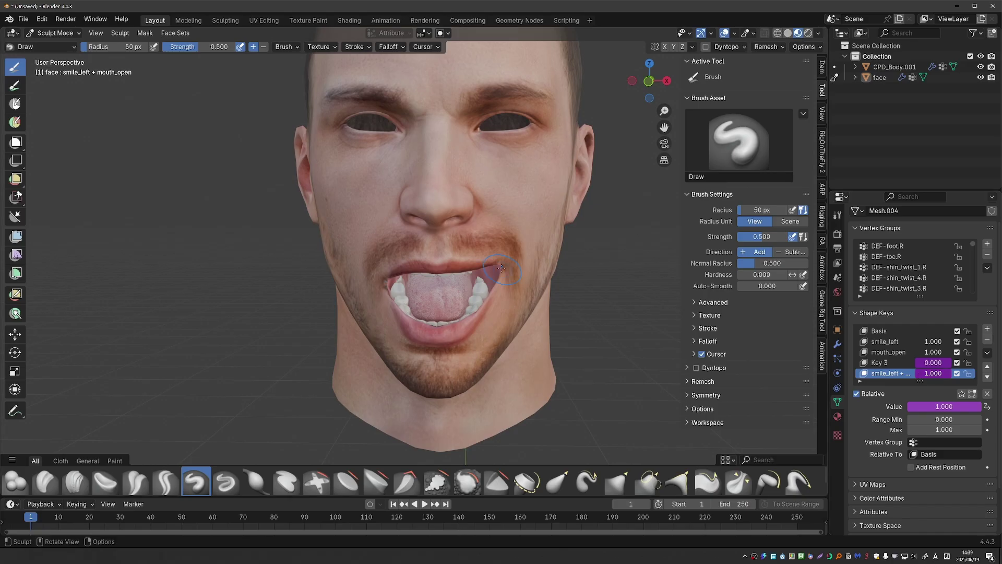
Step: Sculpt the open mouth's smiling corner on the new delta shape with the Inflate/Deflate and Grab brushes
key(g)
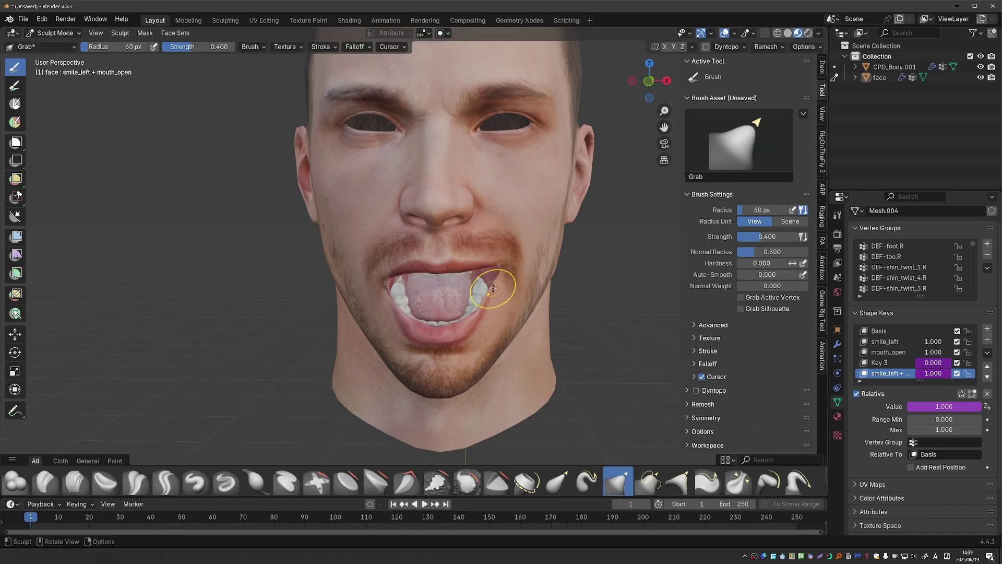
key(i)
click(497, 285)
click(498, 284)
key(g)
drag(498, 285, 496, 290)
Step: Return to Object Mode, reset smile_left and mouth_open to their defaults, and blend both to test the corrective shape
key(ctrl+Tab)
key(BackSpace)
key(BackSpace)
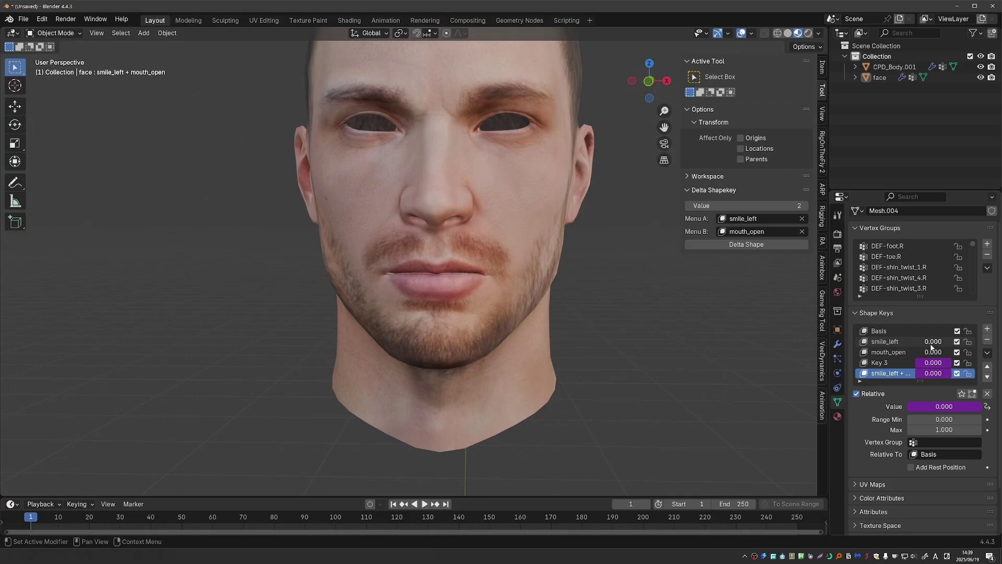
drag(930, 342, 956, 352)
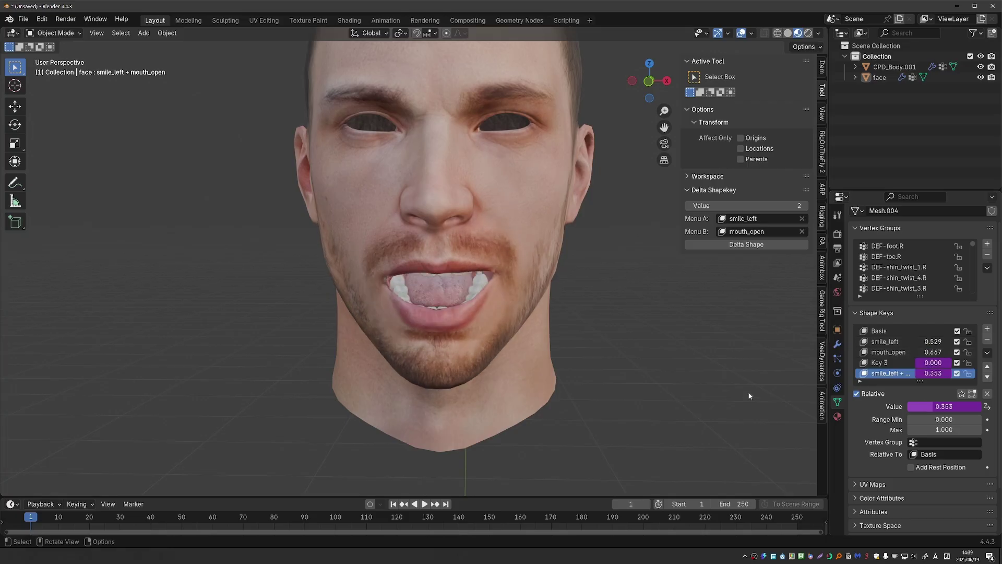
click(804, 205)
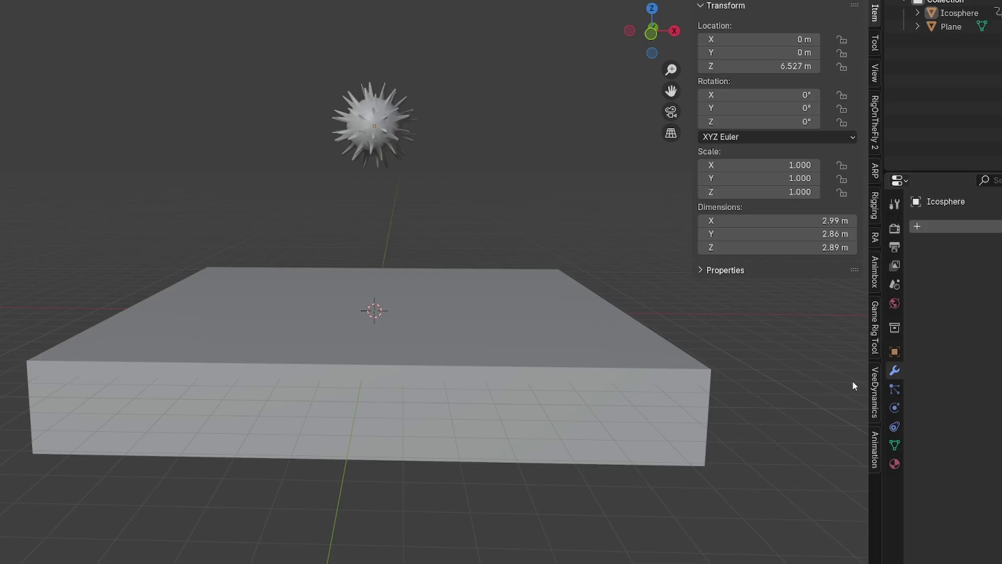
Step: In VeeDynamics, set the spiky icosphere's mode to Elastic Body and give it a new material
click(876, 397)
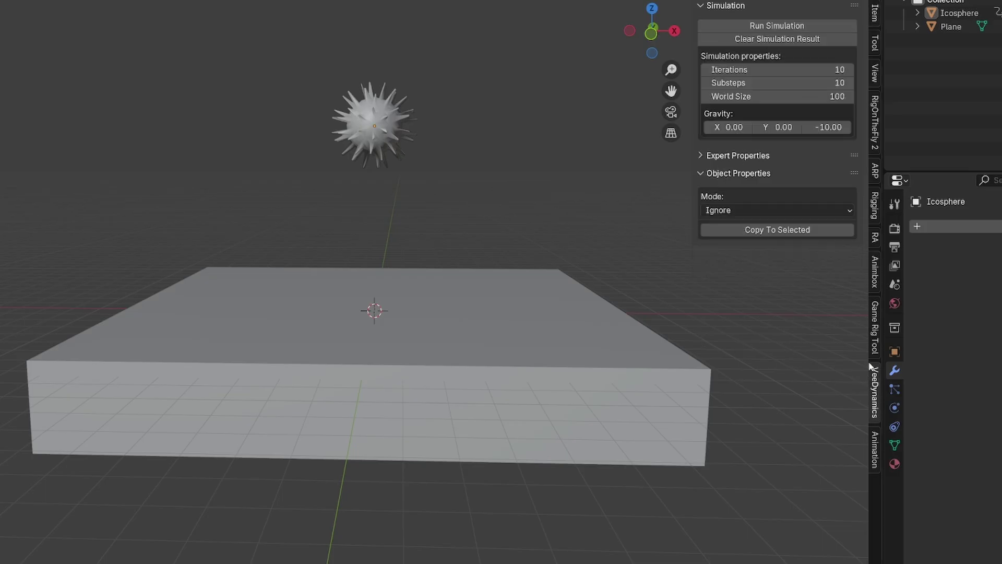
click(375, 133)
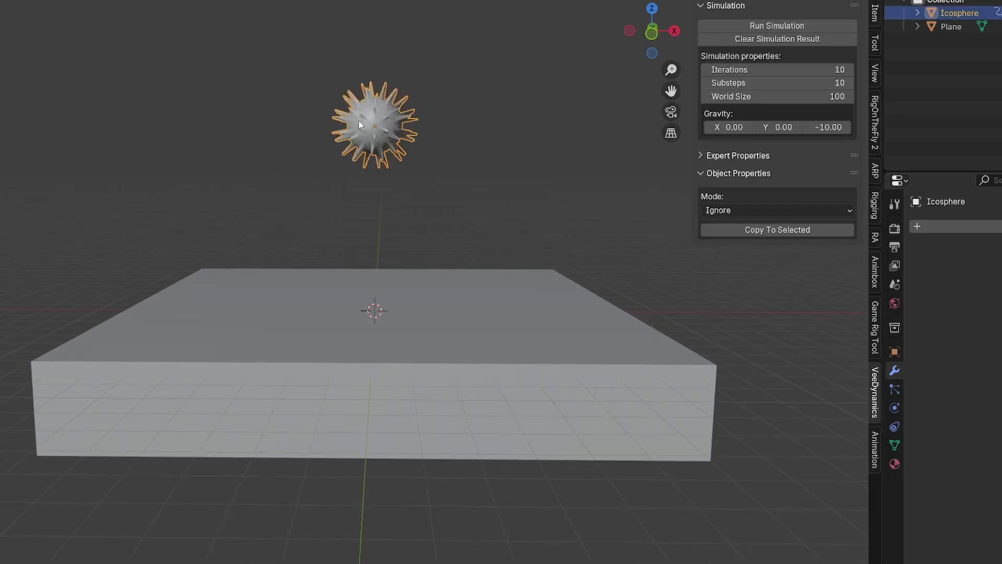
click(737, 211)
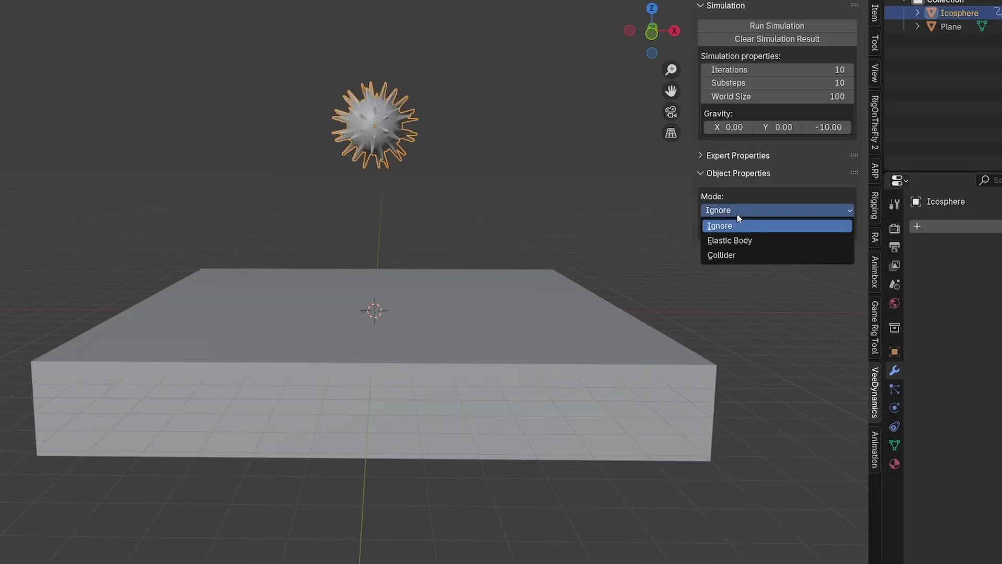
click(752, 245)
click(790, 243)
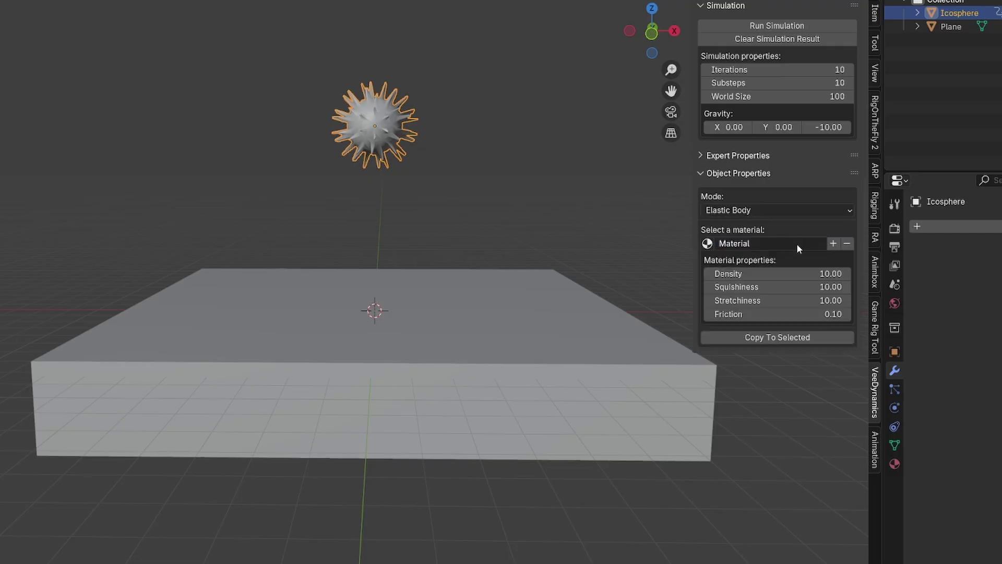
Step: Set the plane's VeeDynamics mode to Collider and give it a new material
click(376, 307)
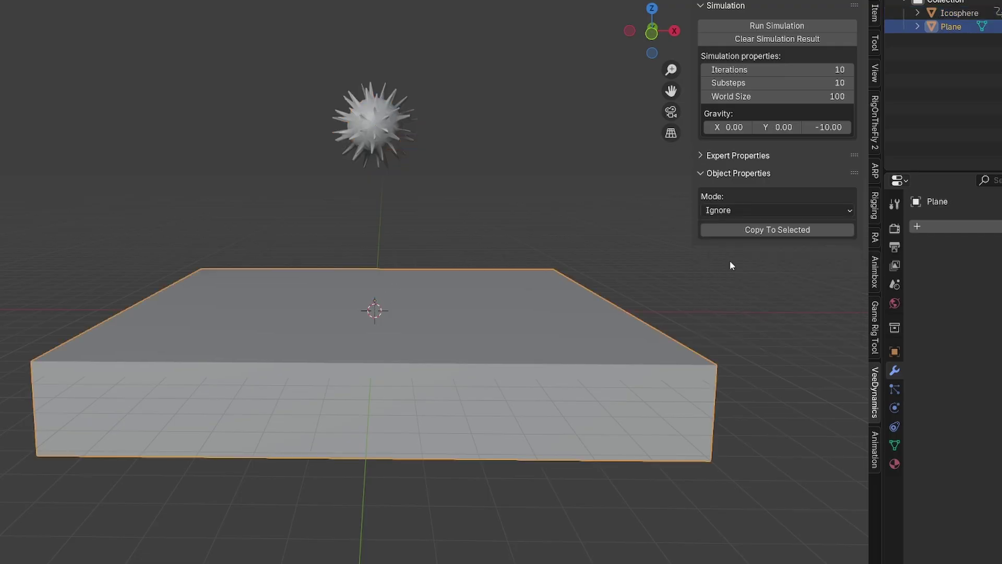
click(768, 211)
click(771, 257)
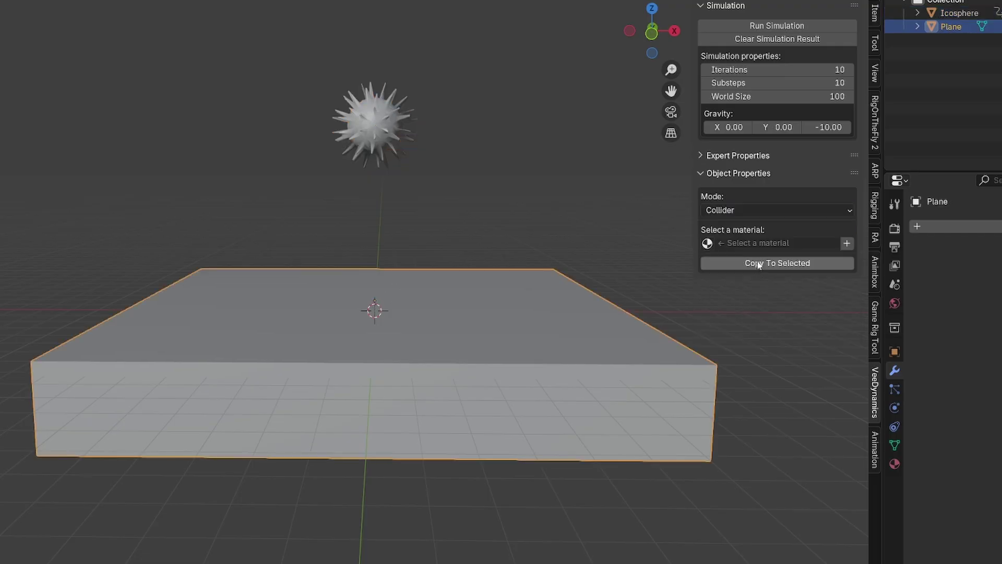
click(847, 243)
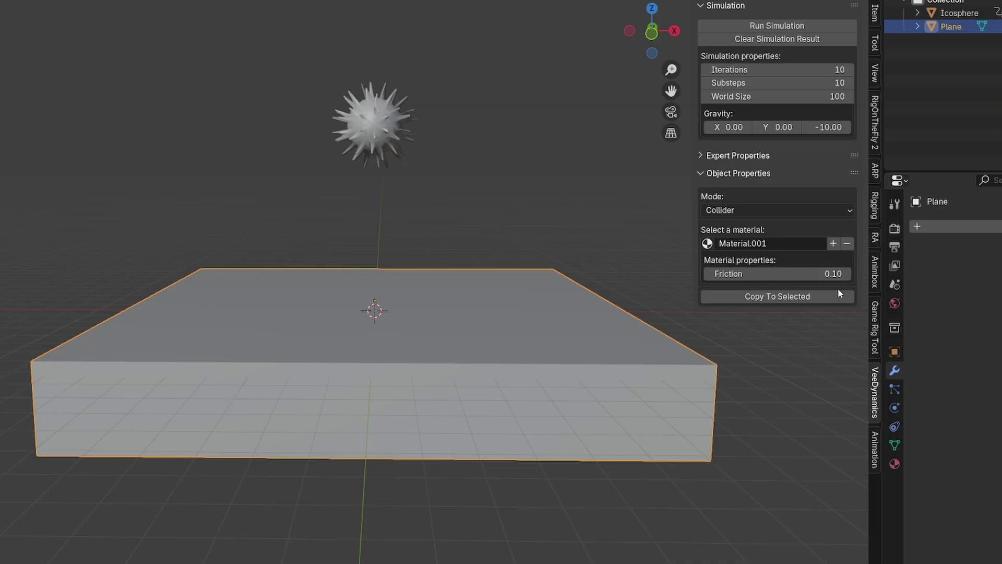
Step: Run the VeeDynamics simulation into Untitled.usdc and close the simulator window to complete it
click(765, 26)
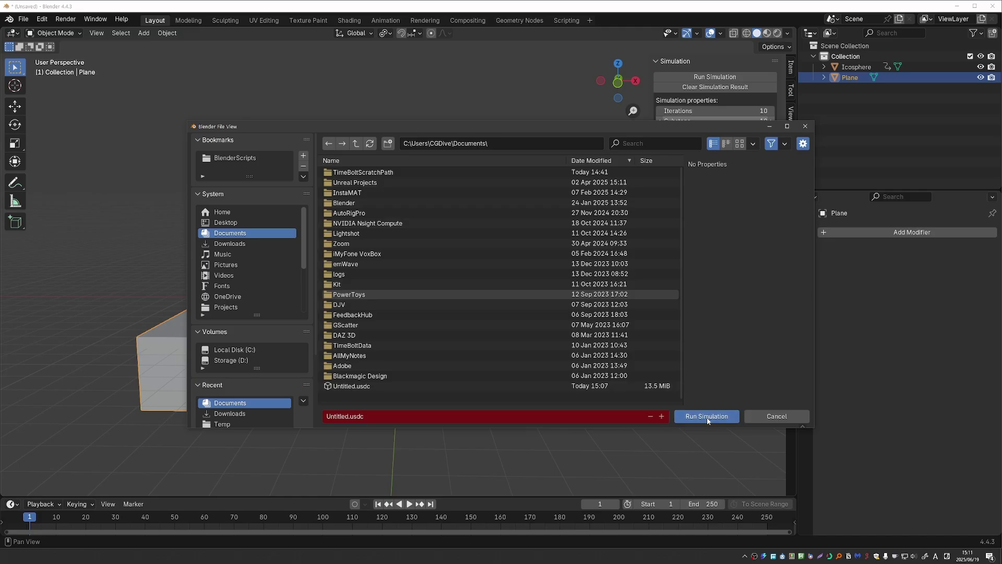
click(766, 463)
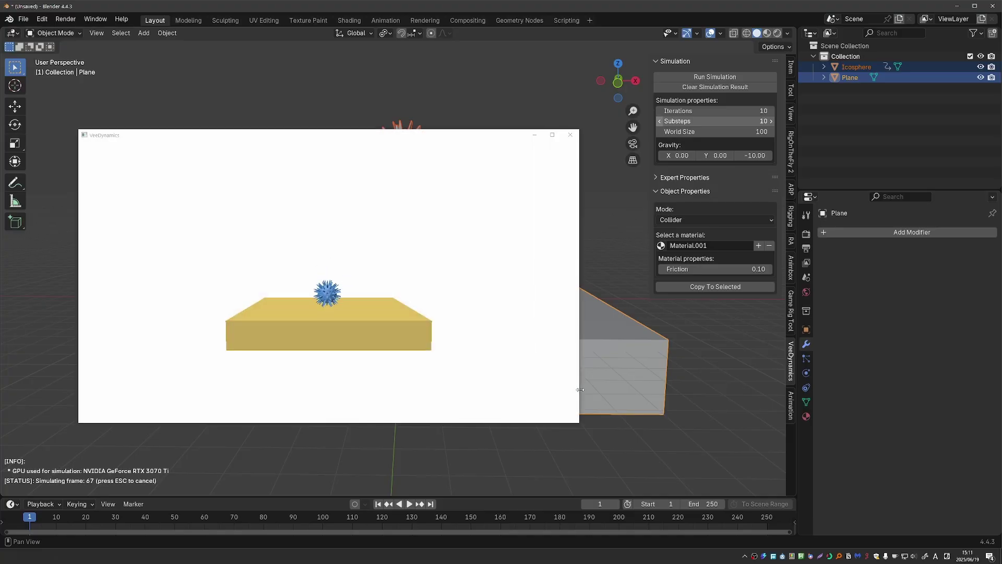
click(570, 135)
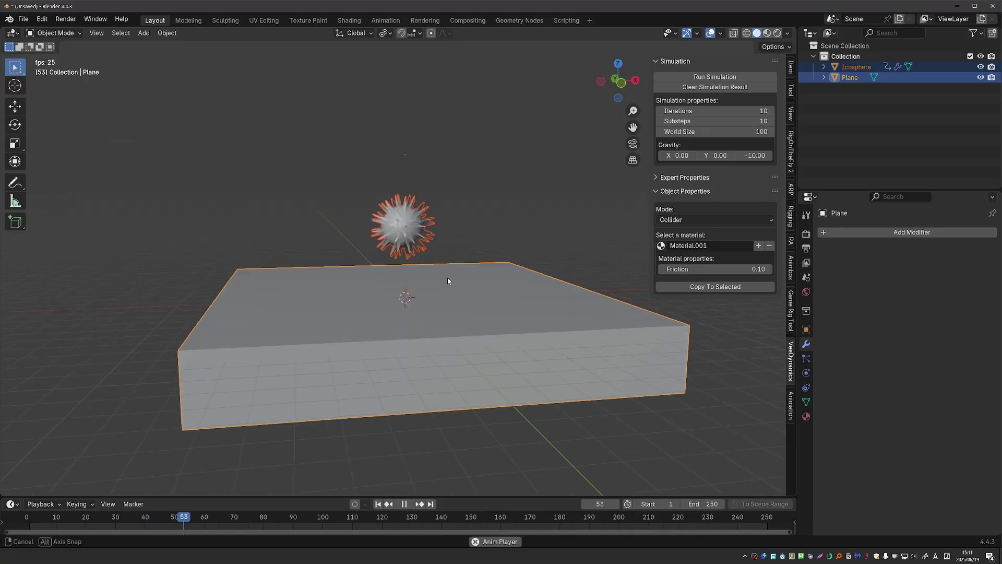
Step: Play back the simulated drop with overlays hidden and examine how the spikes deform on the plane
middle_drag(464, 278, 458, 269)
key(shift+alt+z)
scroll(456, 270, up, 2)
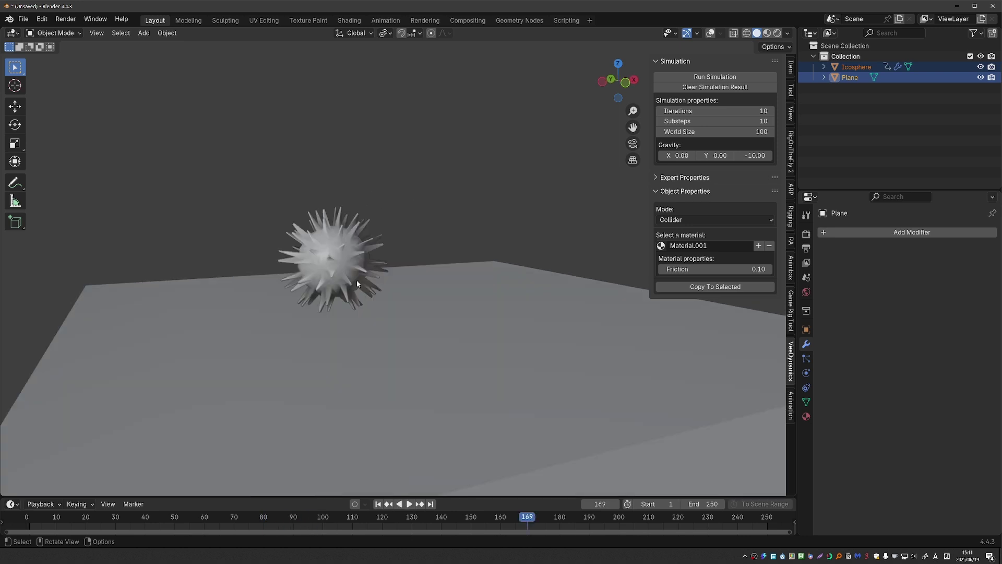
middle_drag(352, 279, 347, 277)
key(space)
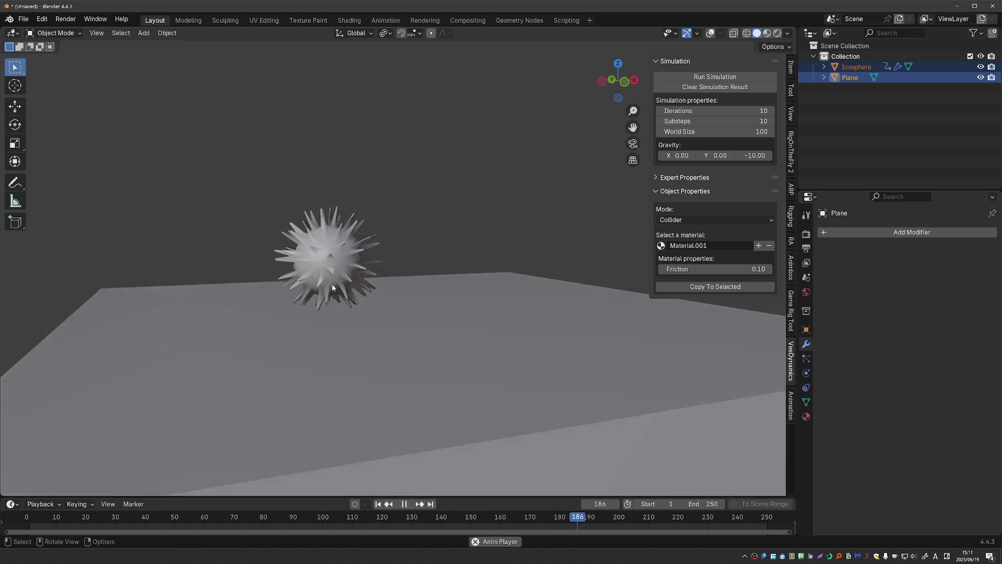
key(space)
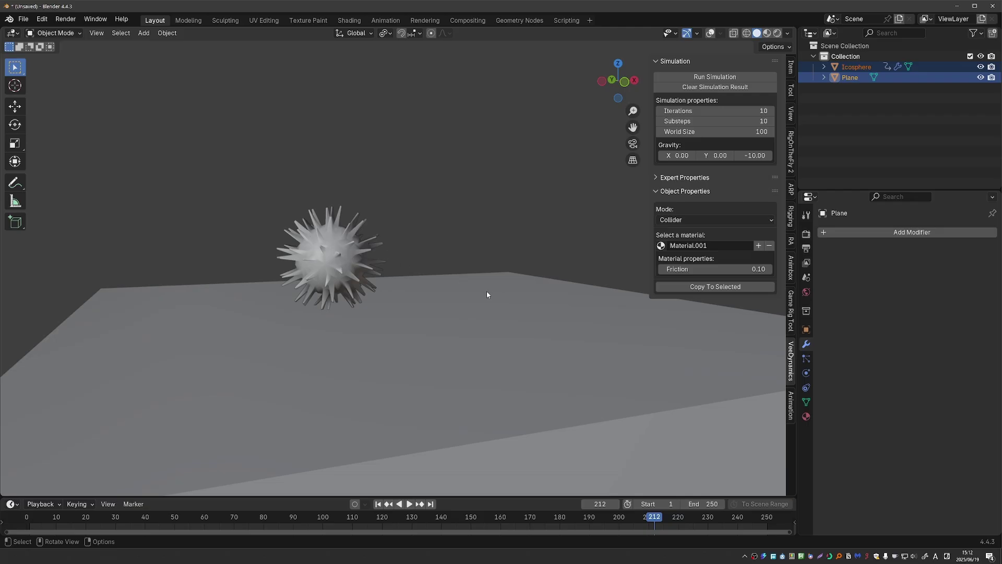
Step: Set the icosphere's elastic material to Density 50, Squishiness 5 and Stretchiness 5
click(360, 255)
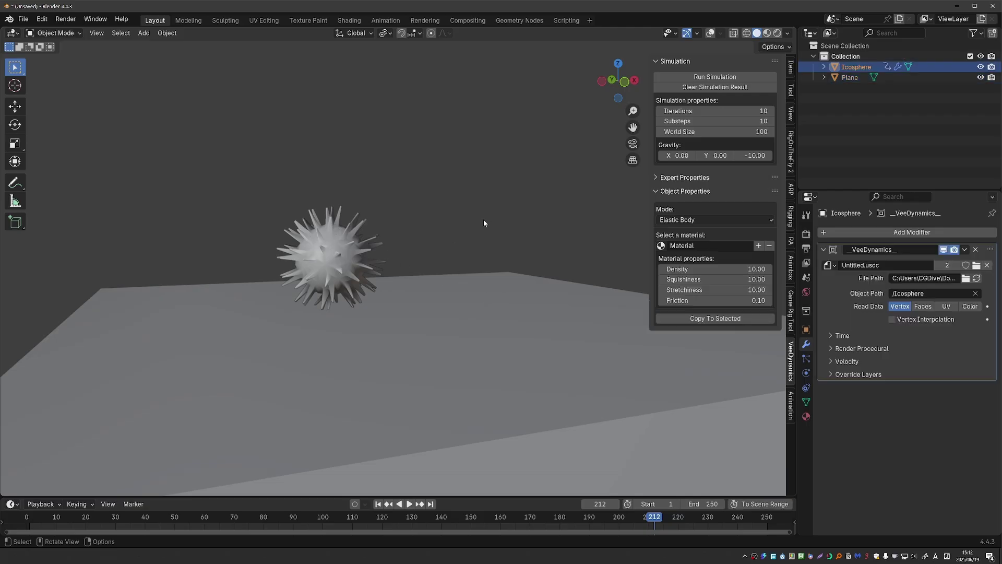
click(699, 272)
text(50)
key(Tab)
text(20)
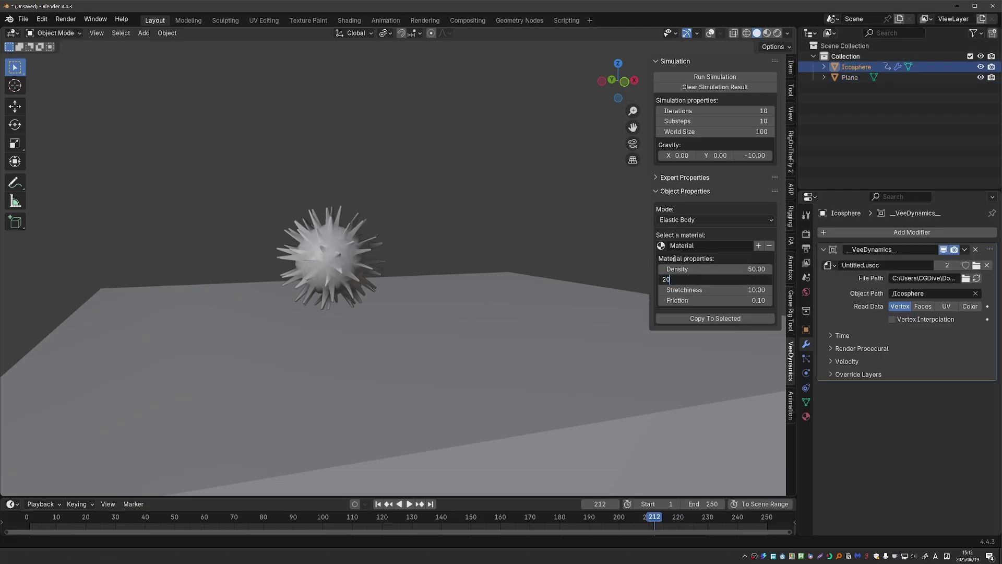
key(Return)
click(685, 278)
text(5)
key(Return)
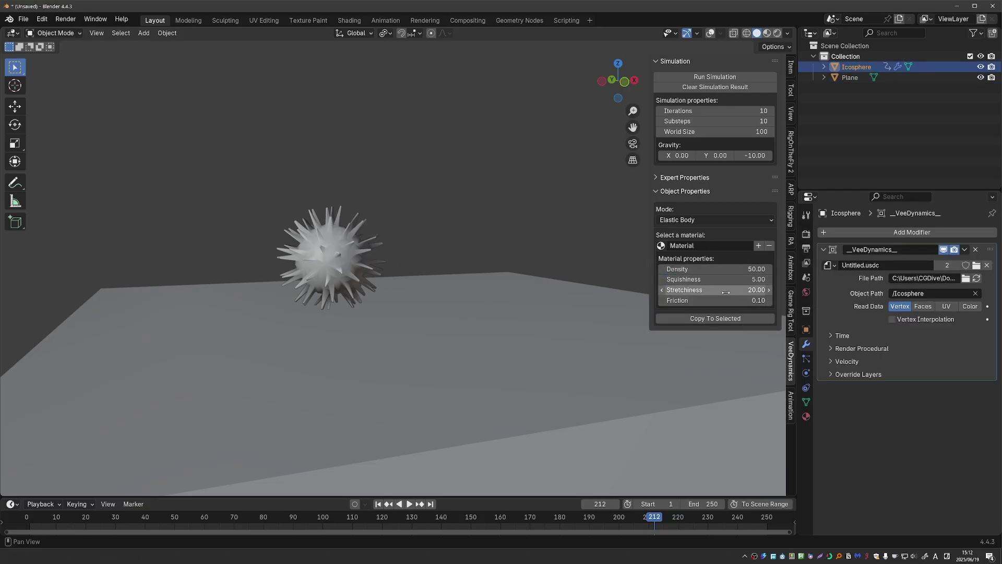
click(726, 291)
text(5)
key(Return)
Step: Rerun the VeeDynamics simulation with the new material values, play it back and return to frame 1
click(706, 77)
double_click(696, 385)
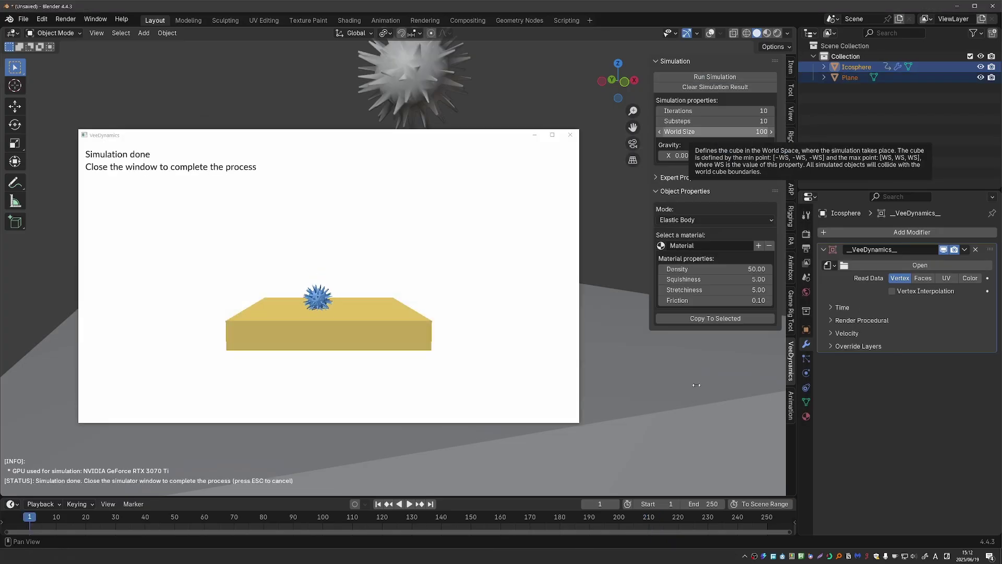
click(570, 135)
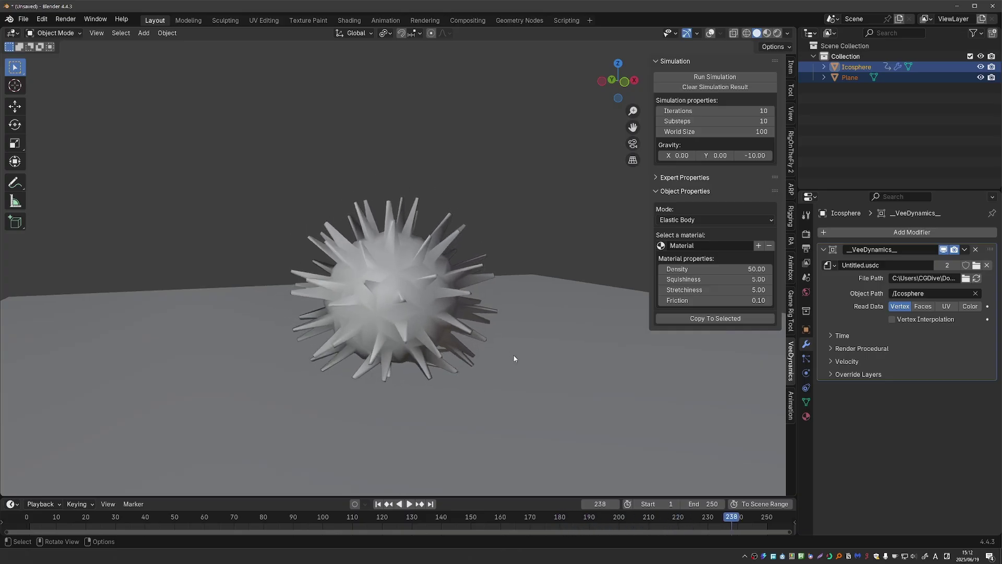
click(30, 518)
key(space)
Step: Scale the plane up about 4 times in X and Y, leaving its Z scale locked
scroll(345, 336, down, 2)
click(344, 335)
key(s)
key(shift+z)
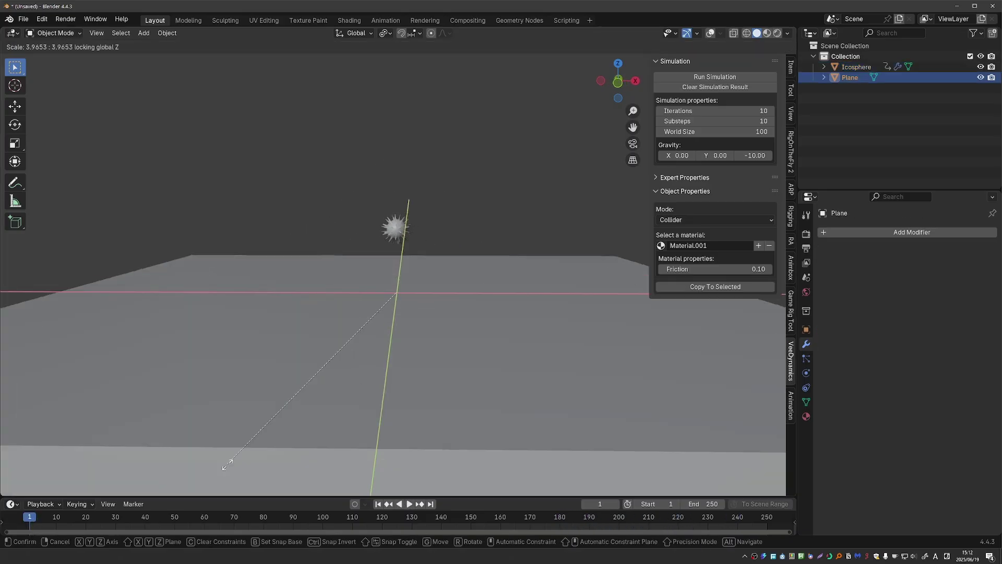
click(233, 454)
Step: Duplicate the spiky icosphere and place the copy above the original
click(402, 229)
key(shift+d)
click(406, 232)
key(g)
click(394, 208)
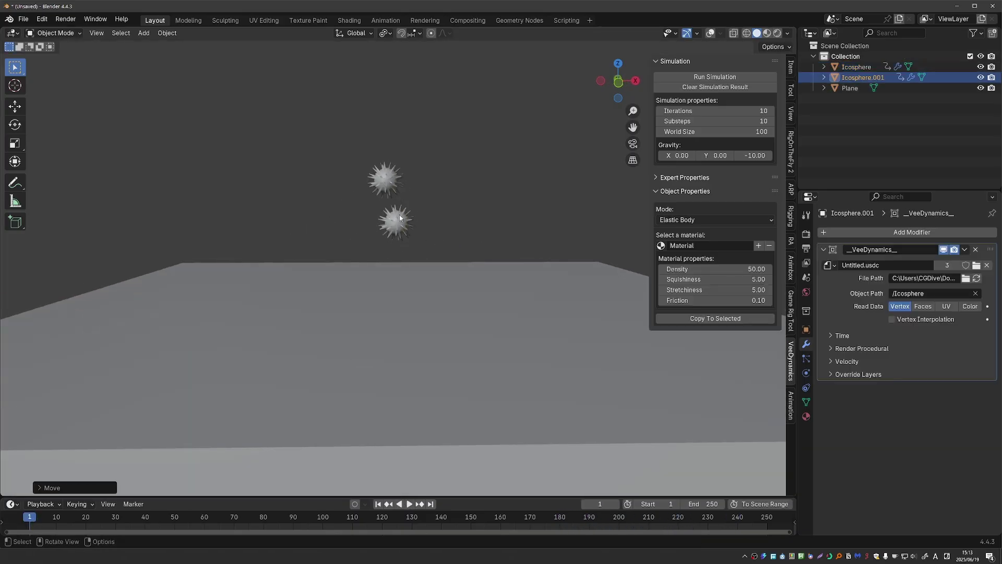
Step: Duplicate the spiky icosphere repeatedly to build a loose cluster of ten spheres above the plane
key(shift+d)
click(447, 239)
key(shift+d)
click(370, 249)
key(shift+d)
click(427, 172)
key(shift+d)
click(368, 185)
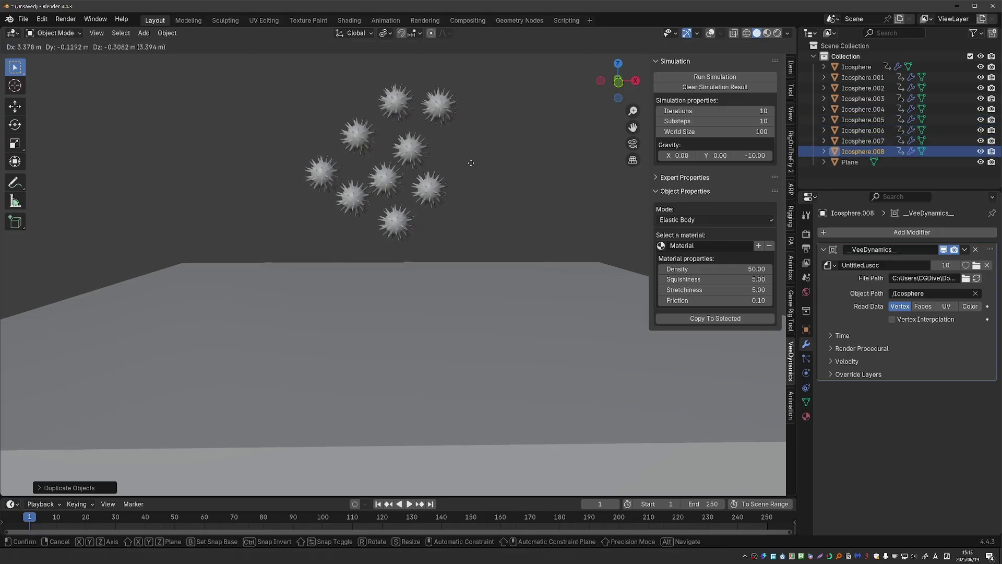
click(488, 196)
key(shift+d)
Step: Select the whole sphere cluster and duplicate it twice along the plane's depth to form three rows
middle_drag(488, 195, 377, 191)
drag(329, 73, 454, 245)
key(shift+d)
click(509, 197)
key(shift+d)
Step: Set the transform pivot point to Bounding Box Center and reposition the last copied cluster
click(386, 33)
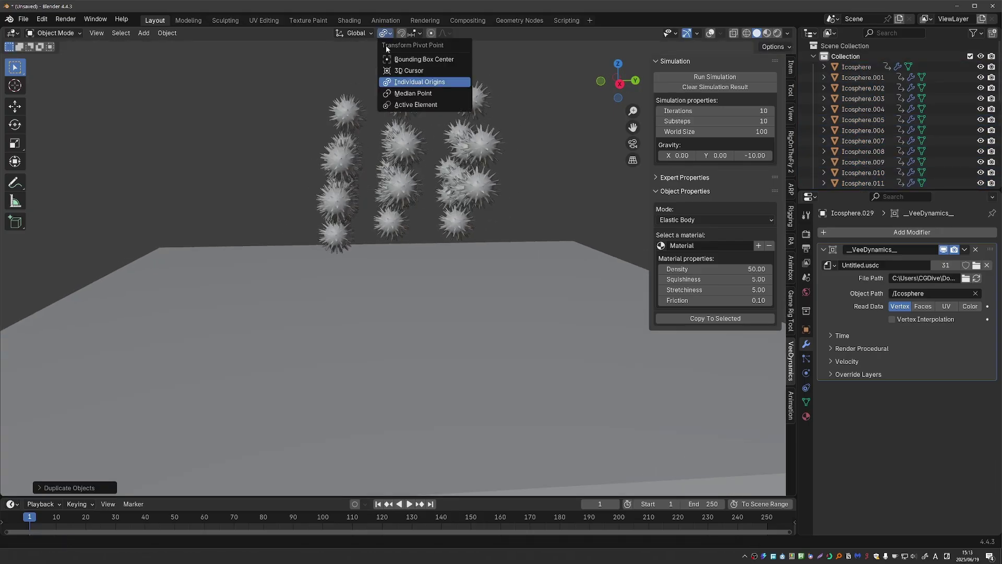
click(394, 61)
key(g)
click(421, 214)
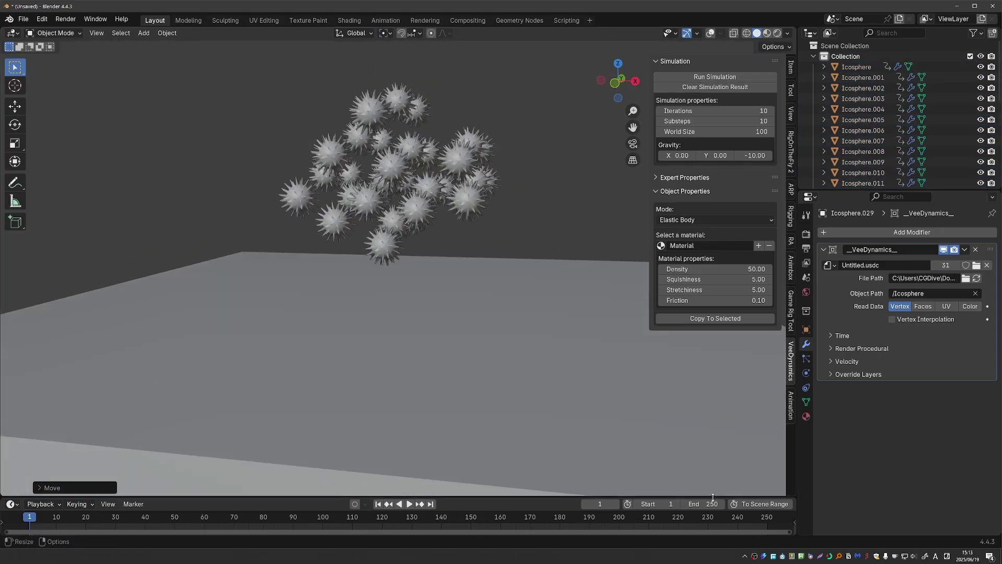
Step: Set the scene's end frame to 150
click(714, 503)
text(150)
key(Return)
Step: Run the VeeDynamics simulation on all the spheres and play back the falling cluster
click(701, 78)
click(689, 415)
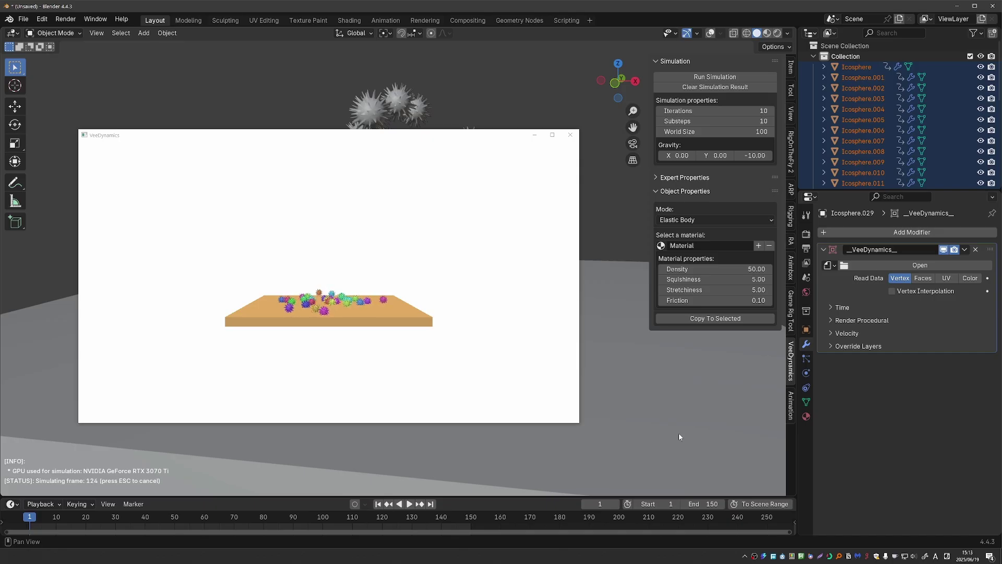
key(space)
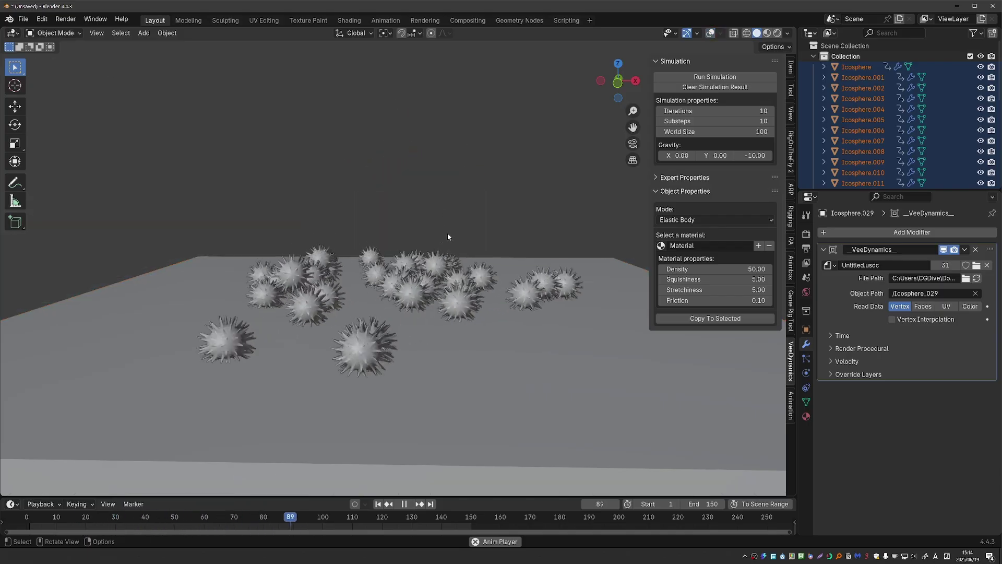
key(space)
Step: Duplicate the plane collider twice and stand the copies upright as walls on either side of the spheres
click(447, 211)
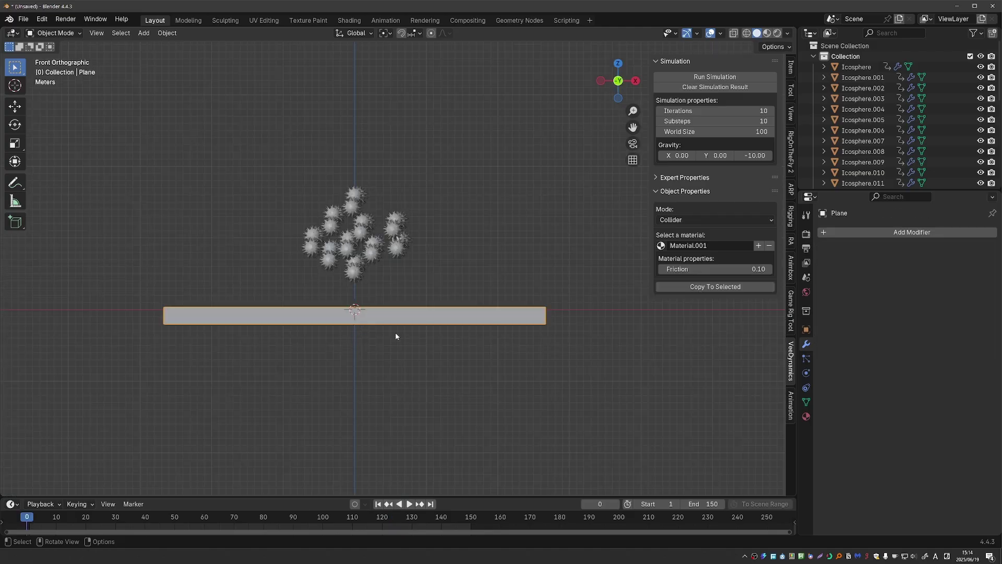
key(shift+d)
click(563, 272)
key(r)
click(381, 379)
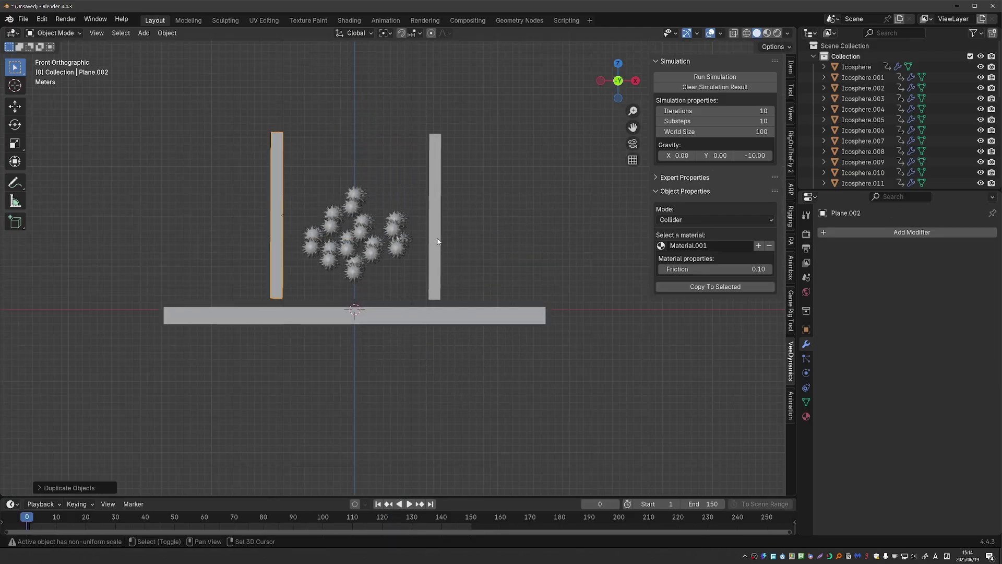
Step: Keyframe the walls' open position at frame 0 and slide both walls together along X at frame 24
key(ctrl+a)
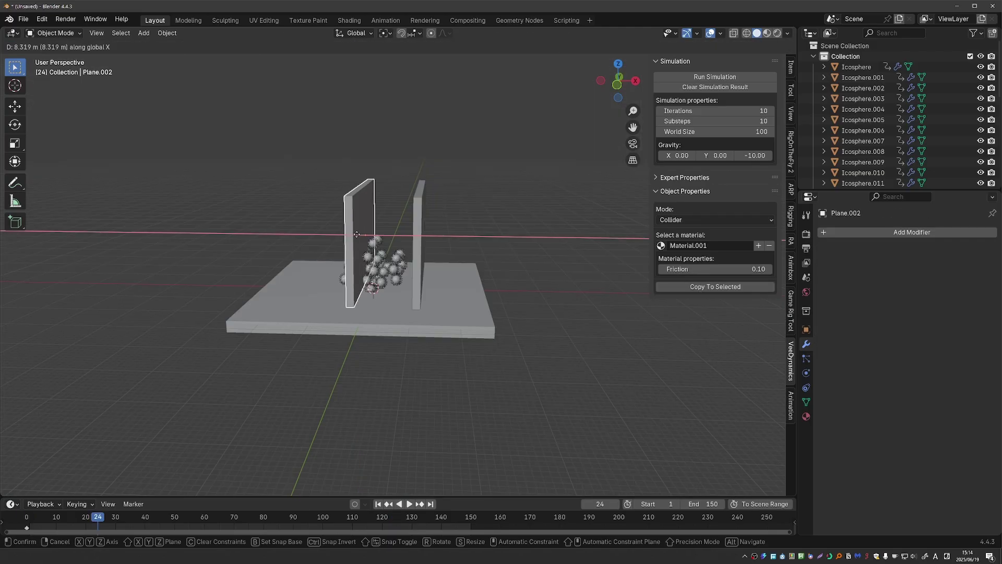
click(356, 235)
click(410, 236)
key(g)
key(x)
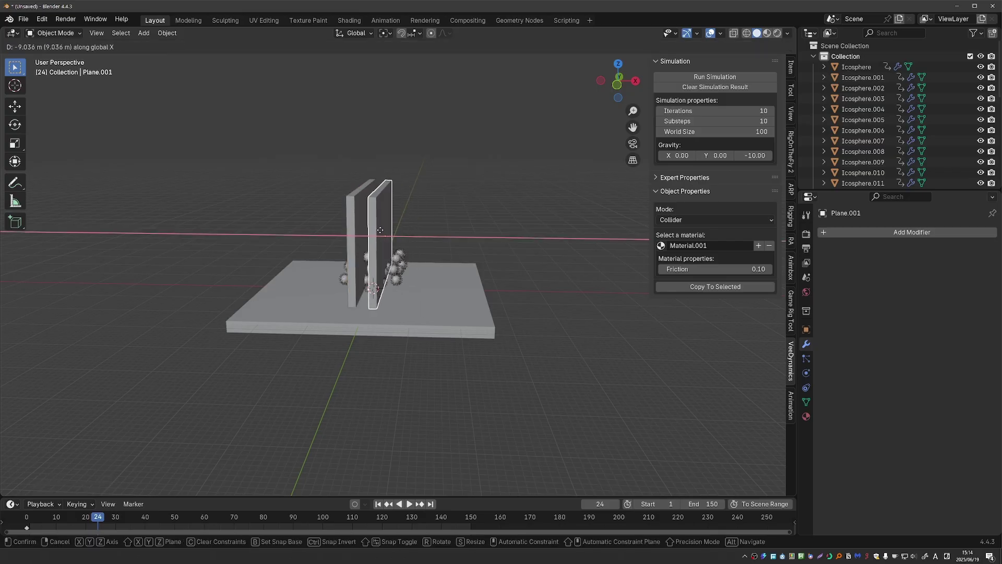
click(373, 229)
Step: Keyframe both closed walls at frame 24, preview their motion and return to the first frame
shift+click(355, 236)
key(i)
click(398, 504)
key(Escape)
key(shift+Left)
Step: Rerun the VeeDynamics simulation with the closing walls as colliders and start playback
click(698, 78)
click(704, 413)
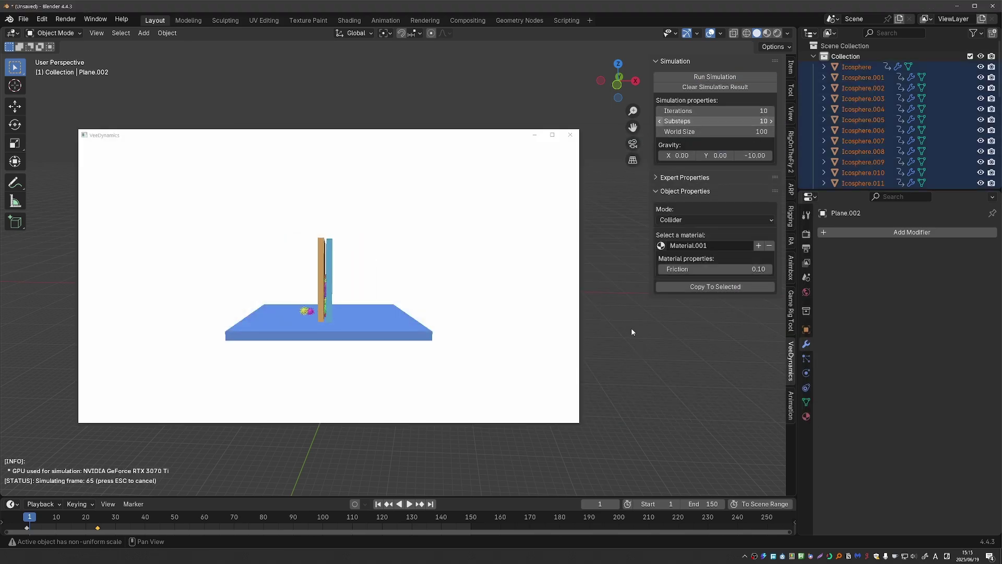
click(570, 135)
key(space)
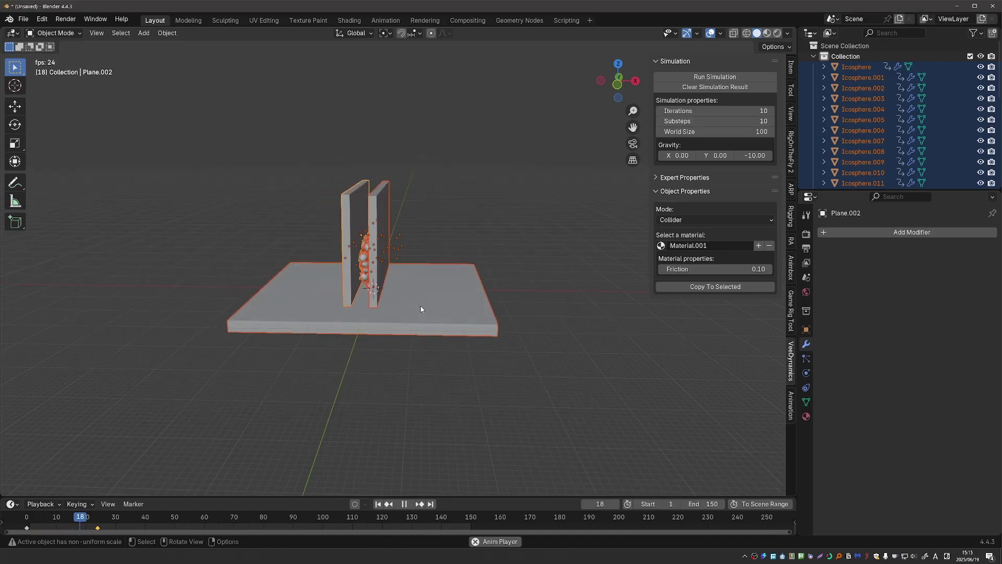
Step: Hide the viewport overlays and replay the animation from the start, examining the spheres around the walls up close
key(alt+shift+z)
middle_drag(347, 317, 387, 318)
scroll(384, 340, up, 5)
key(space)
key(shift+Left)
key(space)
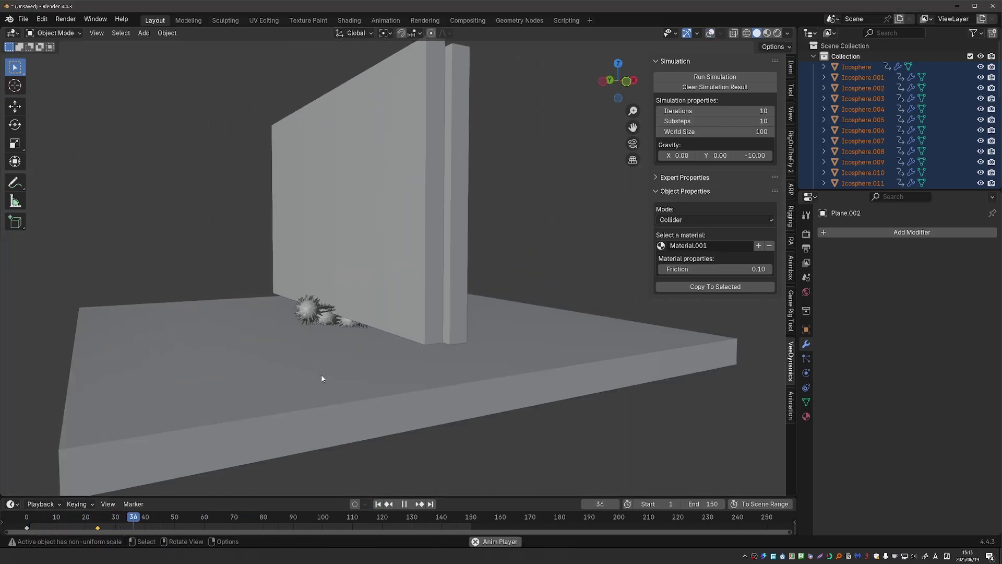
scroll(313, 334, up, 3)
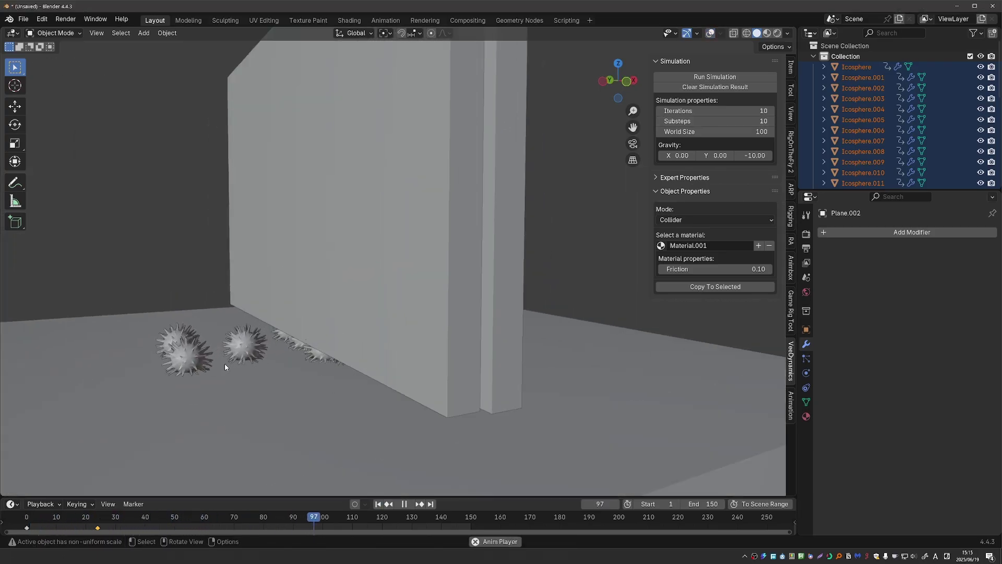
key(space)
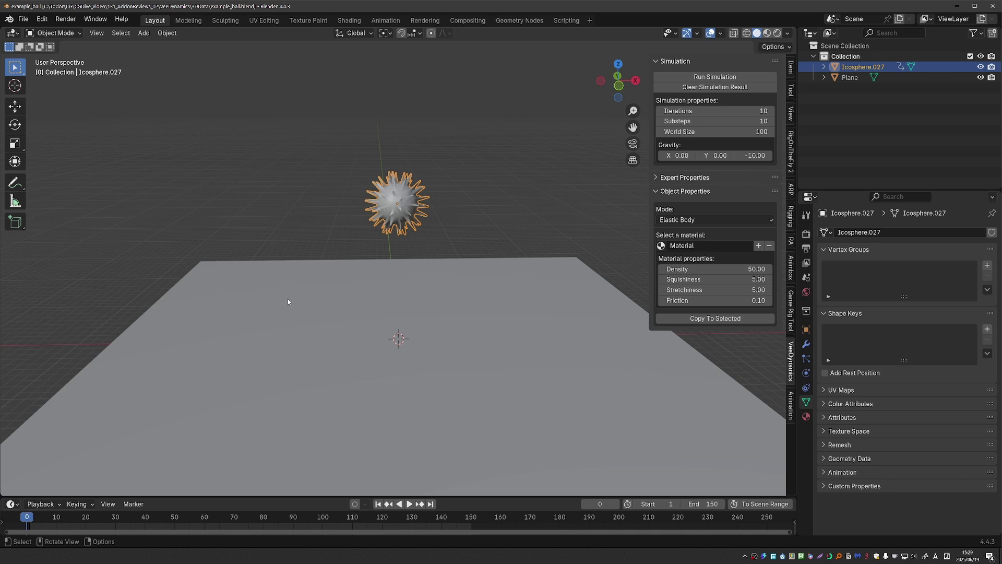
Step: Add a vertex group named VeeDynamicsAnim to the single spiky icosphere
click(991, 268)
double_click(892, 266)
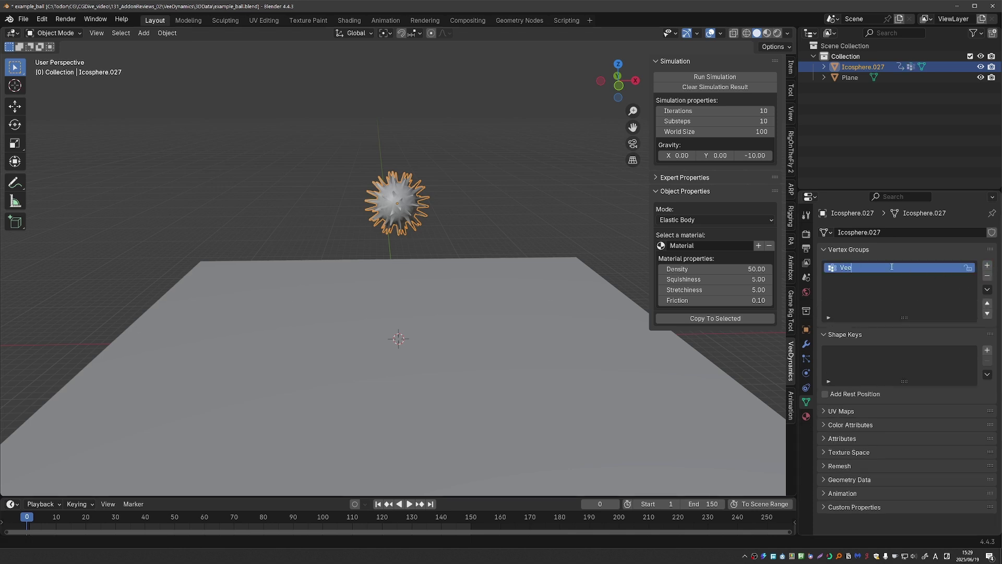
text(VeeDynamicsAnim)
key(Return)
Step: In Edit Mode, grow the selection from one spike's tip to the whole spike and assign it to VeeDynamicsAnim
key(Tab)
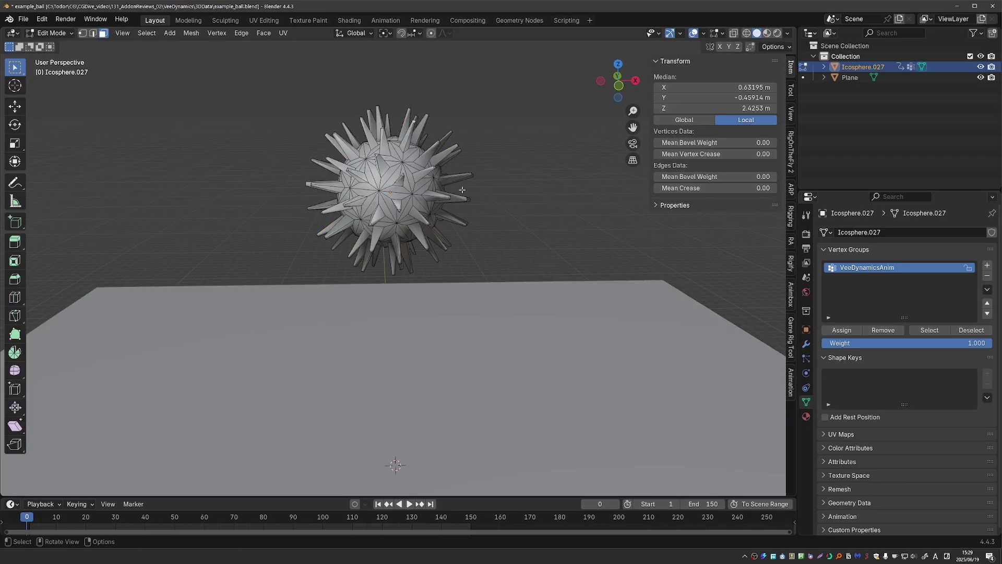
key(KP_Decimal)
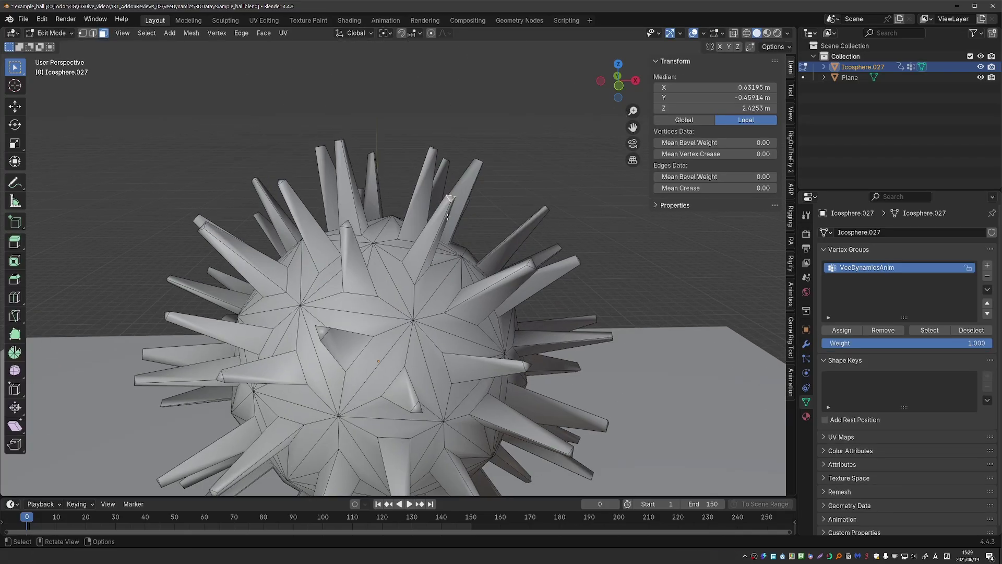
key(ctrl+KP_Add)
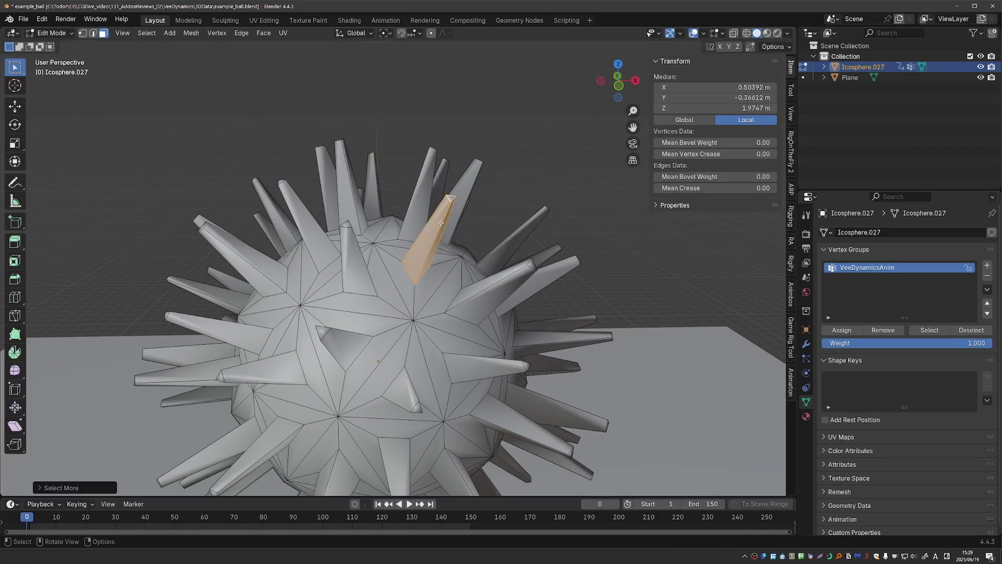
click(845, 330)
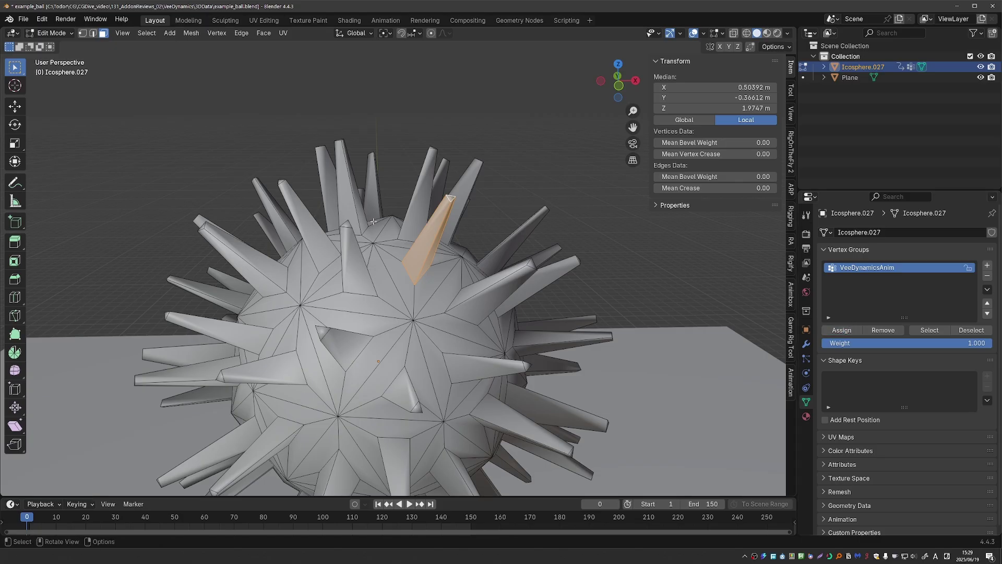
Step: Hook the selected spike to a new empty object and move the empty in Object Mode to test the hook
click(217, 33)
mouse_move(267, 236)
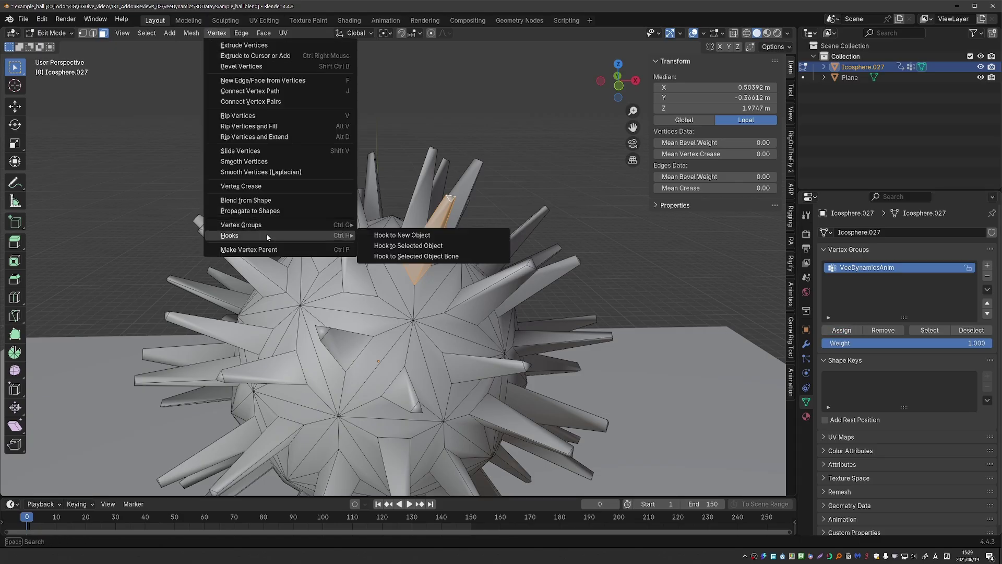
click(402, 235)
key(Tab)
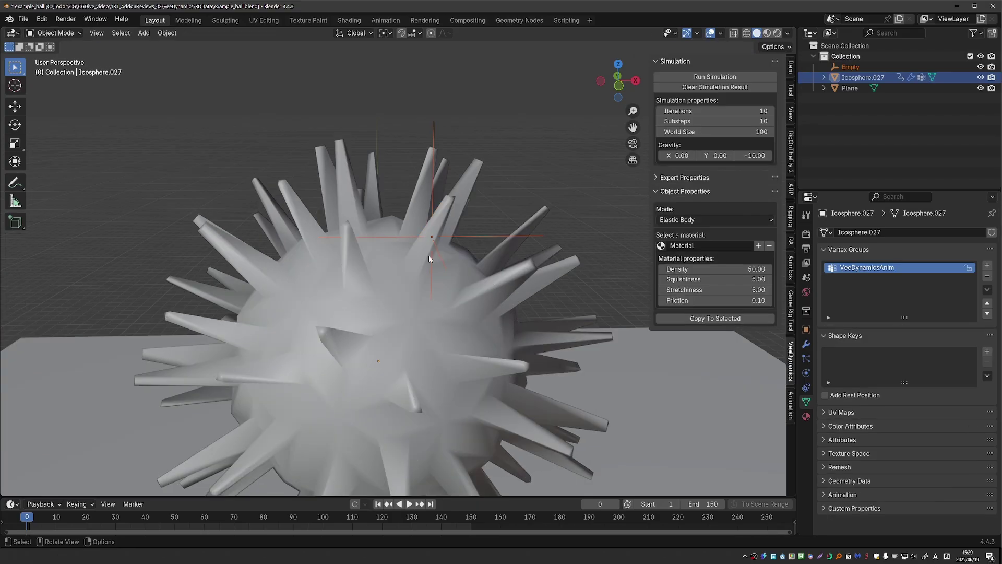
key(g)
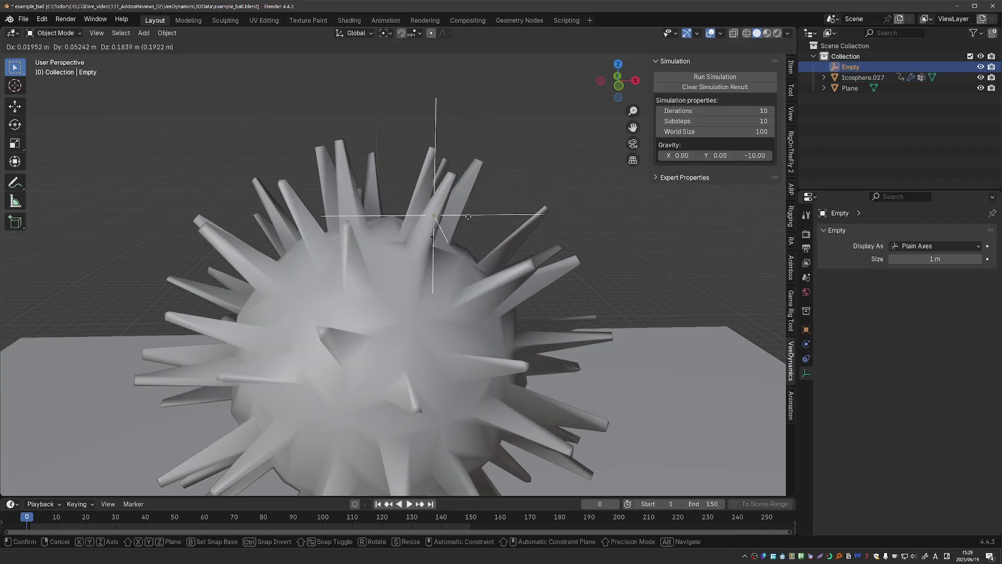
click(492, 204)
scroll(491, 203, down, 5)
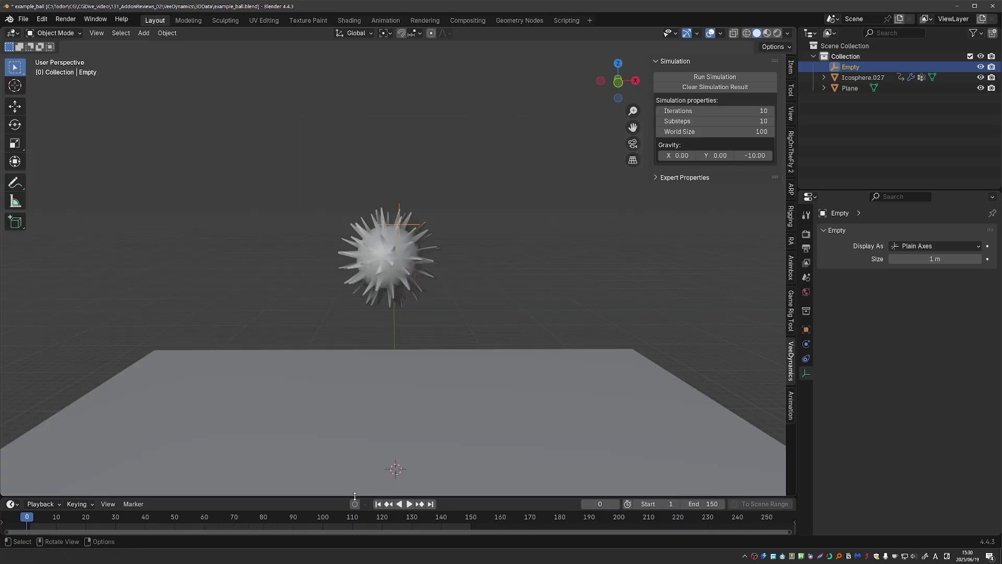
Step: Enable auto keying, record the empty's movement during playback and return to about frame 4
click(354, 504)
key(space)
key(g)
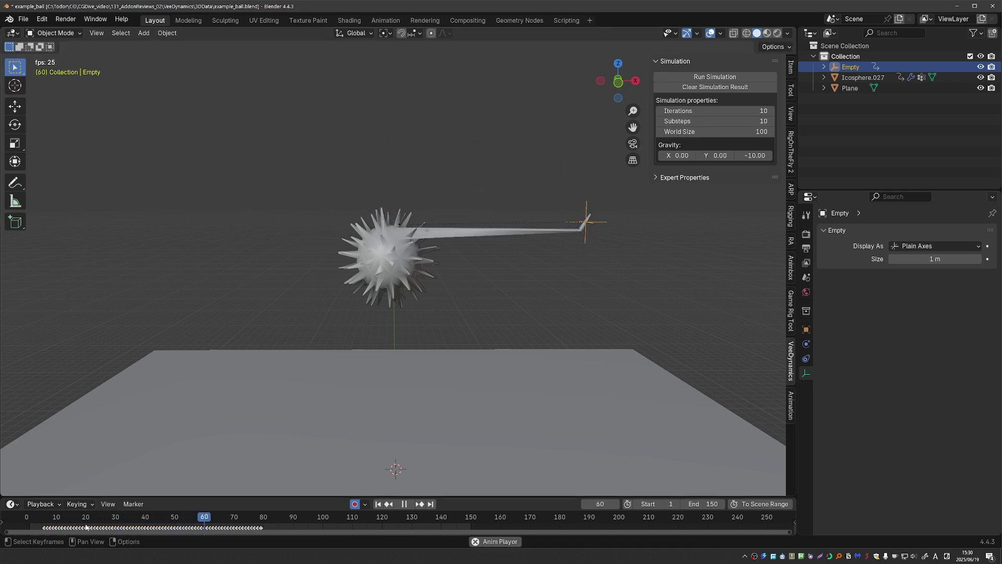
key(space)
click(39, 517)
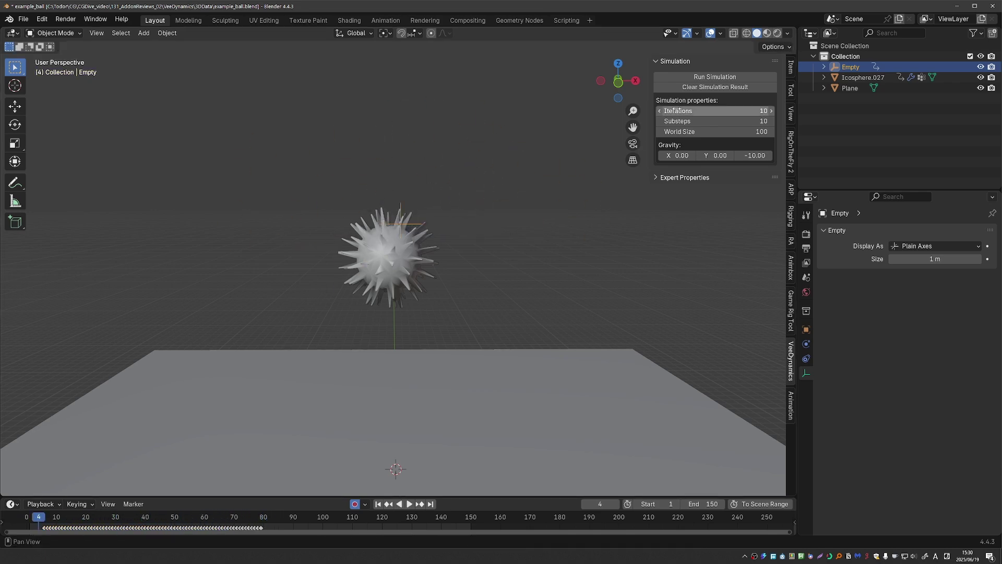
Step: Run the VeeDynamics simulation on the hooked icosphere and play back the result
click(700, 77)
click(705, 415)
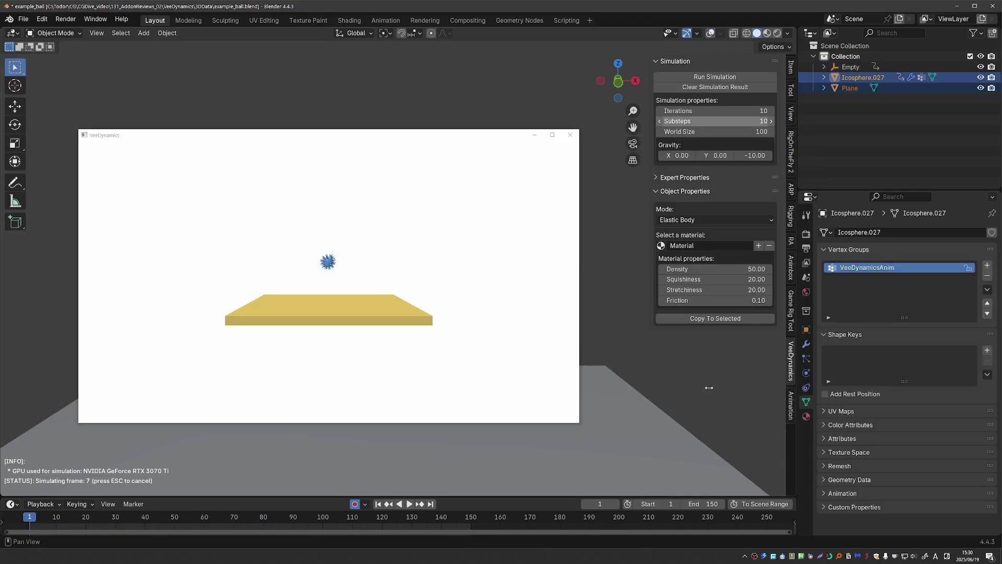
click(570, 134)
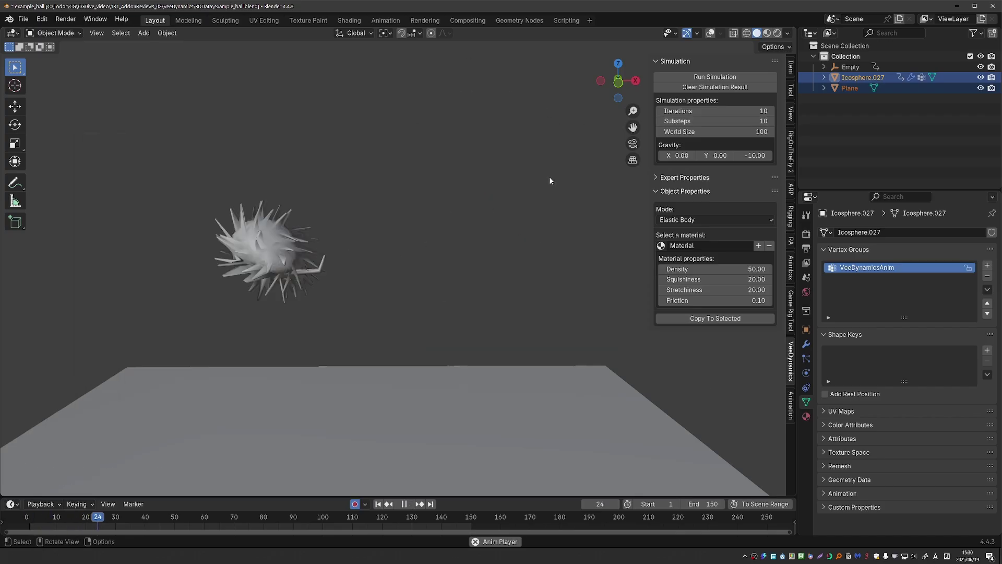
scroll(549, 177, down, 1)
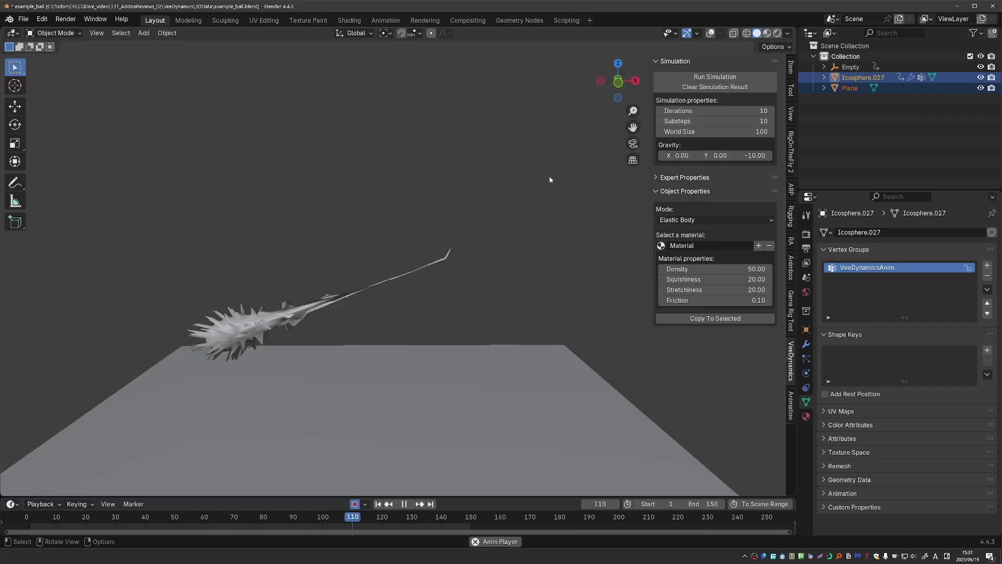
key(space)
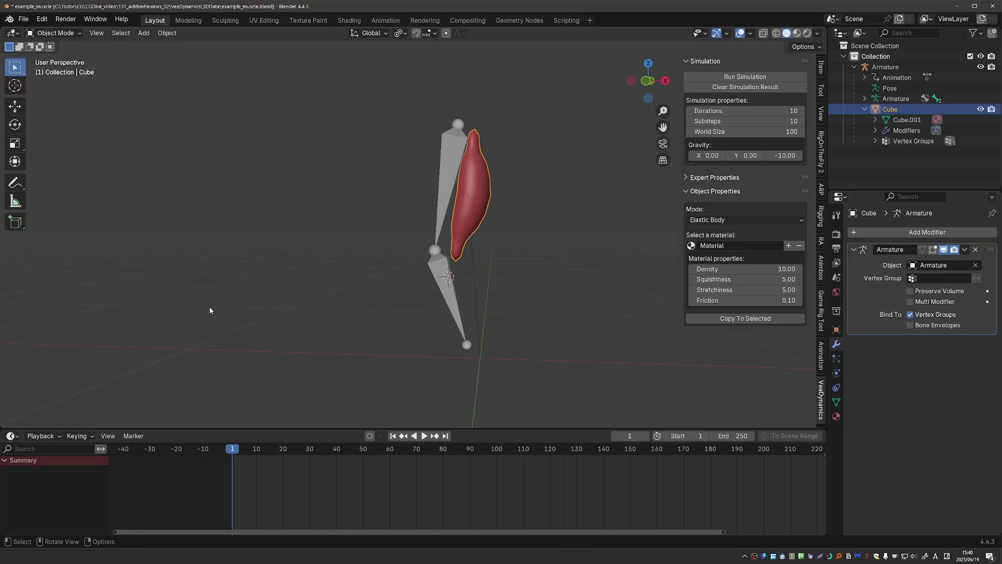
Step: Inspect the muscle mesh's VeeDynamicsAnim vertex group in Weight Paint mode, examining the weights at both ends
click(836, 402)
click(909, 267)
key(ctrl+Tab)
click(487, 279)
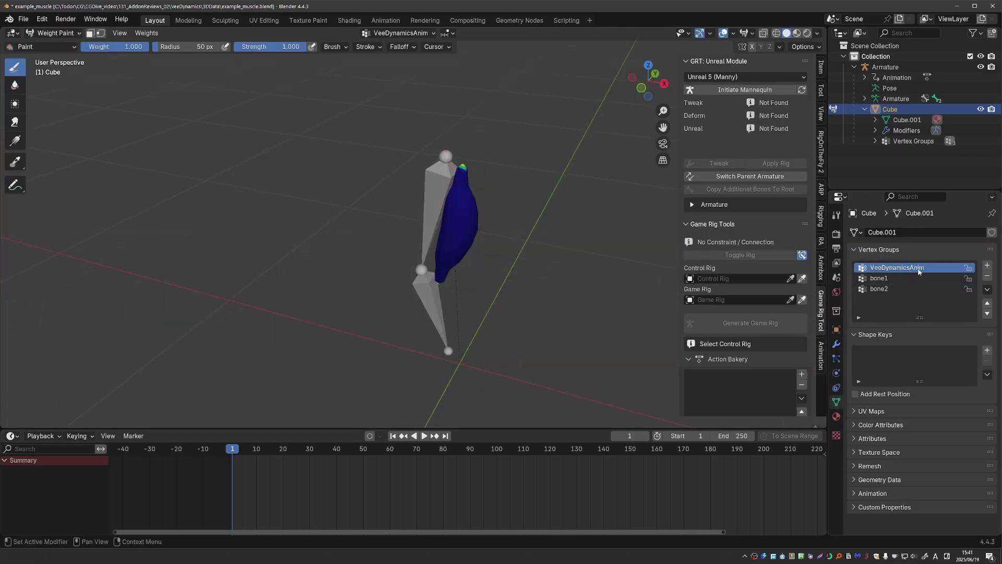
middle_drag(489, 205, 483, 194)
scroll(475, 198, up, 1)
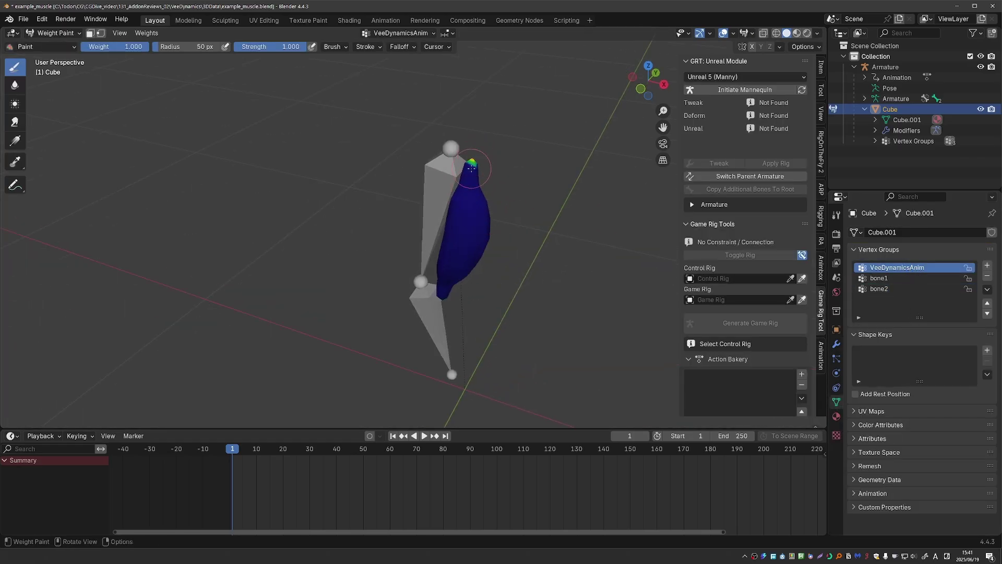
mouse_move(472, 282)
middle_down()
mouse_move(435, 224)
mouse_move(480, 291)
middle_up()
scroll(435, 218, up, 1)
Step: Inspect the weights of the muscle's bone1 and bone2 vertex groups
click(911, 279)
middle_drag(571, 297, 508, 162)
middle_drag(495, 324, 682, 274)
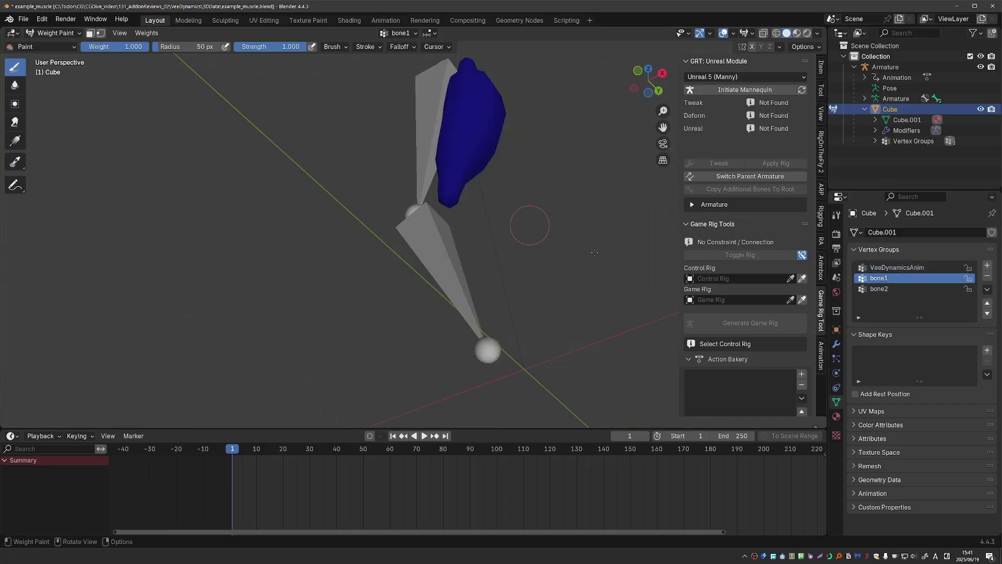
click(898, 289)
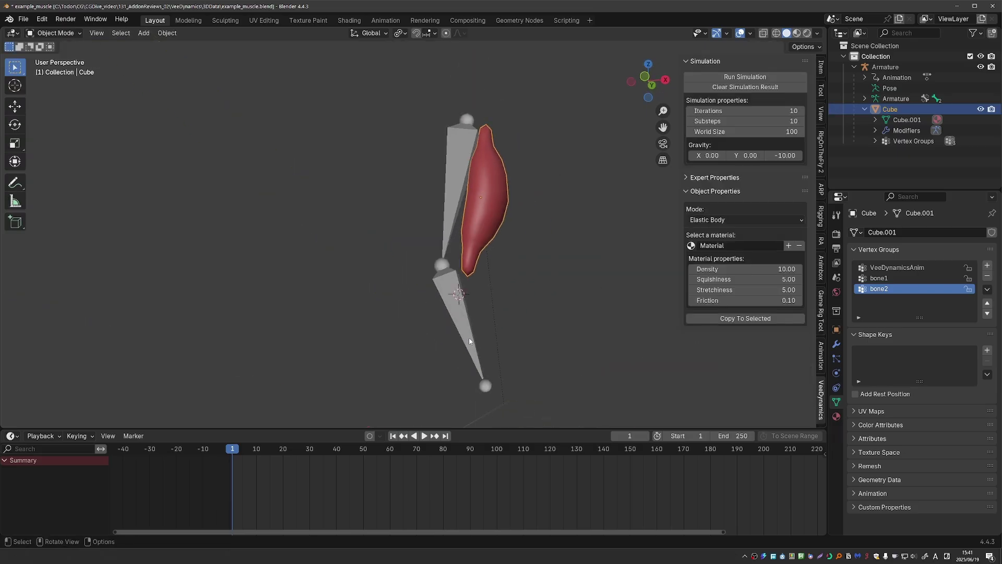
Step: Play the armature animation to examine the unsimulated muscle's deformation and return to frame 1
key(space)
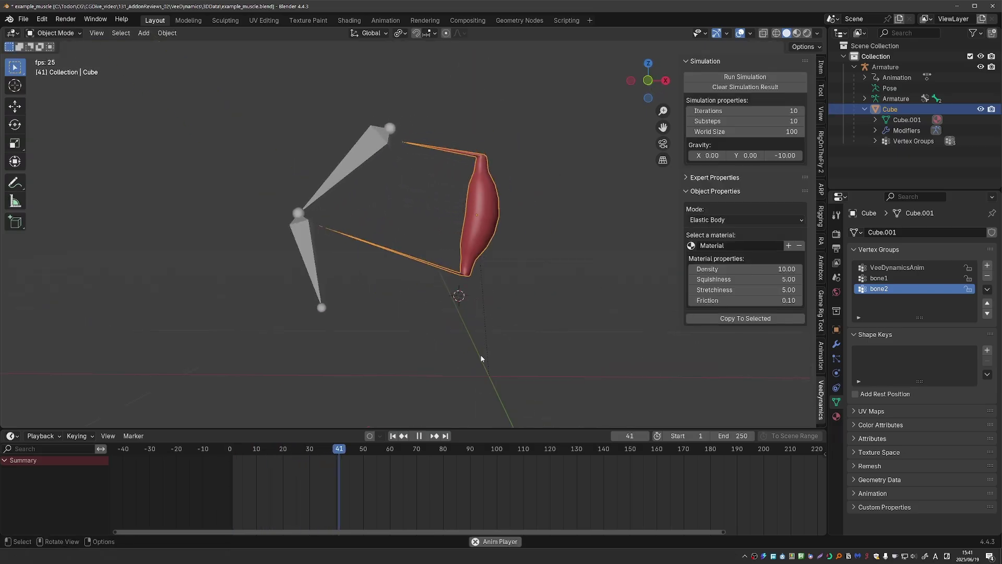
key(space)
click(393, 436)
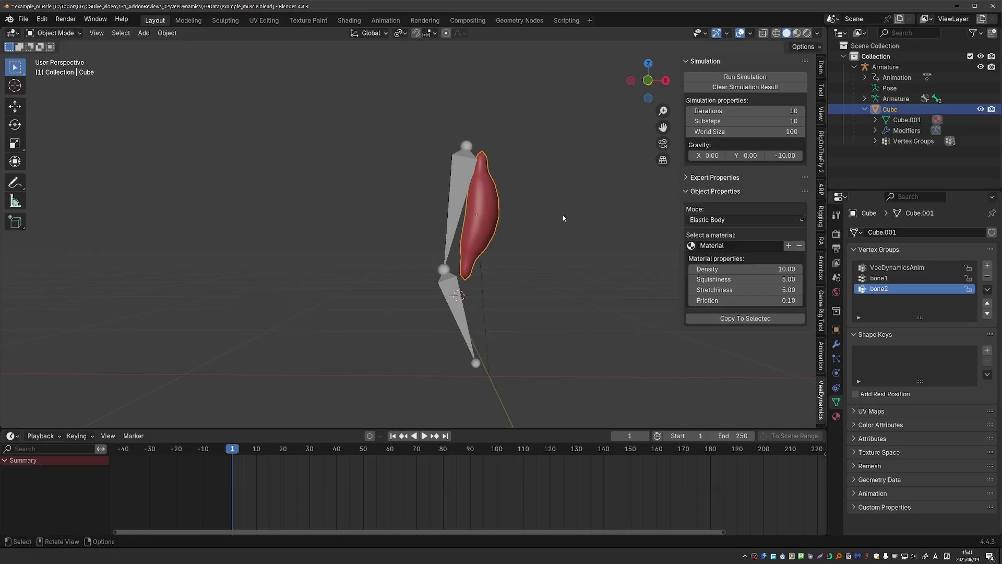
Step: Run the VeeDynamics simulation on the muscle, outputting to example_ball.usdc, and play back the result
click(745, 76)
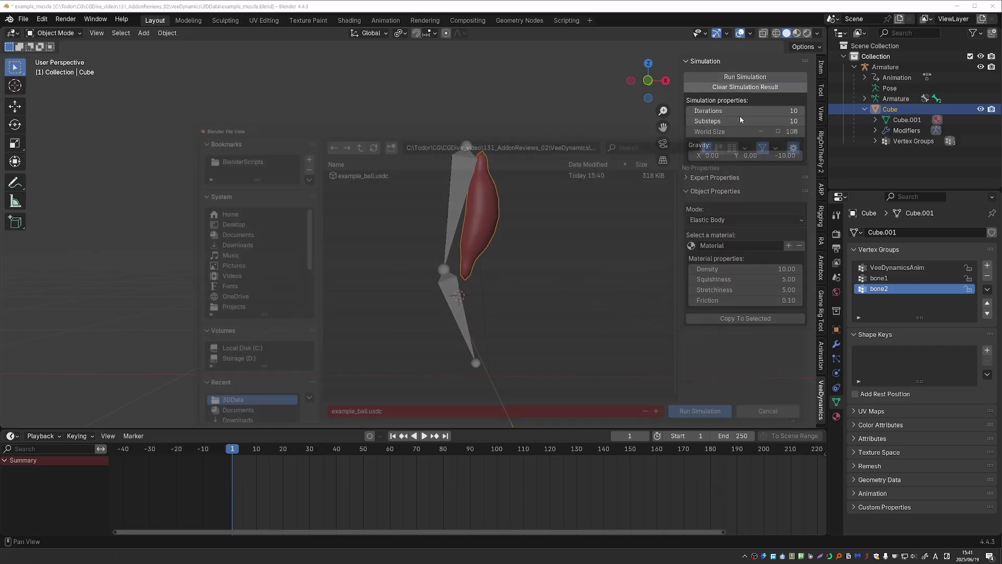
click(699, 414)
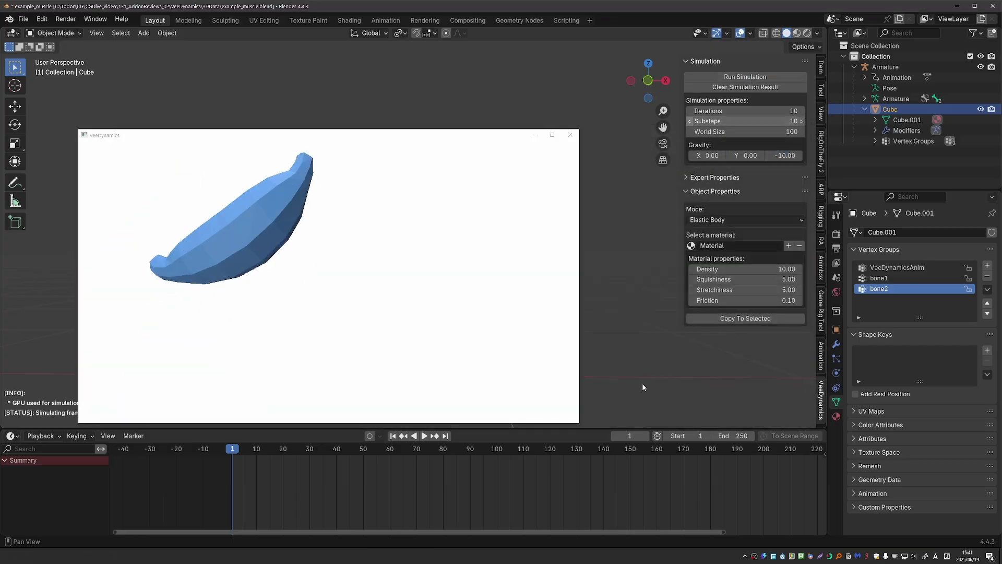
click(570, 135)
key(space)
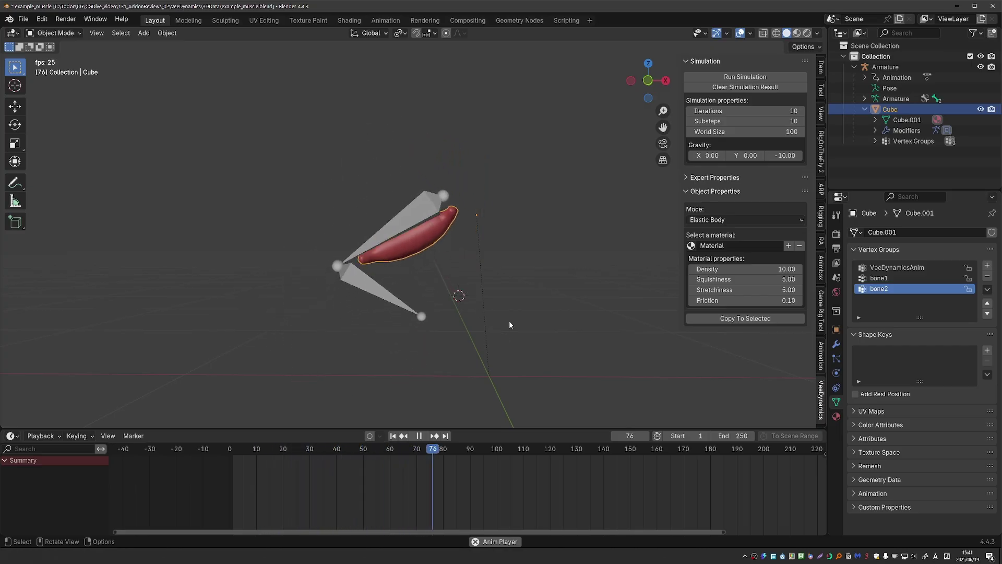
key(space)
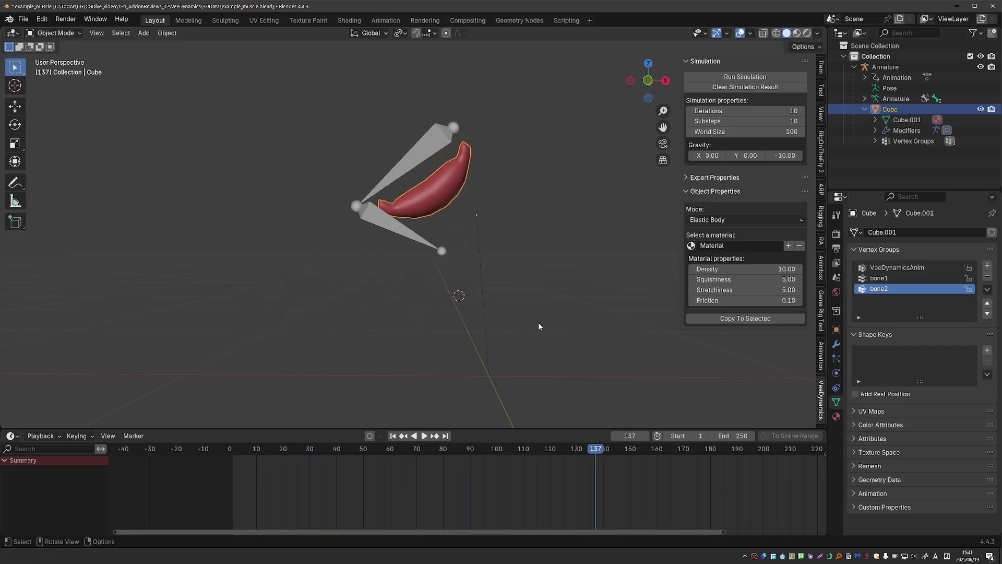